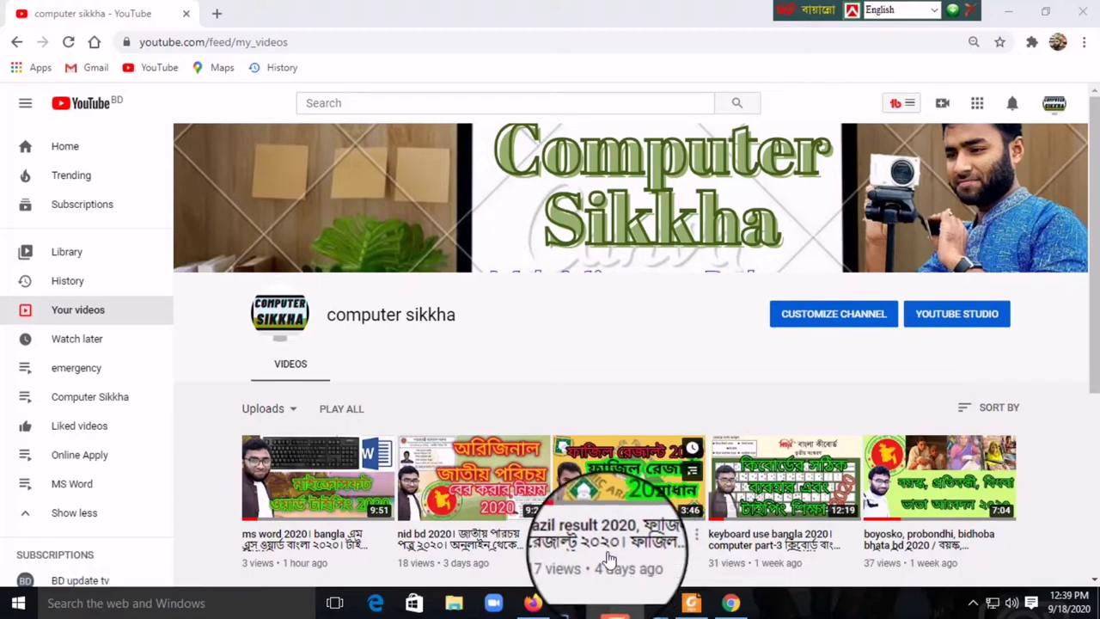
- Switch to the New book 2019 PDF and highlight the 'How To Save A File?' steps
click(692, 602)
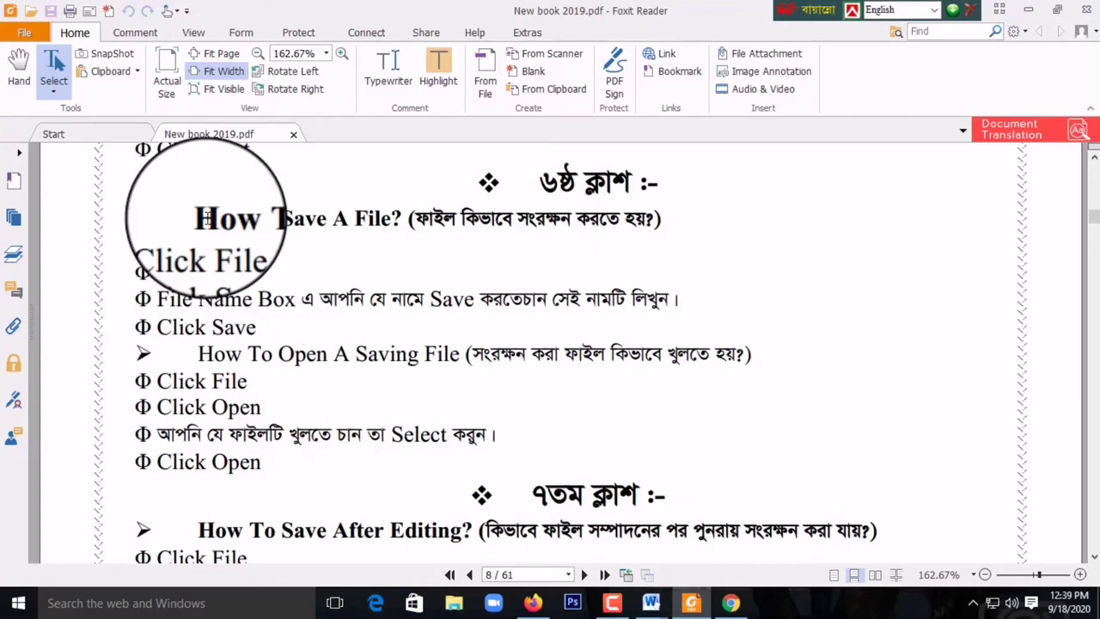
mouse_move(196, 218)
mouse_down()
mouse_move(271, 283)
mouse_move(316, 461)
mouse_up()
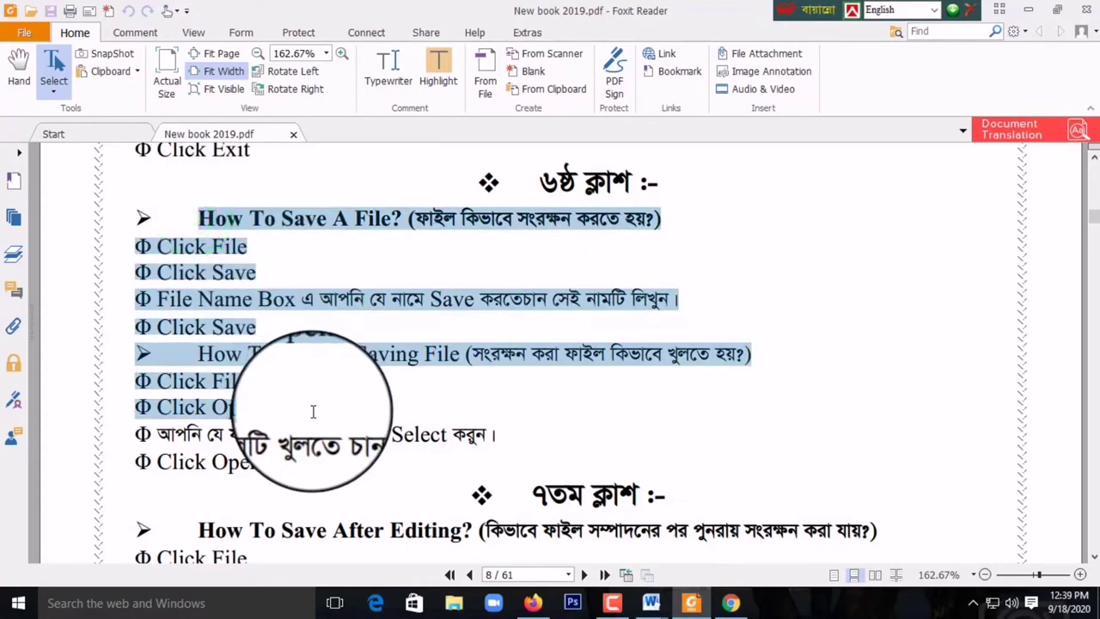
click(262, 462)
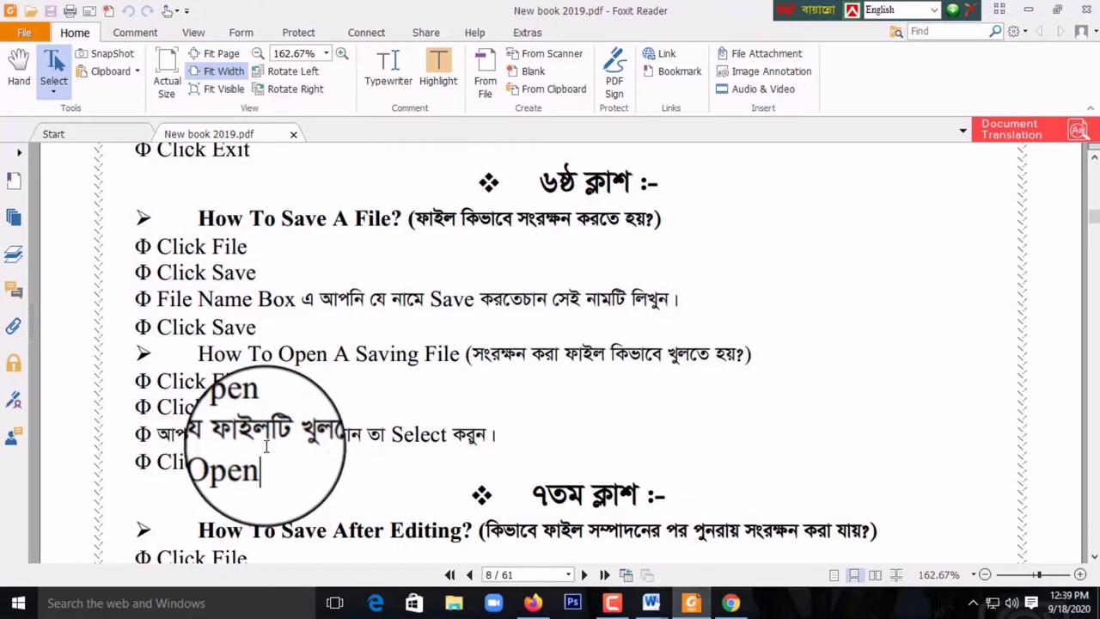
drag(263, 462, 136, 219)
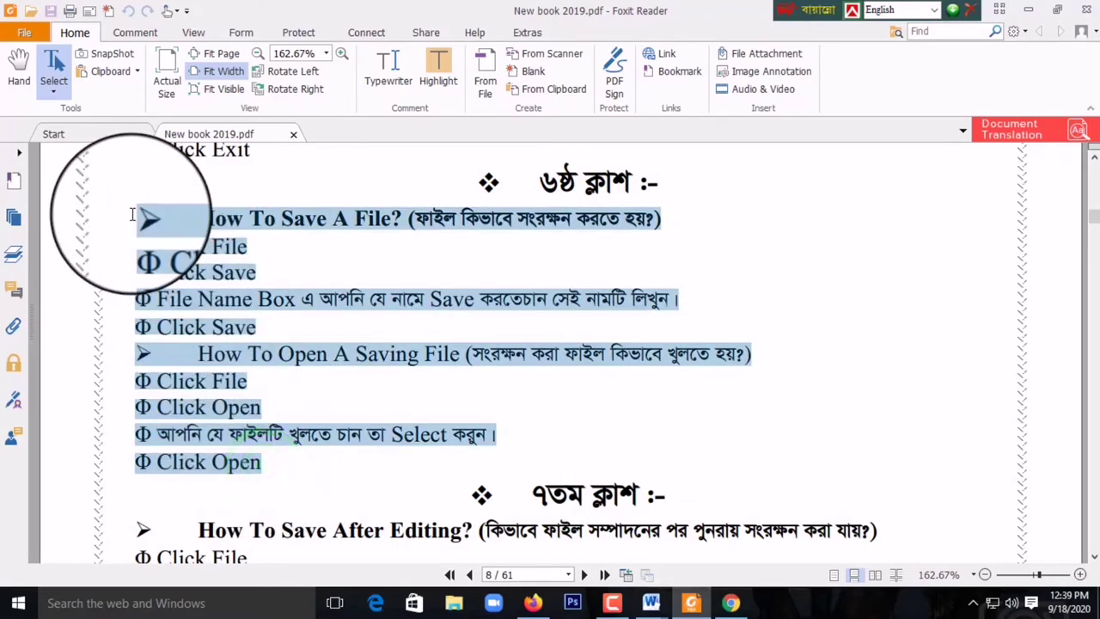
click(266, 460)
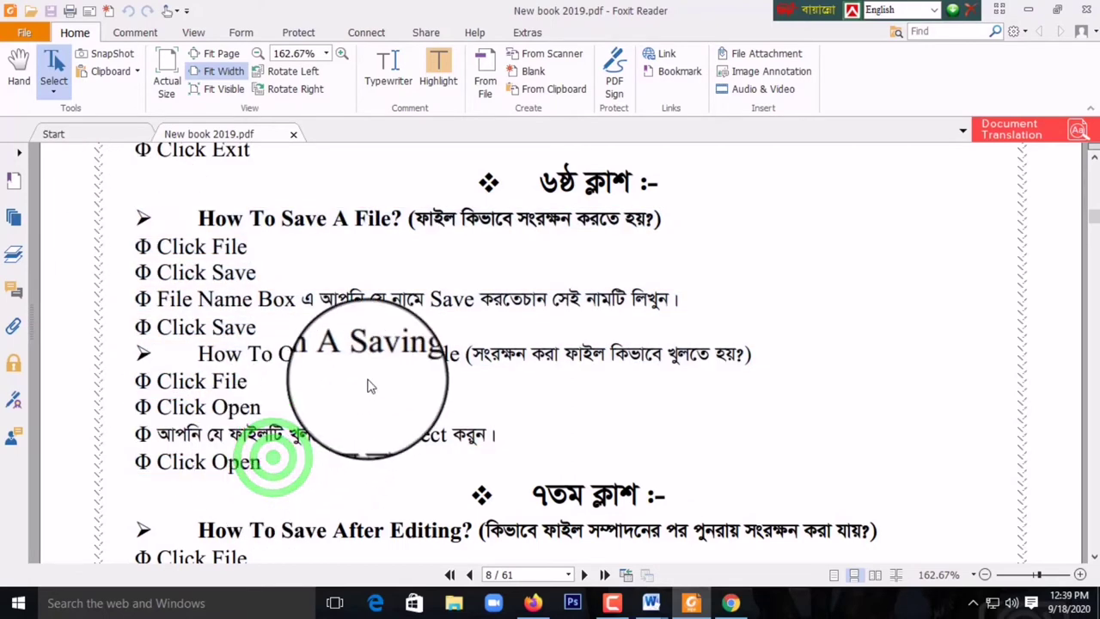
drag(199, 219, 393, 329)
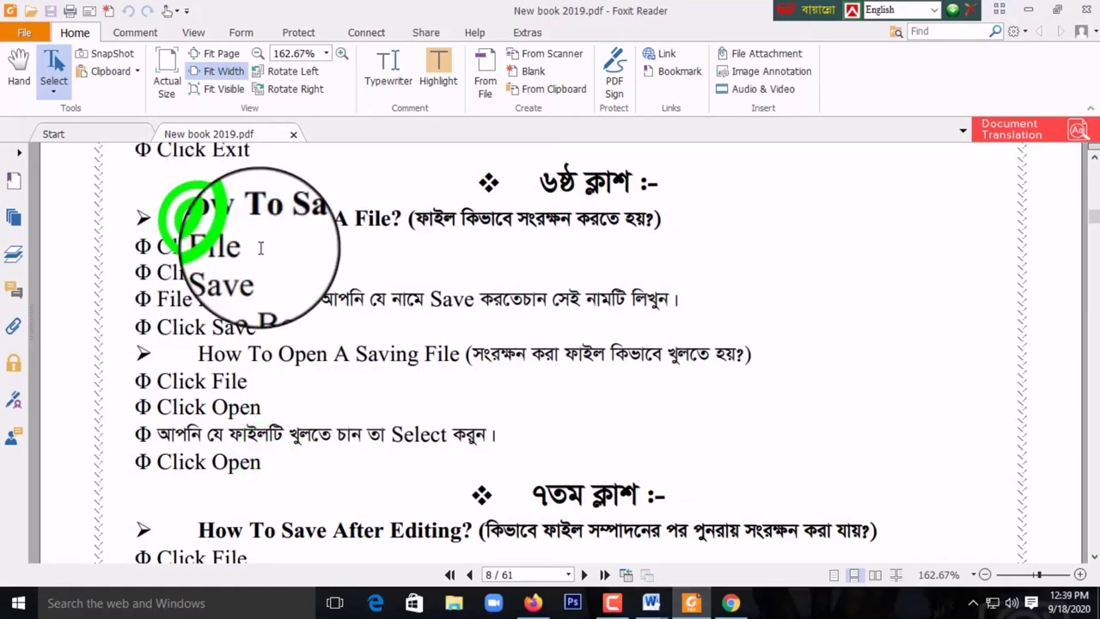
click(318, 353)
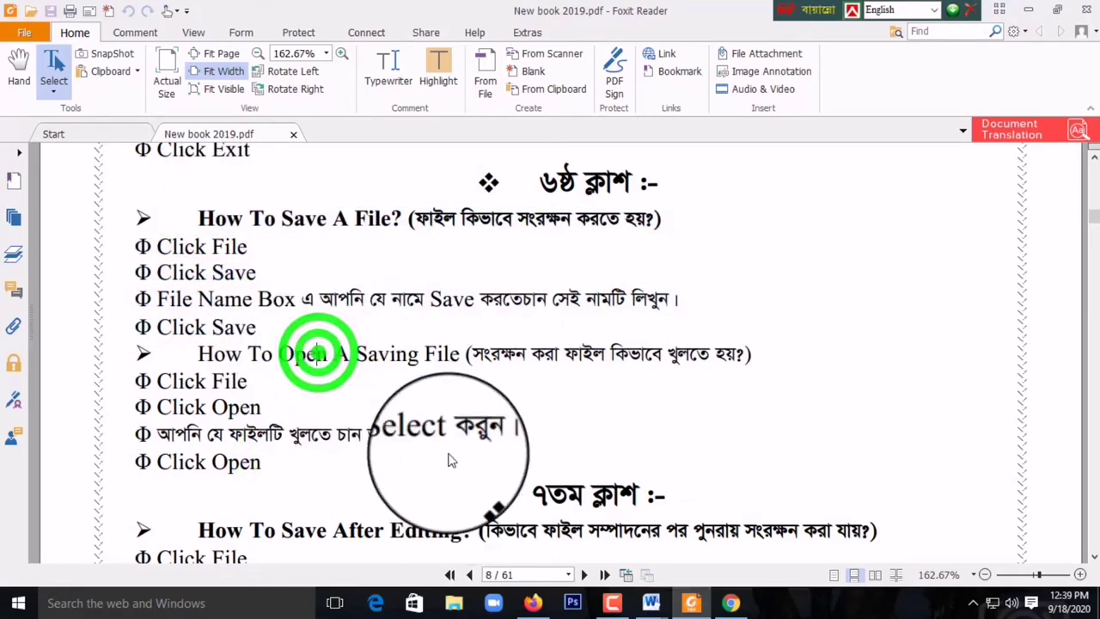
- Scroll down and select the 'How To Save After Editing?' and new document steps
scroll(436, 437, down, 1)
scroll(435, 436, down, 1)
scroll(501, 437, down, 1)
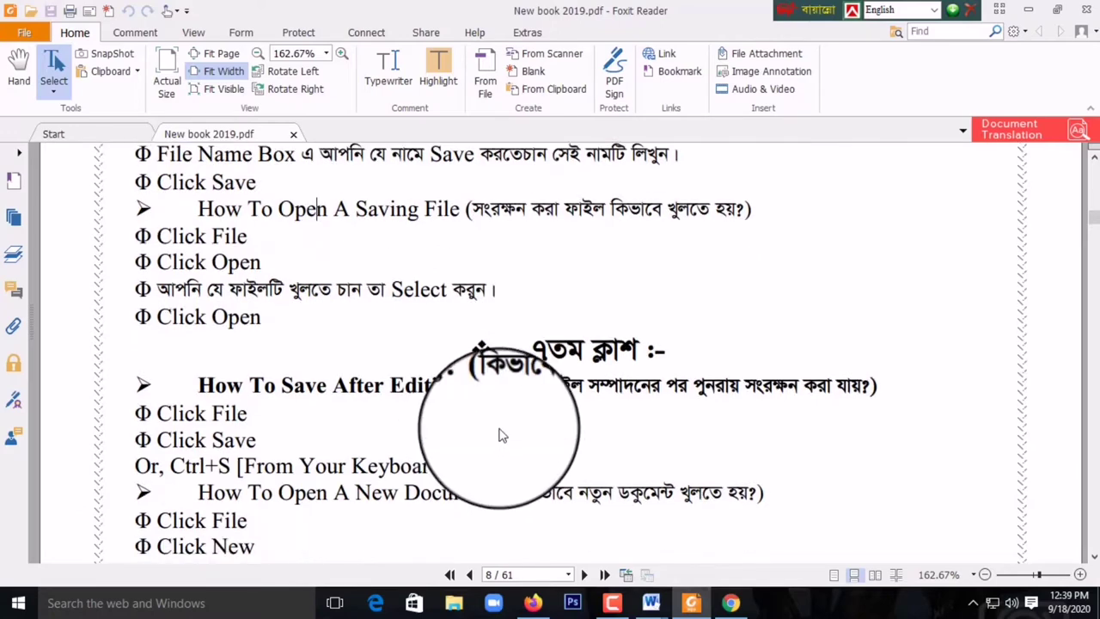
scroll(505, 434, down, 1)
drag(422, 480, 179, 241)
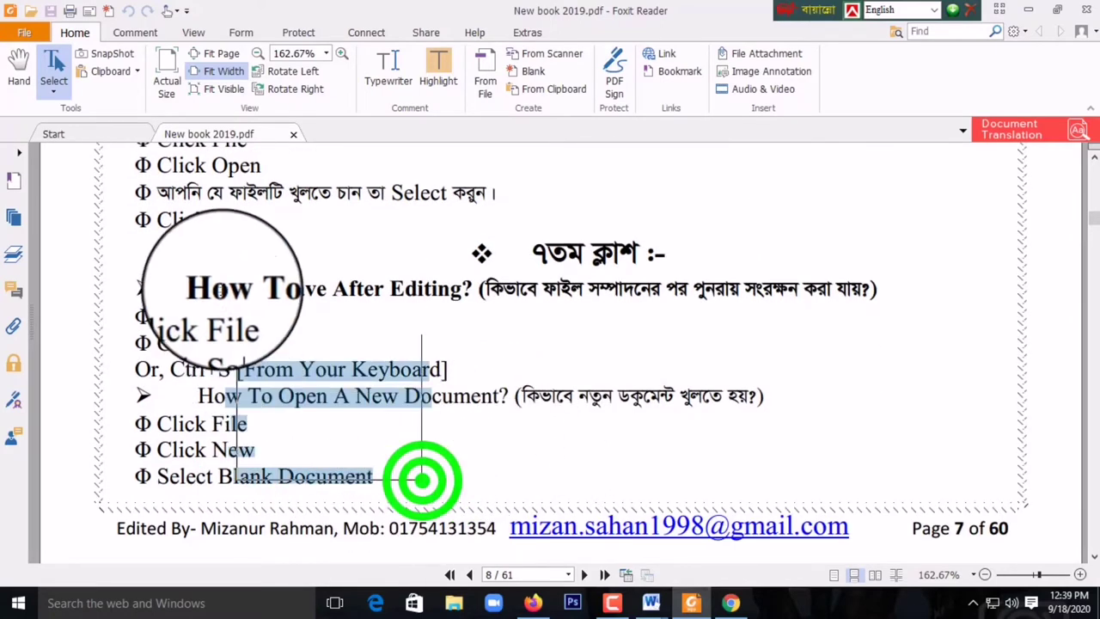
click(233, 454)
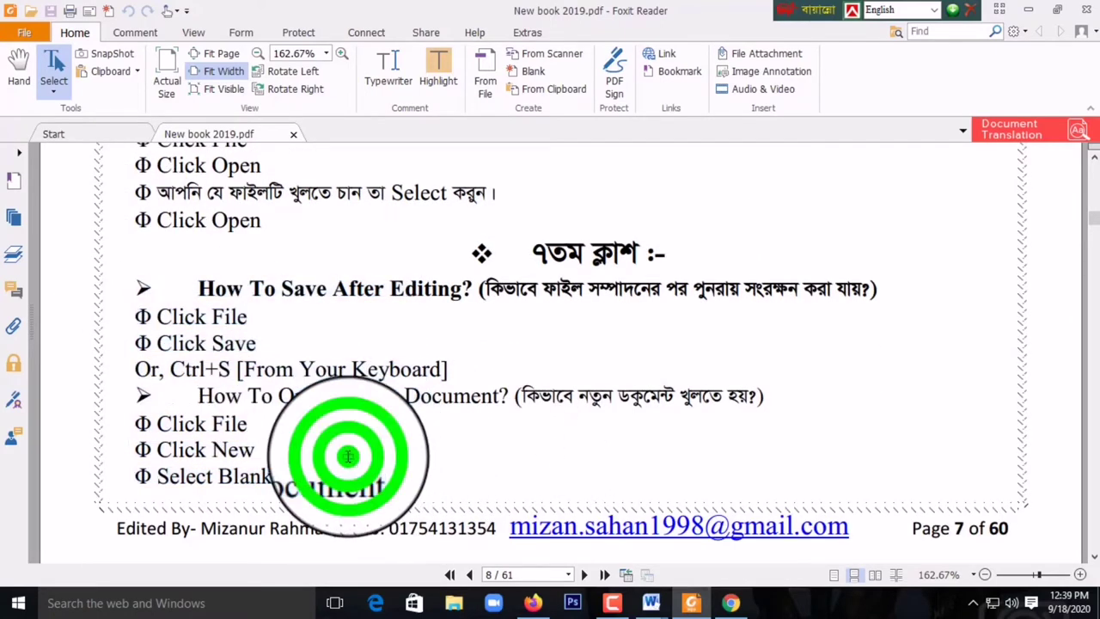
click(348, 455)
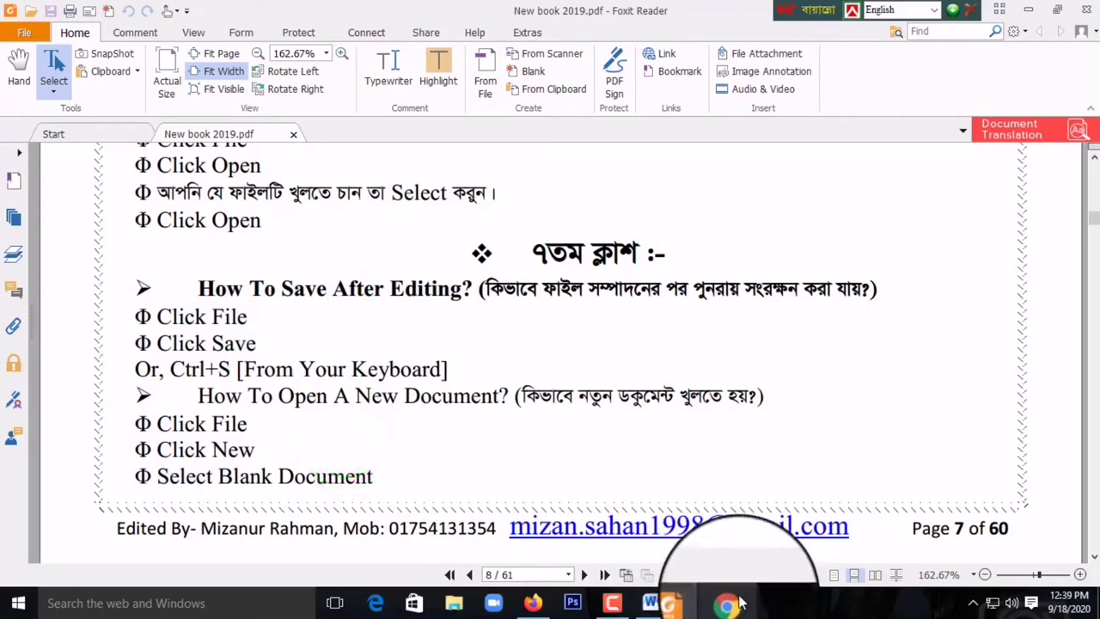
click(519, 434)
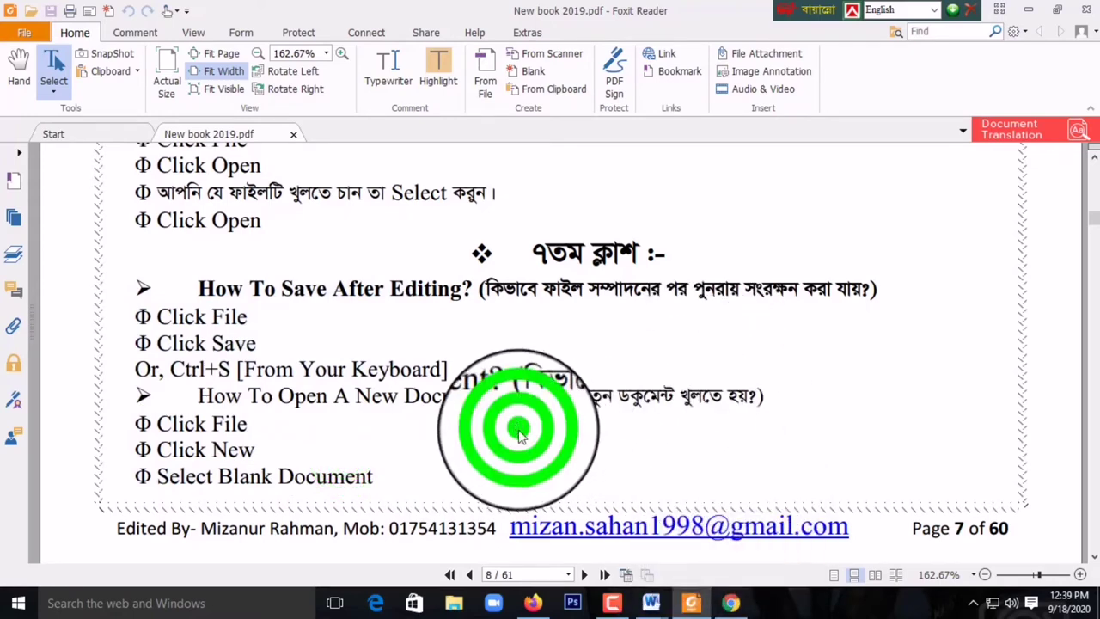
drag(378, 477, 134, 273)
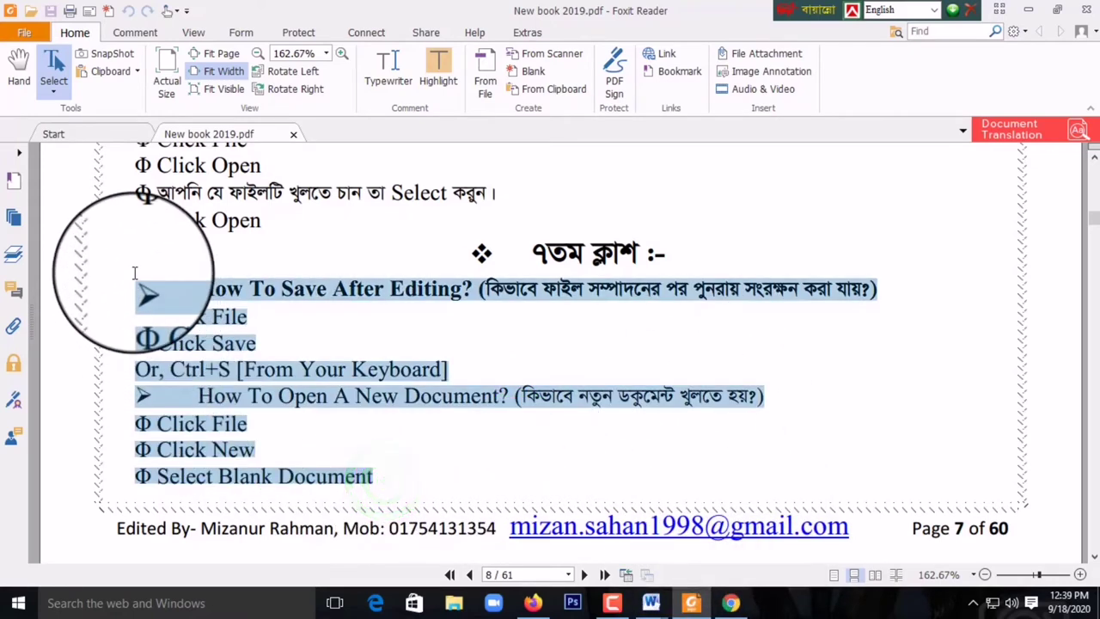
- Select the save and open file steps, then settle on the 6th class section on page 8
scroll(336, 442, up, 2)
scroll(501, 380, up, 1)
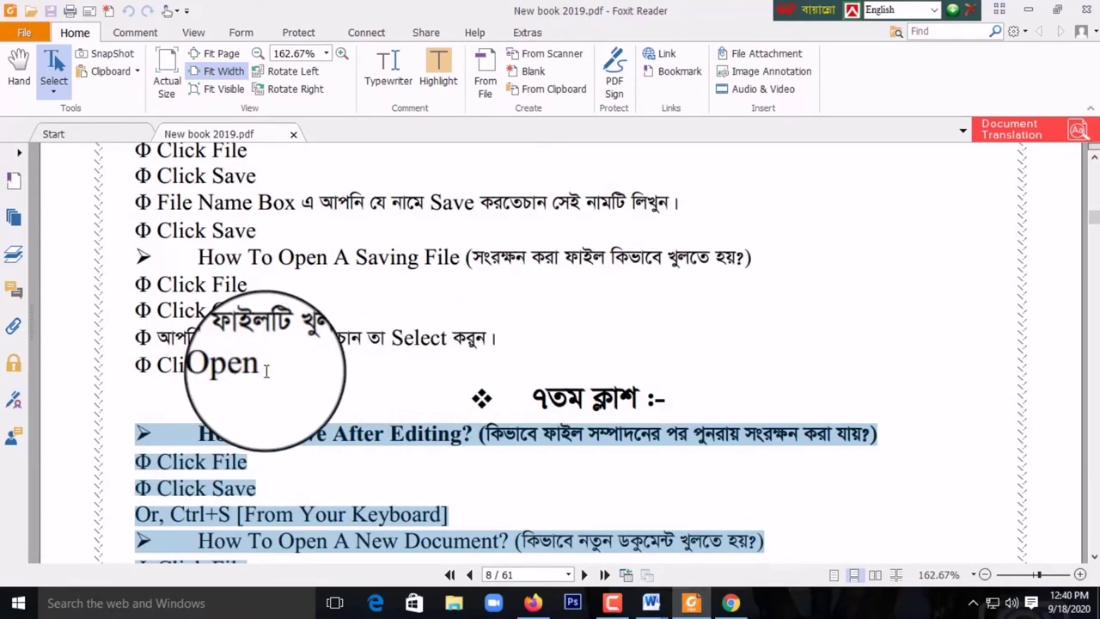
drag(265, 371, 135, 175)
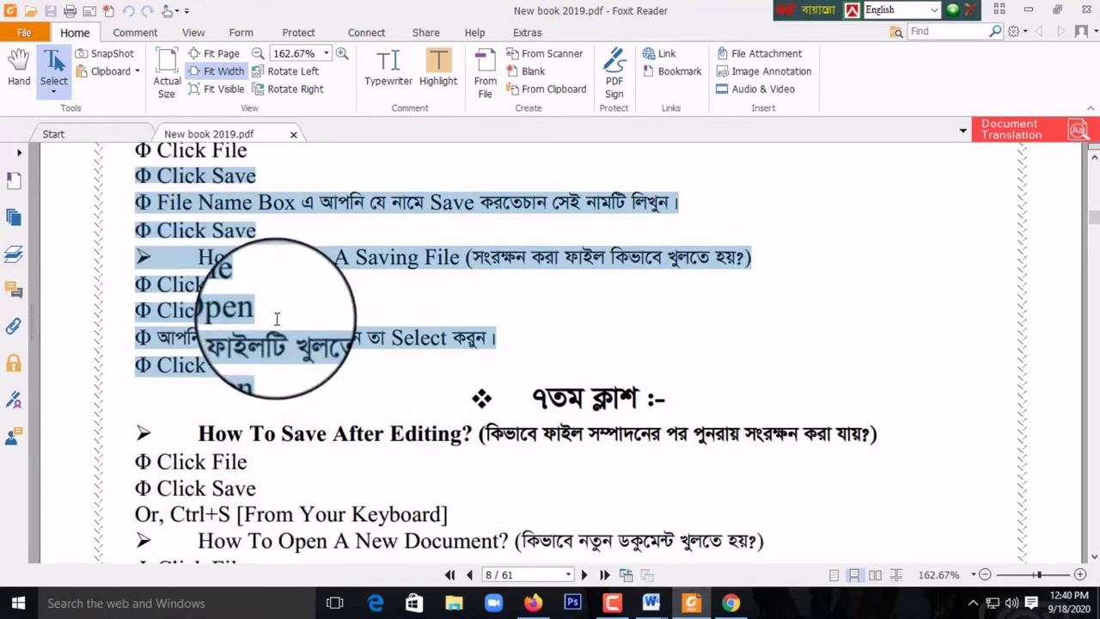
click(279, 368)
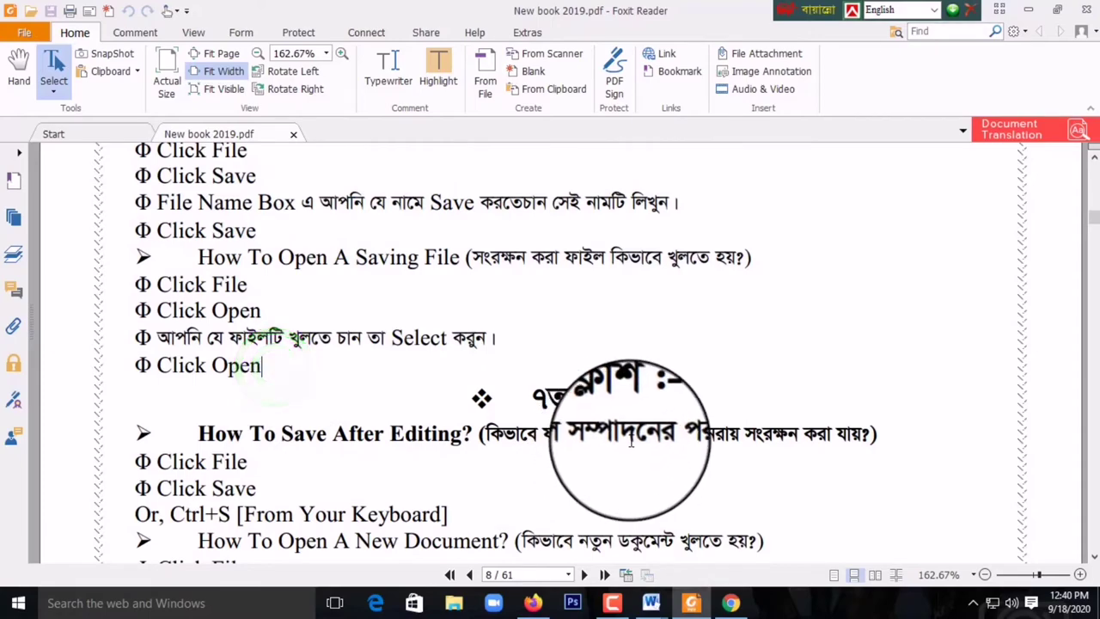
scroll(631, 441, up, 3)
scroll(630, 441, up, 2)
scroll(631, 440, up, 3)
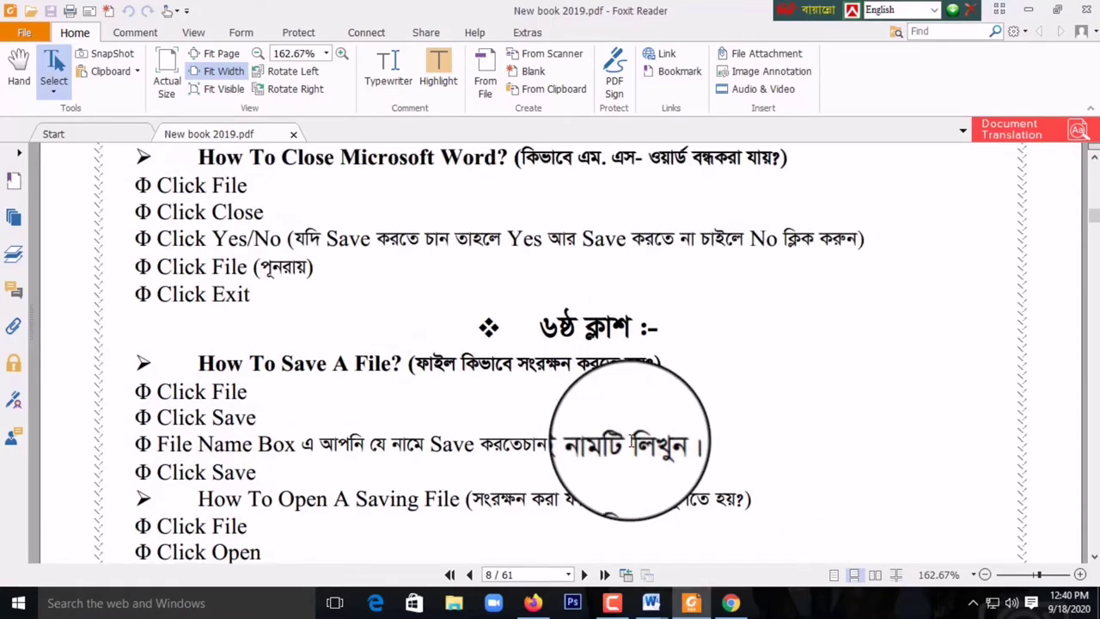
scroll(631, 440, up, 4)
scroll(631, 440, up, 1)
scroll(631, 440, up, 4)
scroll(631, 441, down, 3)
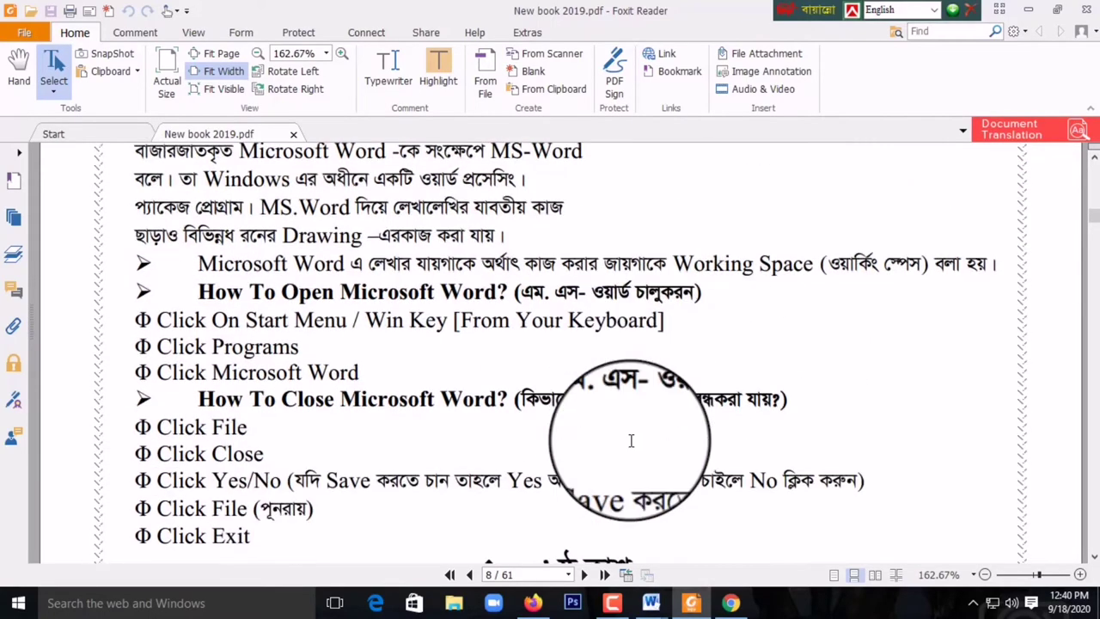
scroll(631, 441, down, 8)
scroll(631, 441, down, 1)
scroll(589, 315, down, 3)
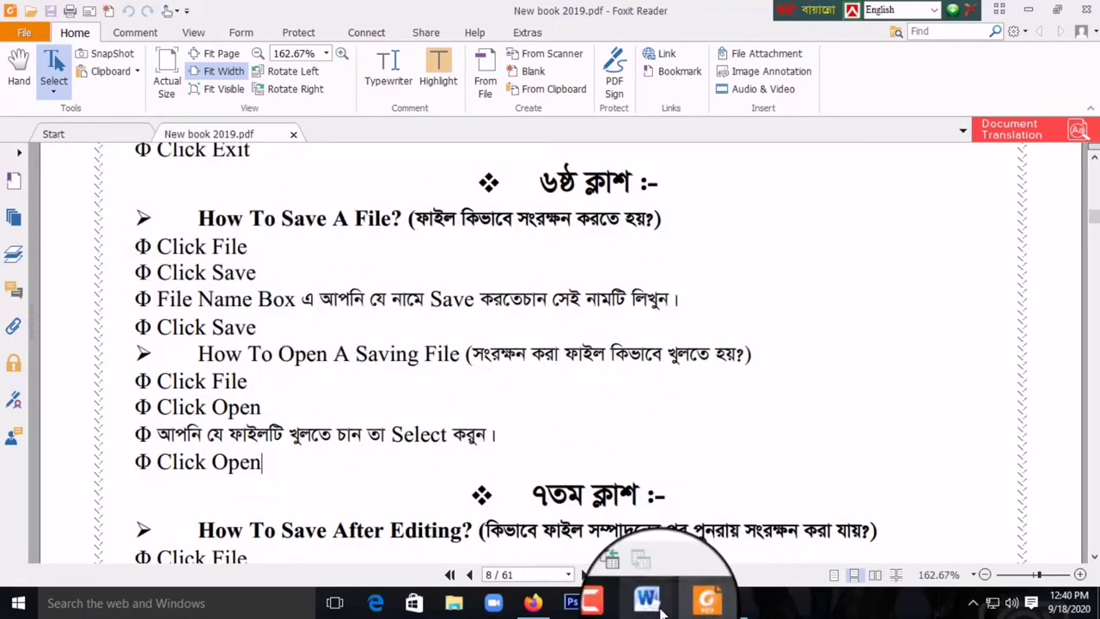
- Close the old Document1 Word window
mouse_move(660, 607)
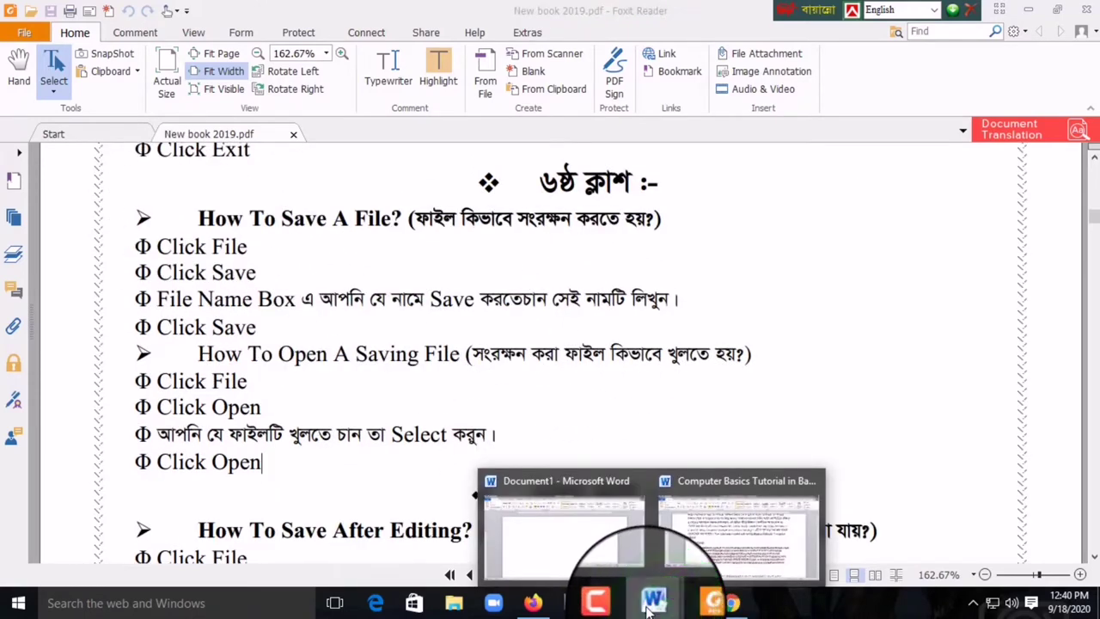
click(612, 551)
click(1081, 10)
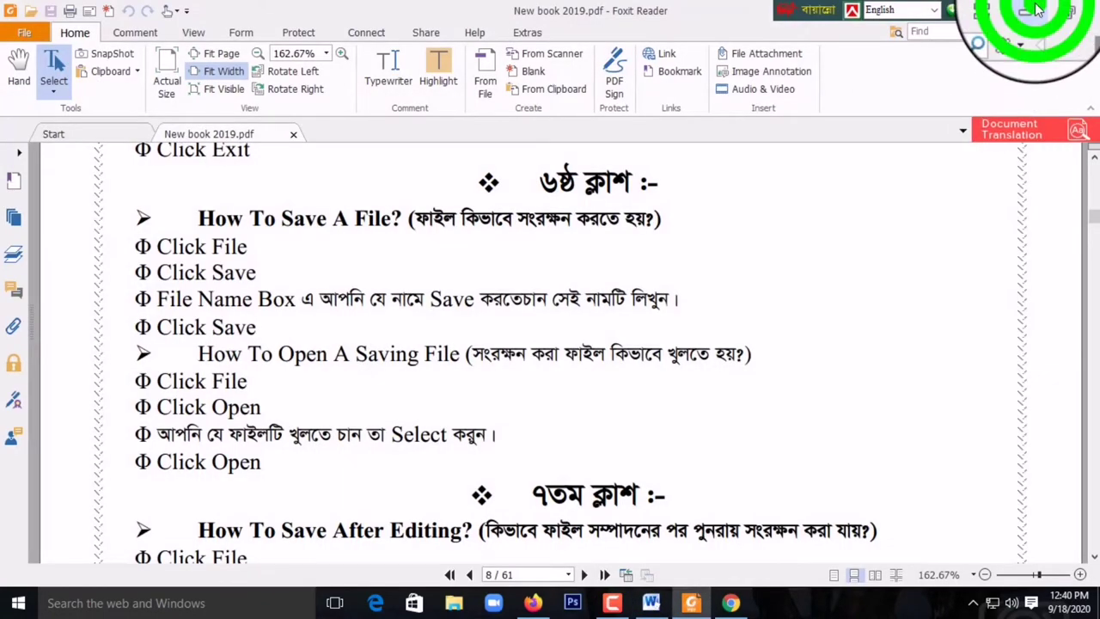
- Minimize Foxit, Chrome and Word, then launch Microsoft Word 2010 from the Start menu
click(1037, 8)
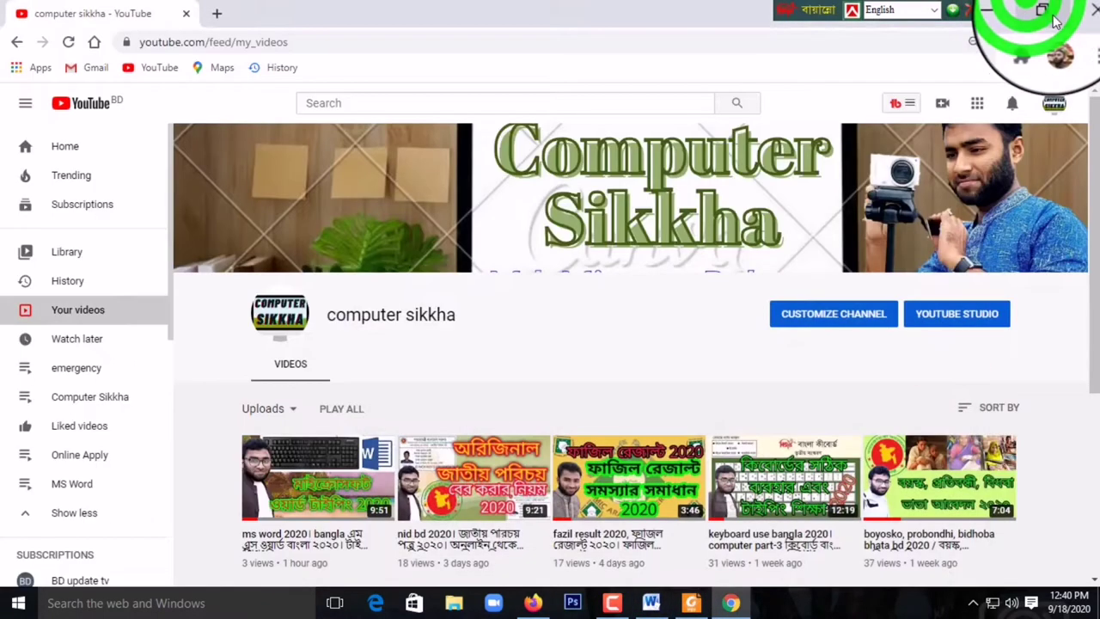
click(1023, 10)
click(1041, 8)
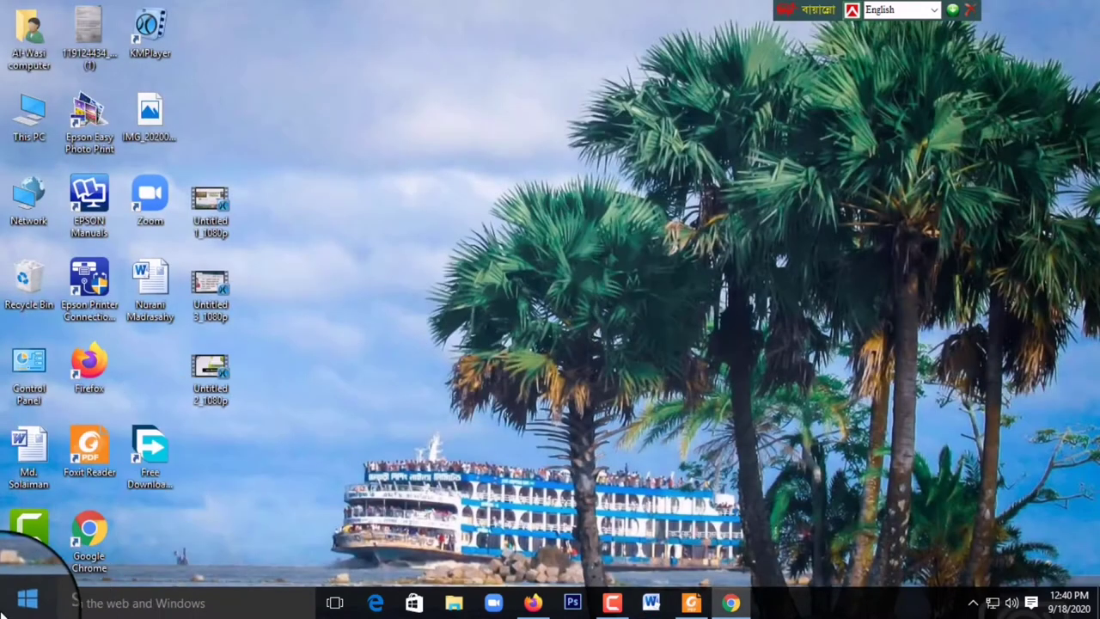
click(22, 602)
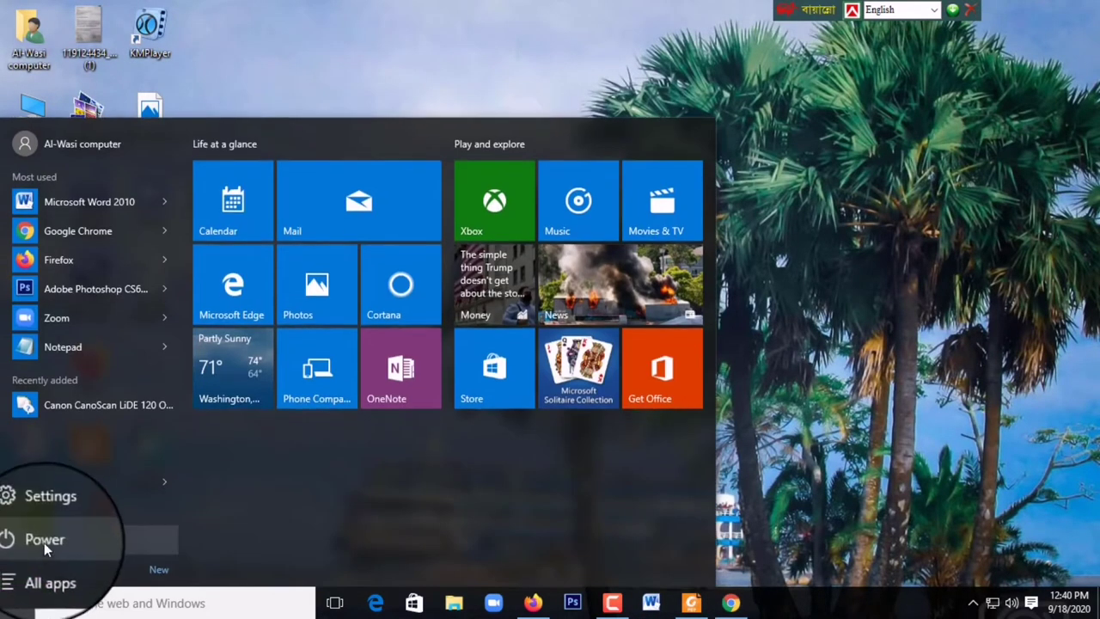
click(69, 198)
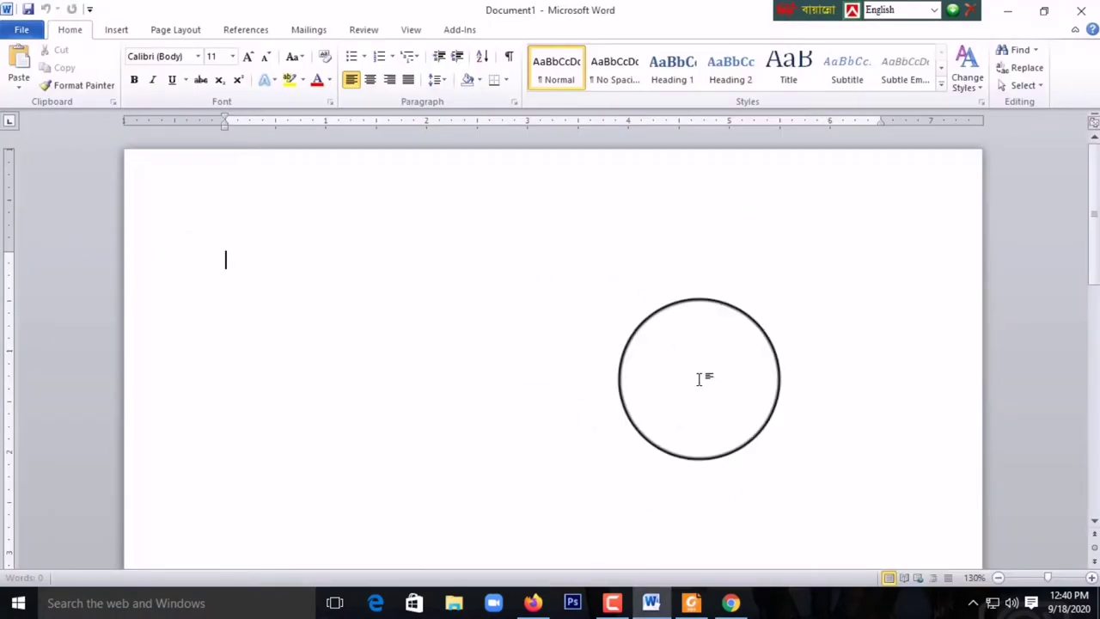
- Type a person's full name as the first line of the blank page, then check it by selecting and deselecting it
click(434, 308)
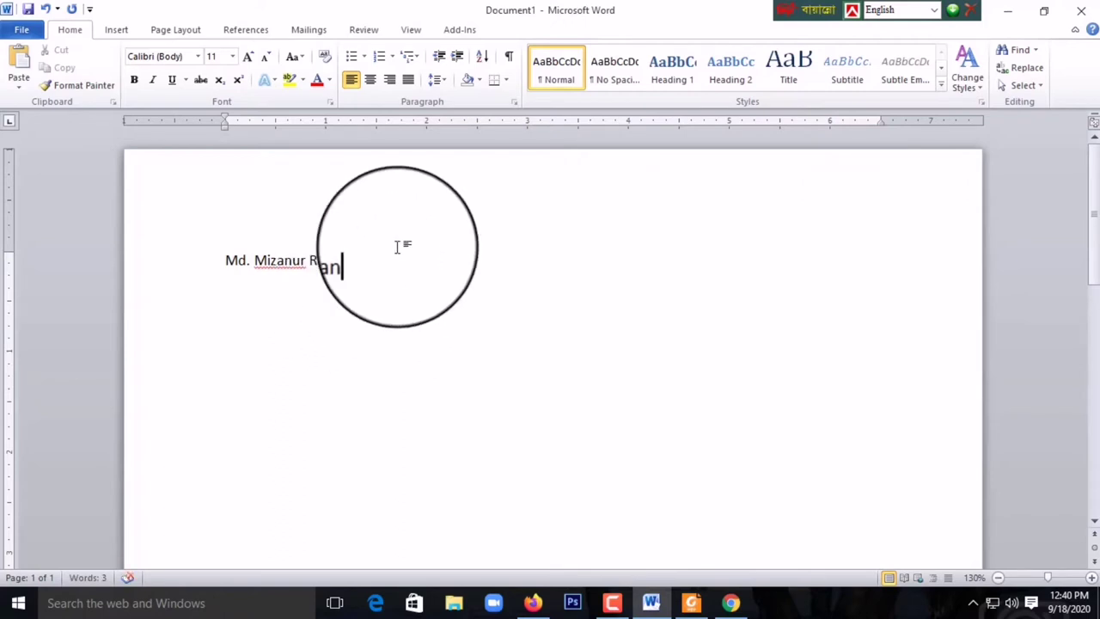
drag(459, 250, 184, 282)
click(506, 307)
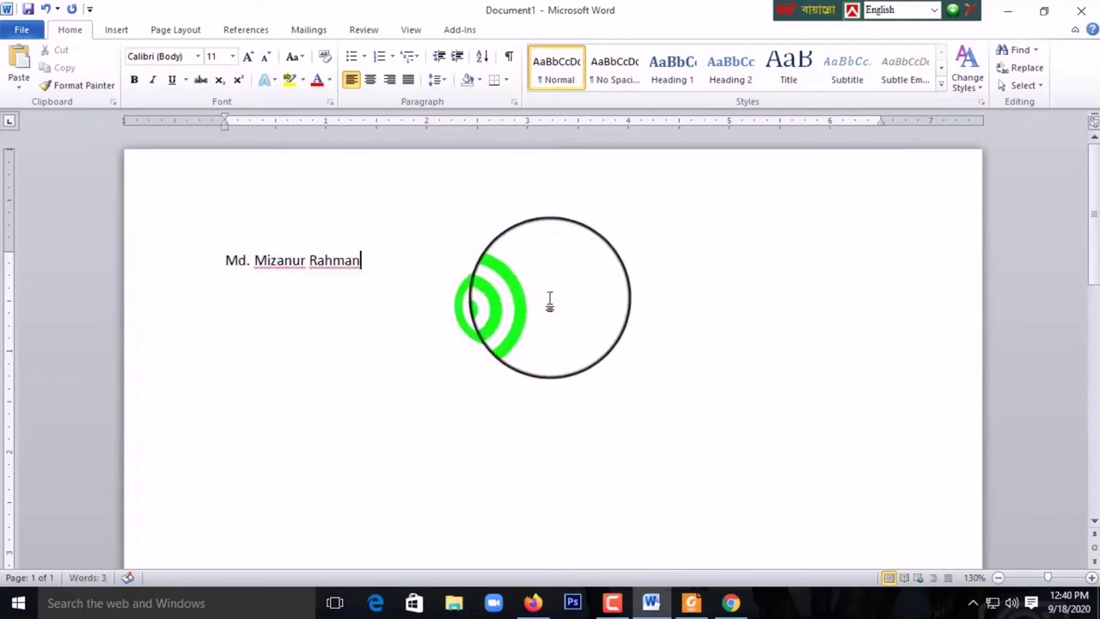
scroll(547, 300, down, 5)
scroll(590, 360, up, 5)
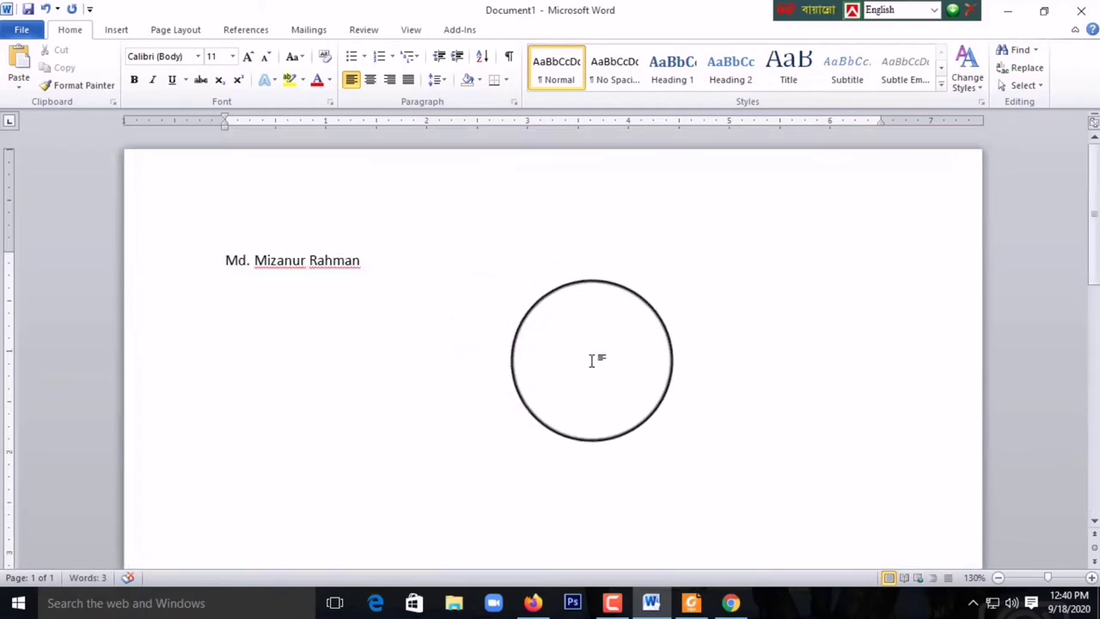
drag(362, 260, 226, 258)
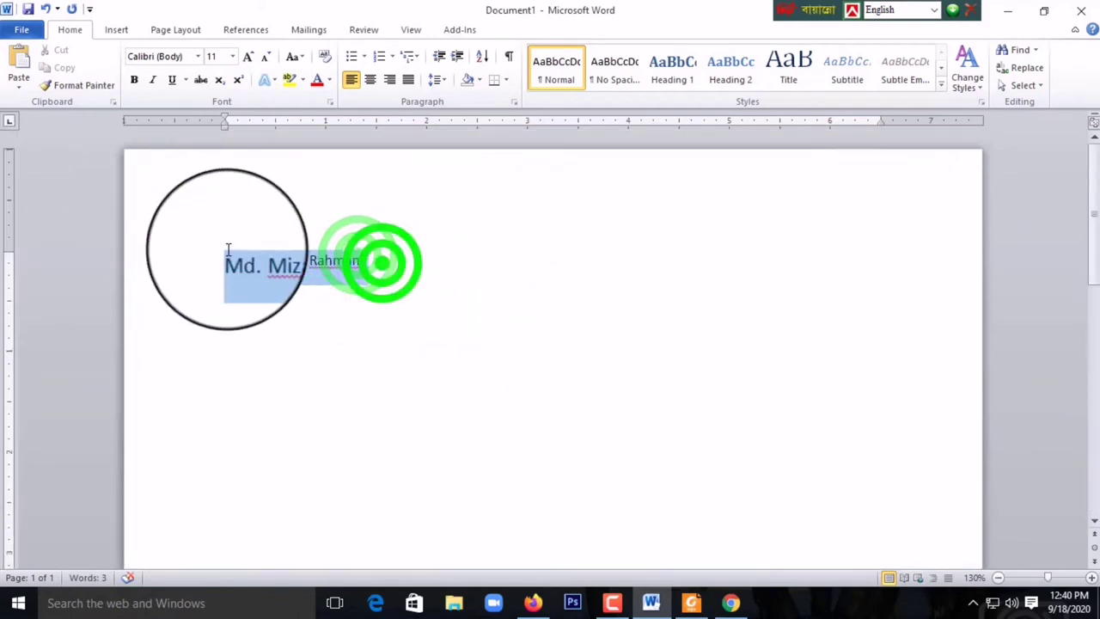
click(409, 250)
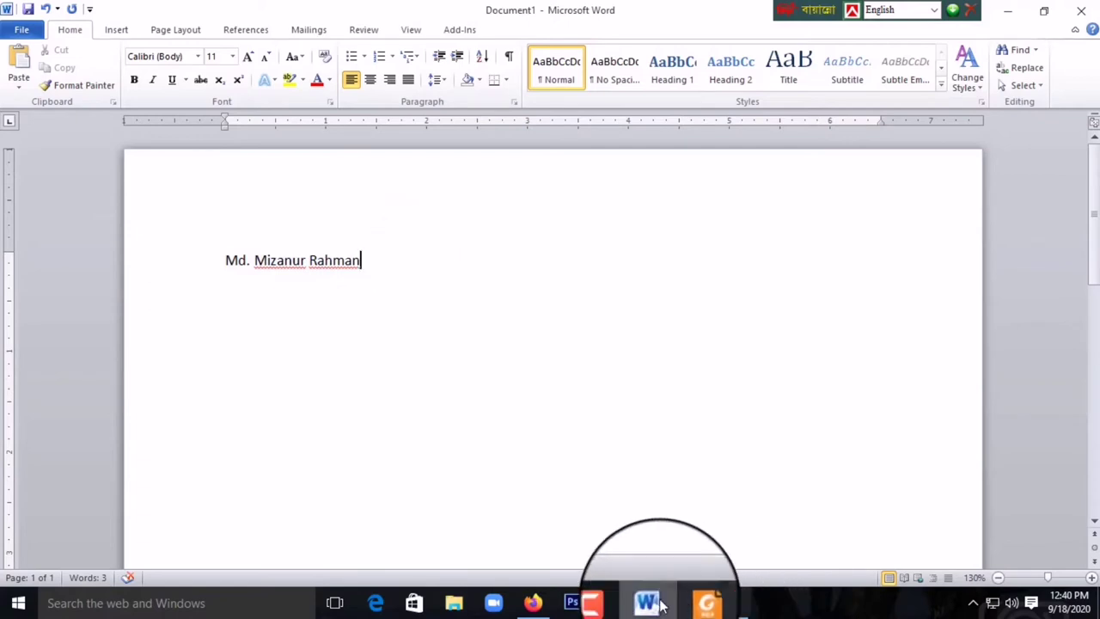
click(467, 287)
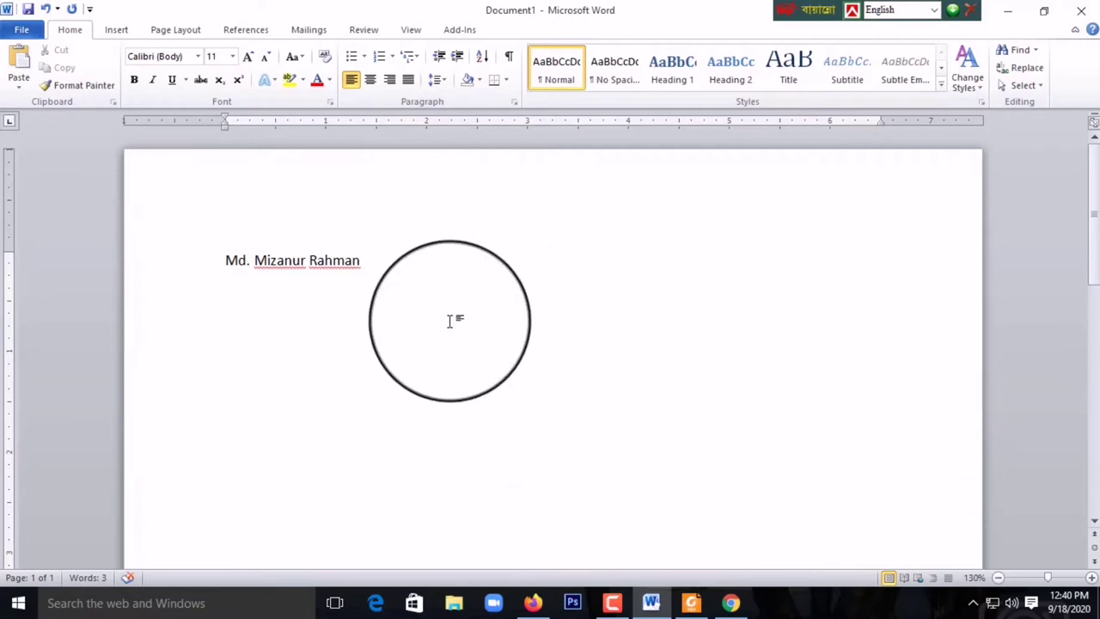
click(1079, 12)
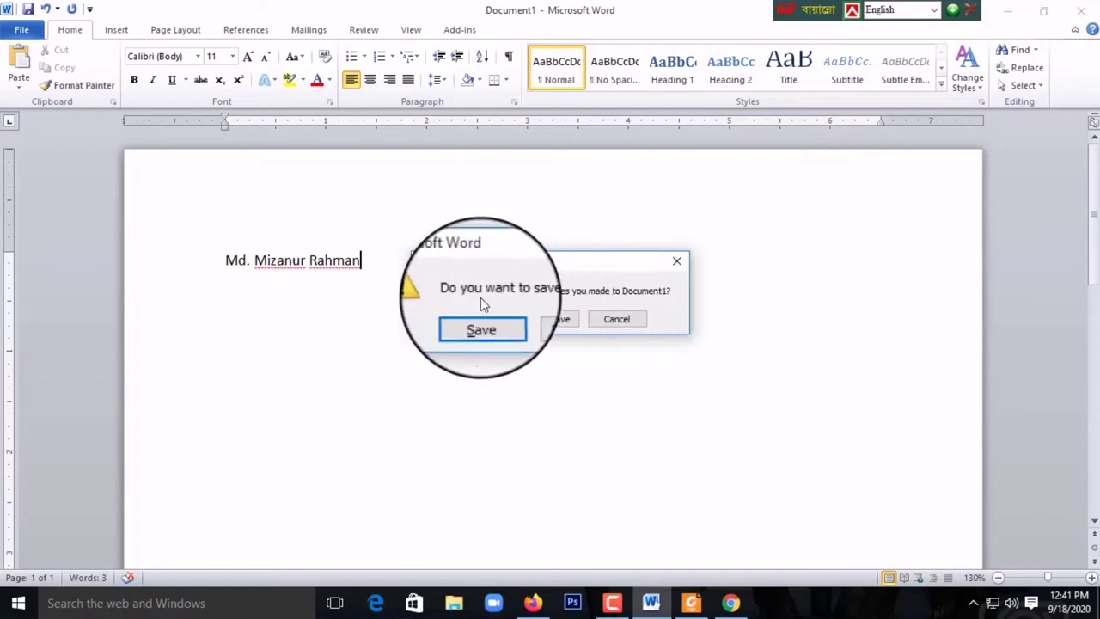
click(481, 322)
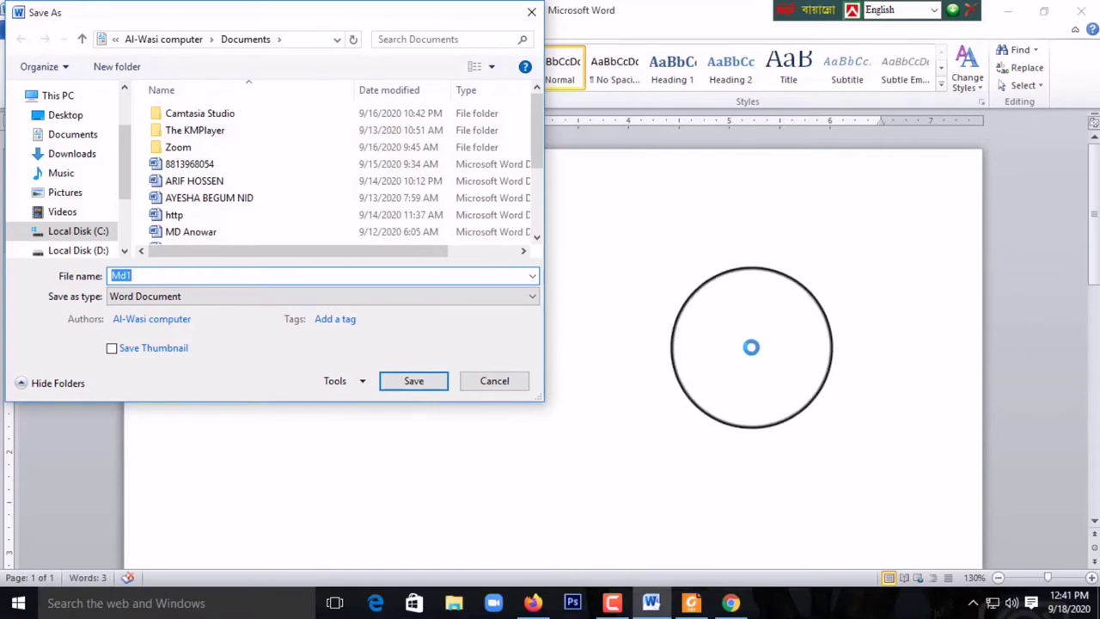
click(509, 381)
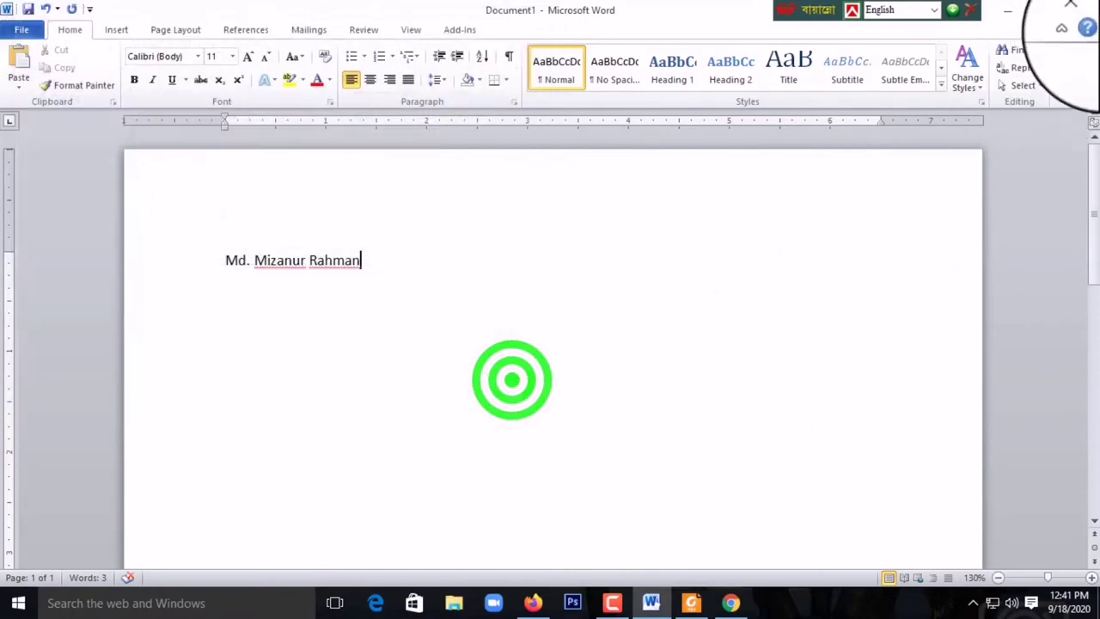
click(1080, 10)
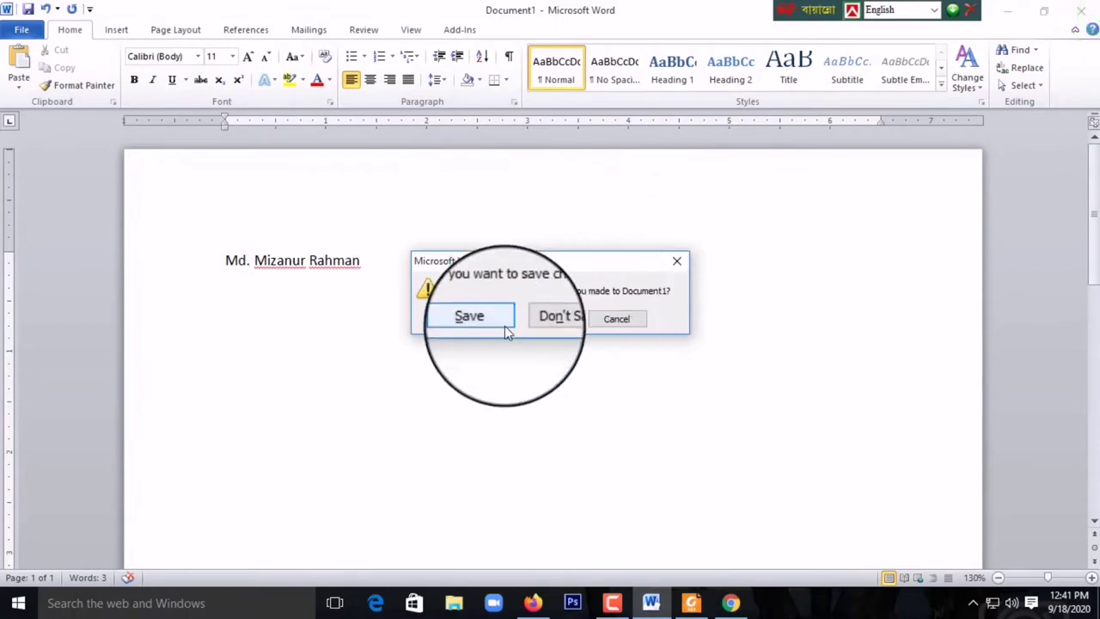
drag(576, 260, 559, 246)
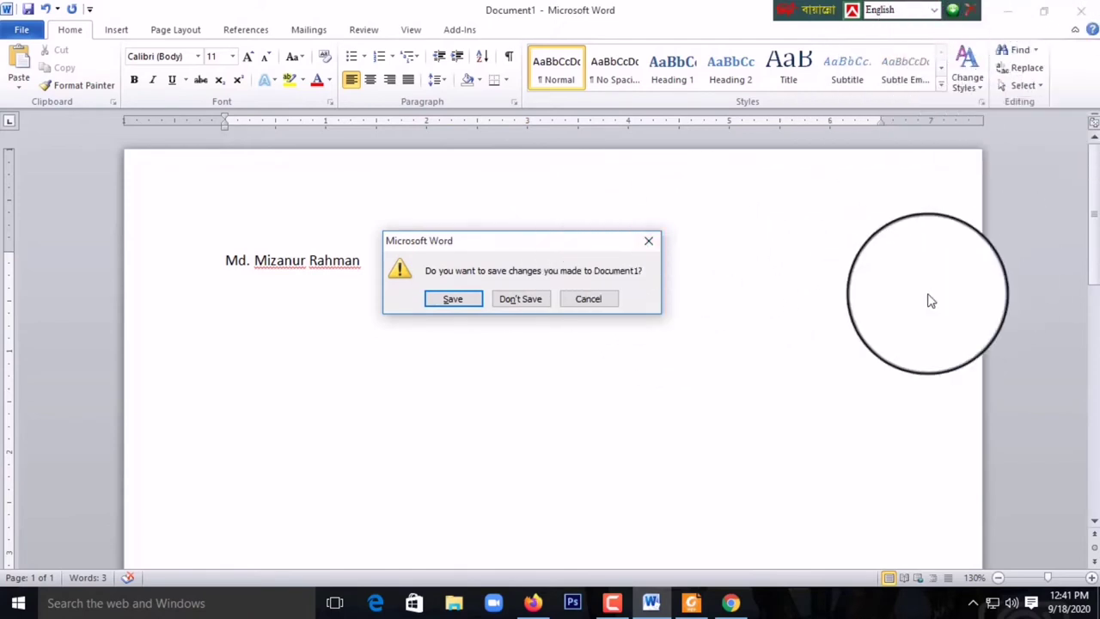
click(649, 241)
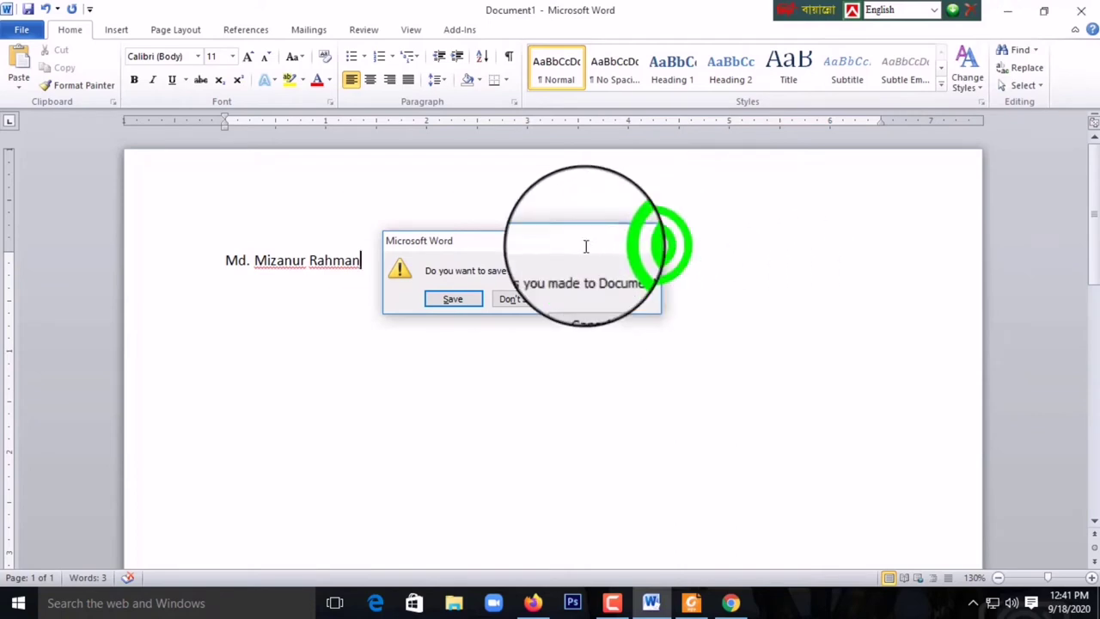
click(655, 243)
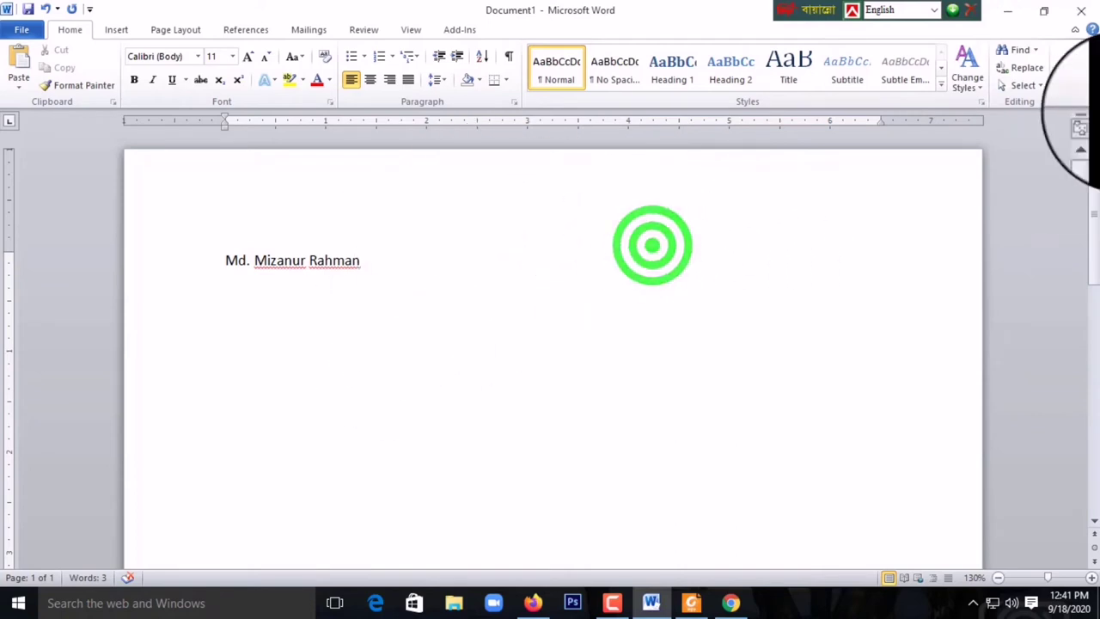
click(1081, 10)
click(483, 320)
- Agree to save the changes and start typing 'md.' over the suggested name Md1
click(483, 320)
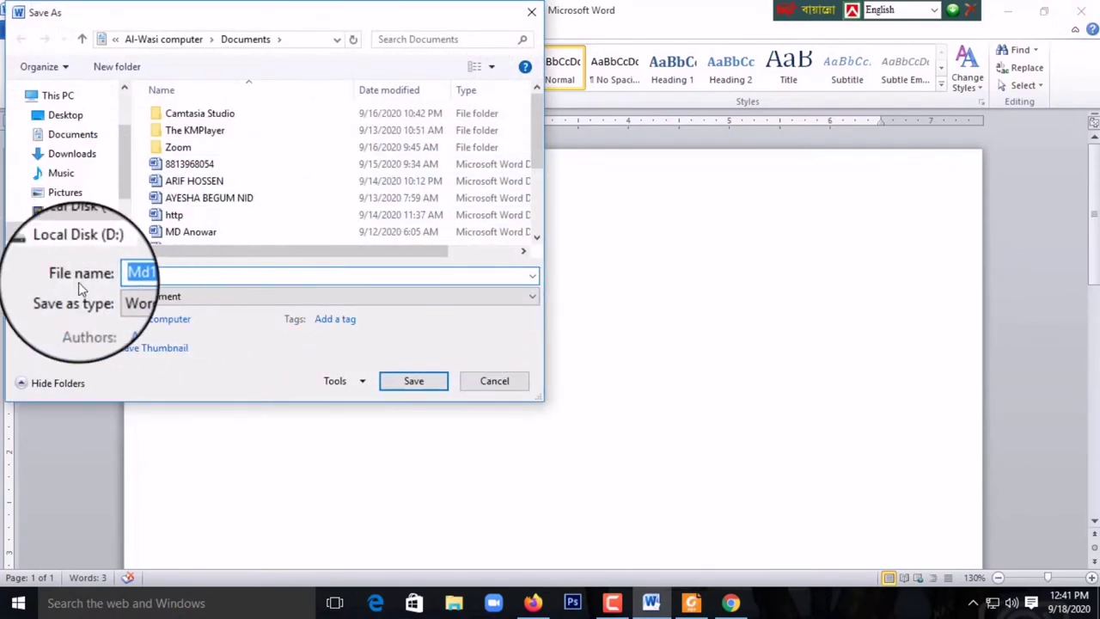
click(176, 275)
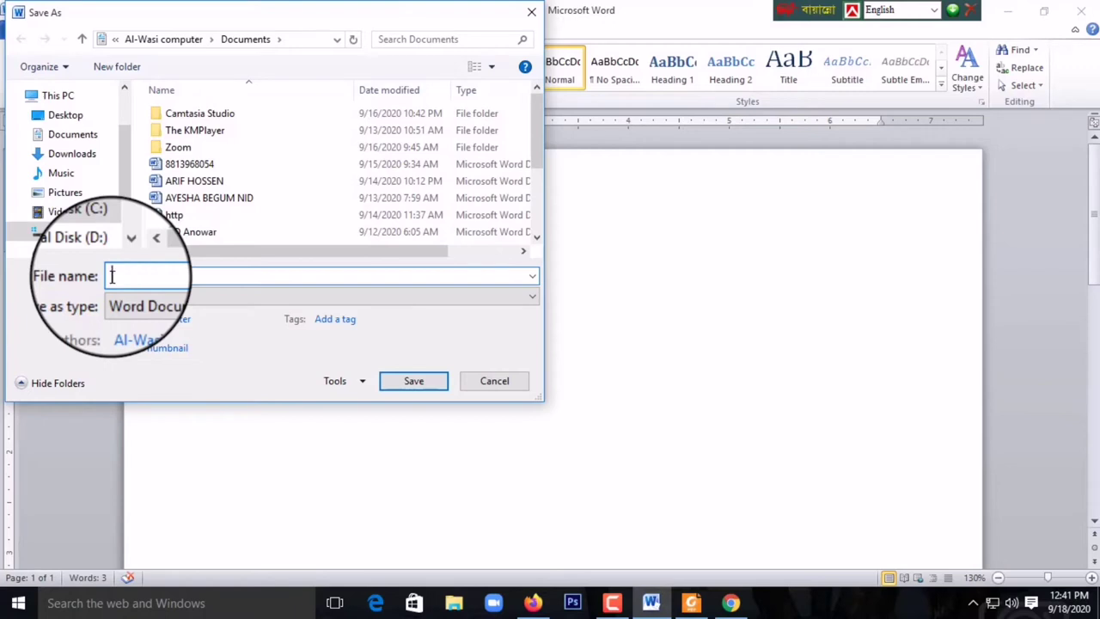
text(md)
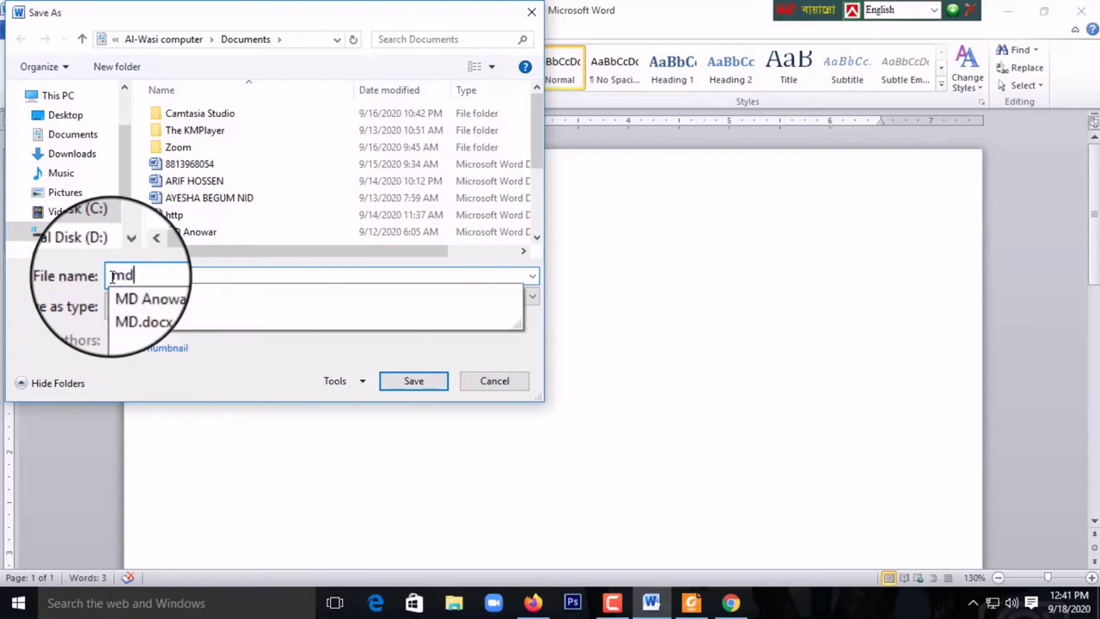
text(. sahan 2020)
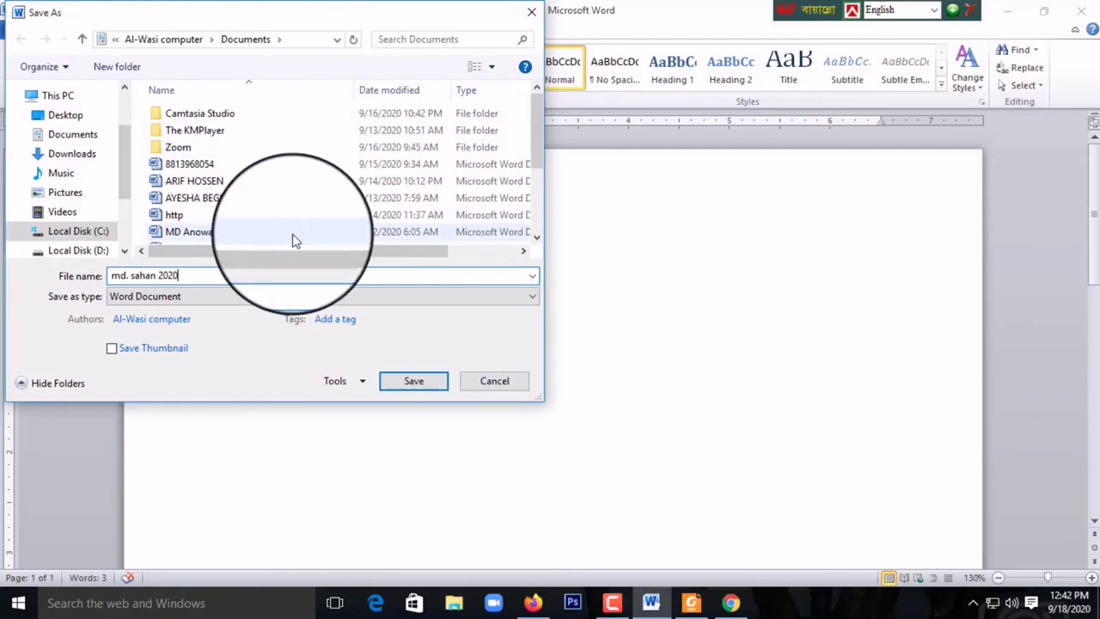
- Save the document under the new file name in This PC > Documents
drag(124, 162, 125, 107)
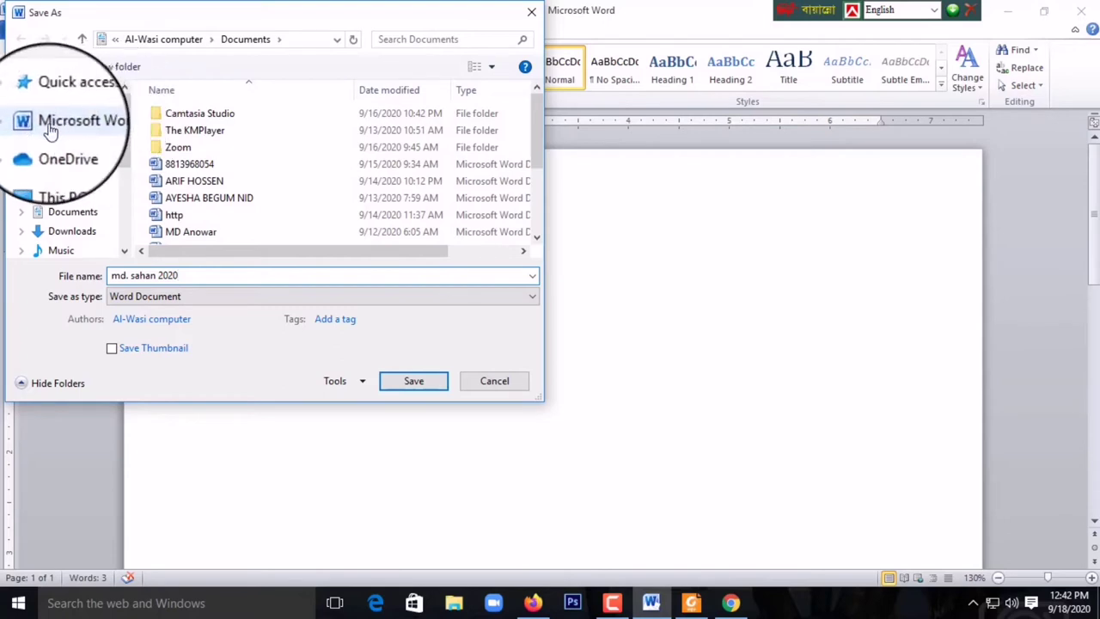
drag(123, 118, 125, 141)
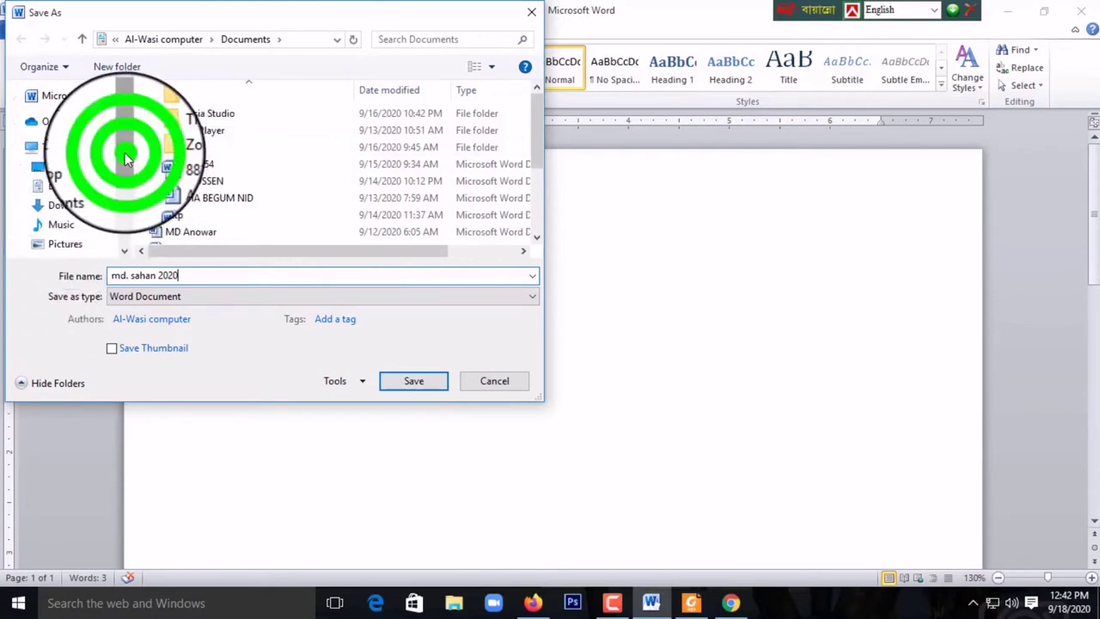
drag(125, 152, 142, 206)
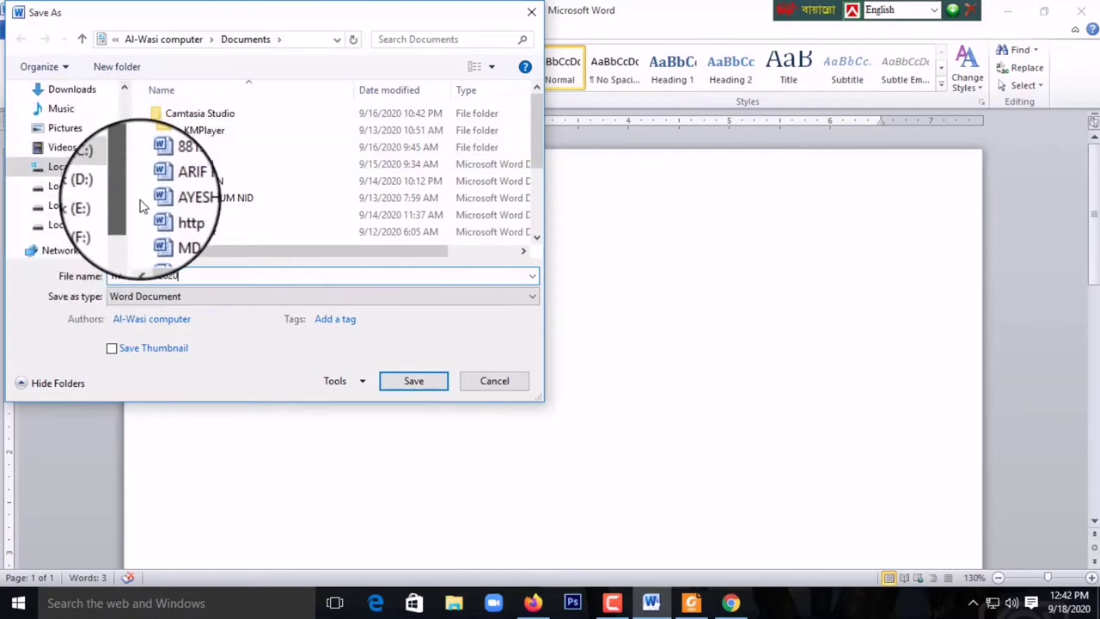
mouse_move(120, 199)
mouse_down()
mouse_move(134, 170)
mouse_move(129, 184)
mouse_up()
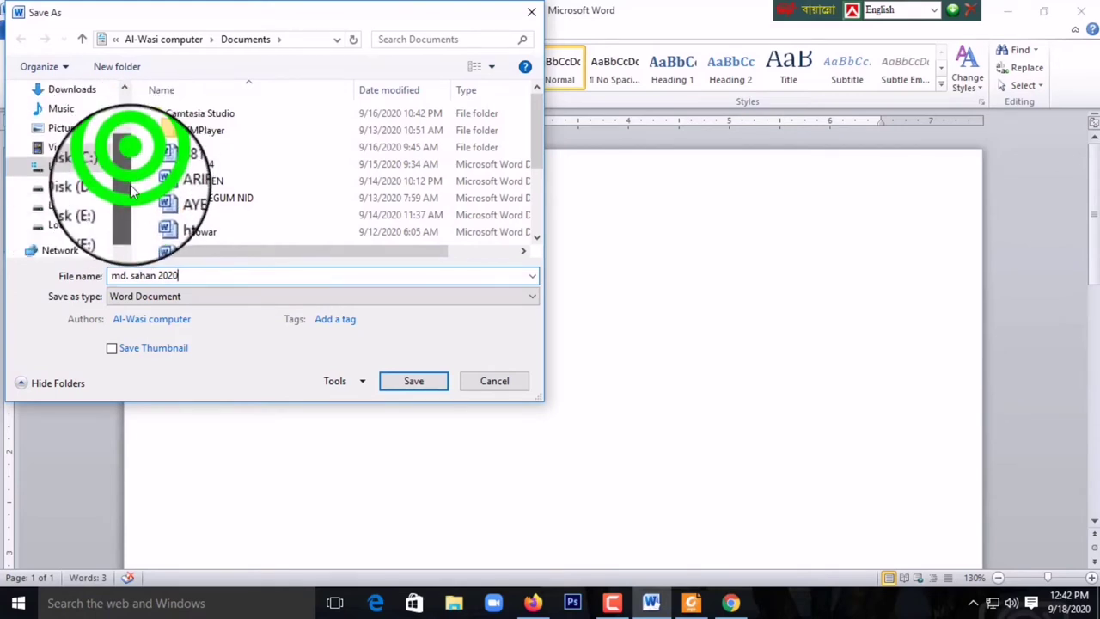
scroll(103, 215, up, 1)
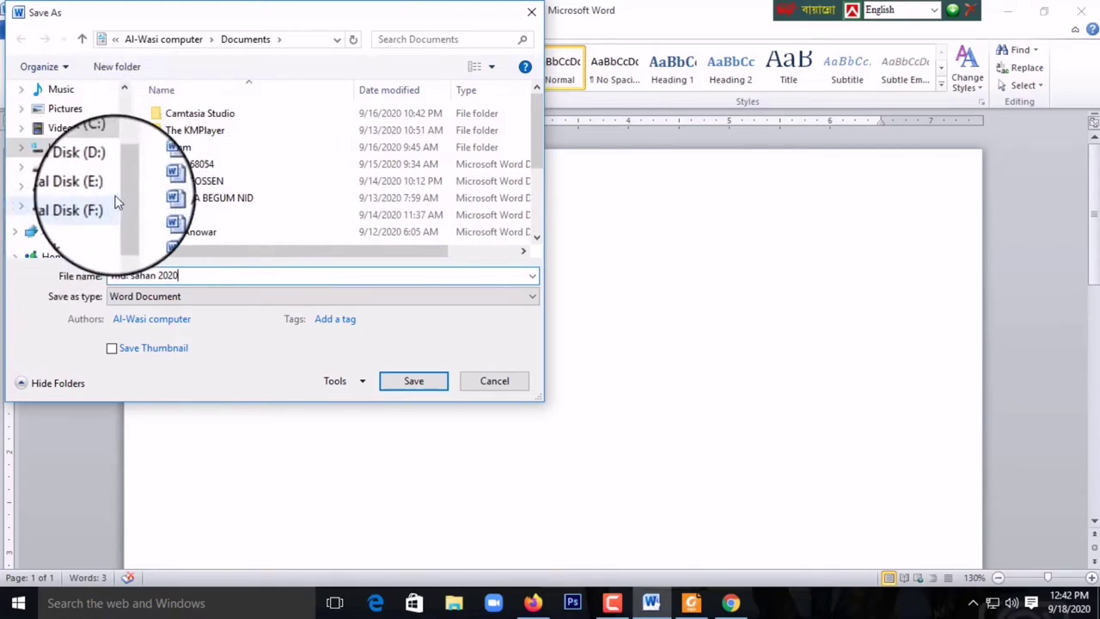
click(130, 196)
drag(131, 196, 114, 159)
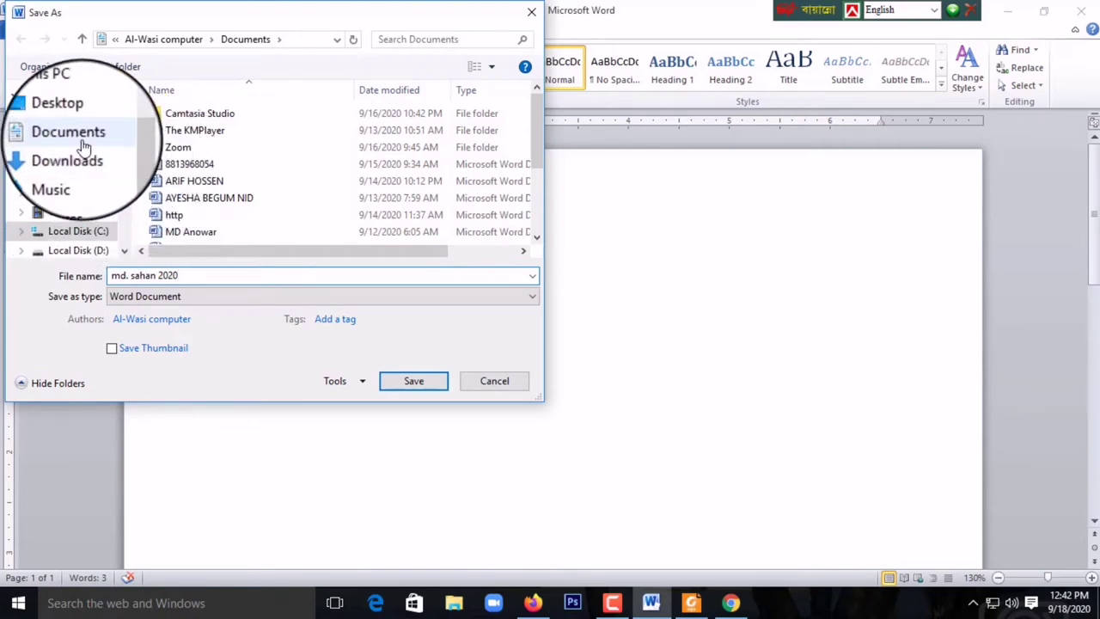
click(83, 146)
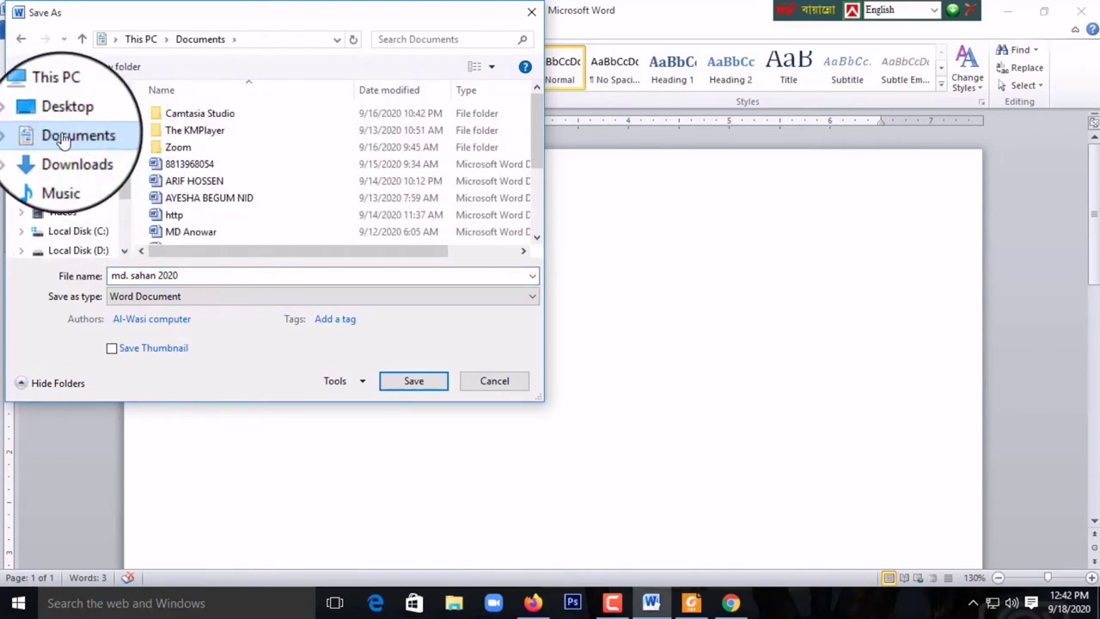
click(119, 150)
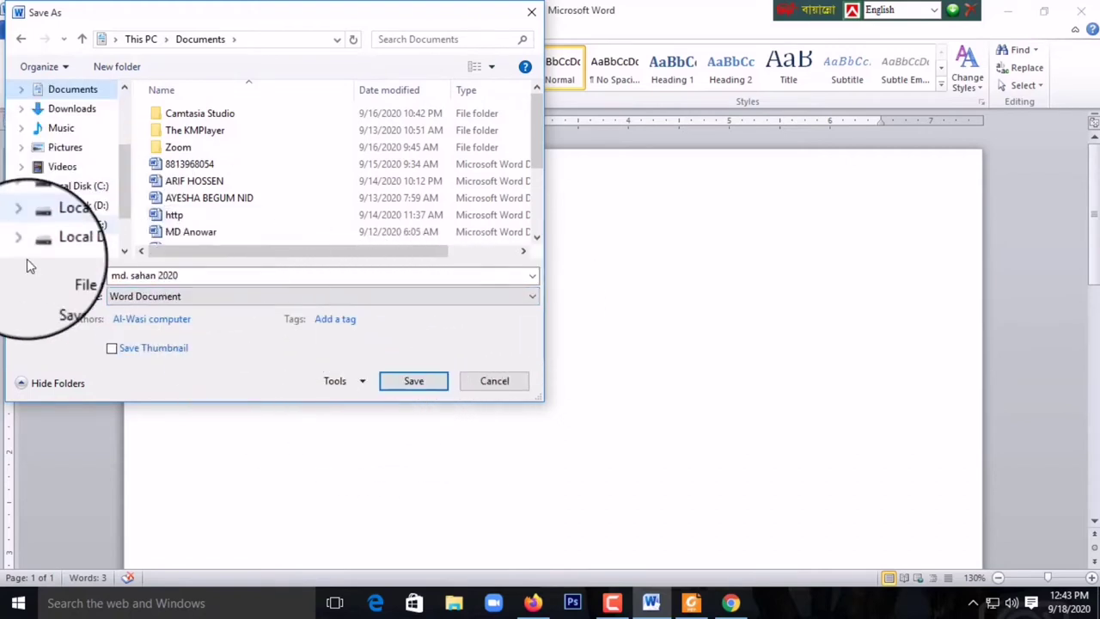
click(241, 273)
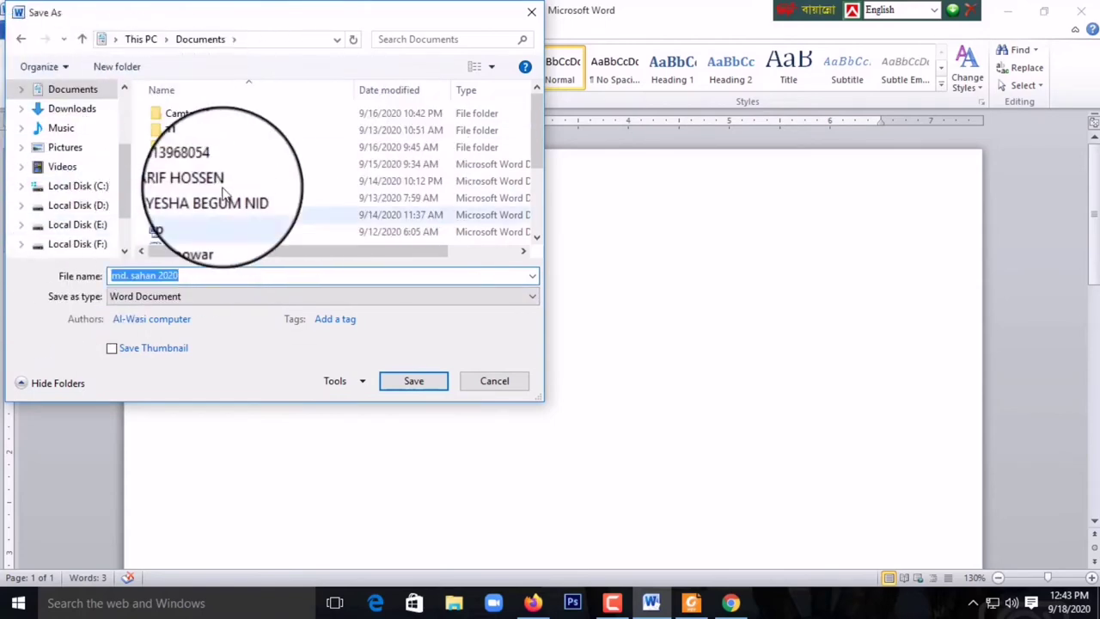
text(md)
click(404, 382)
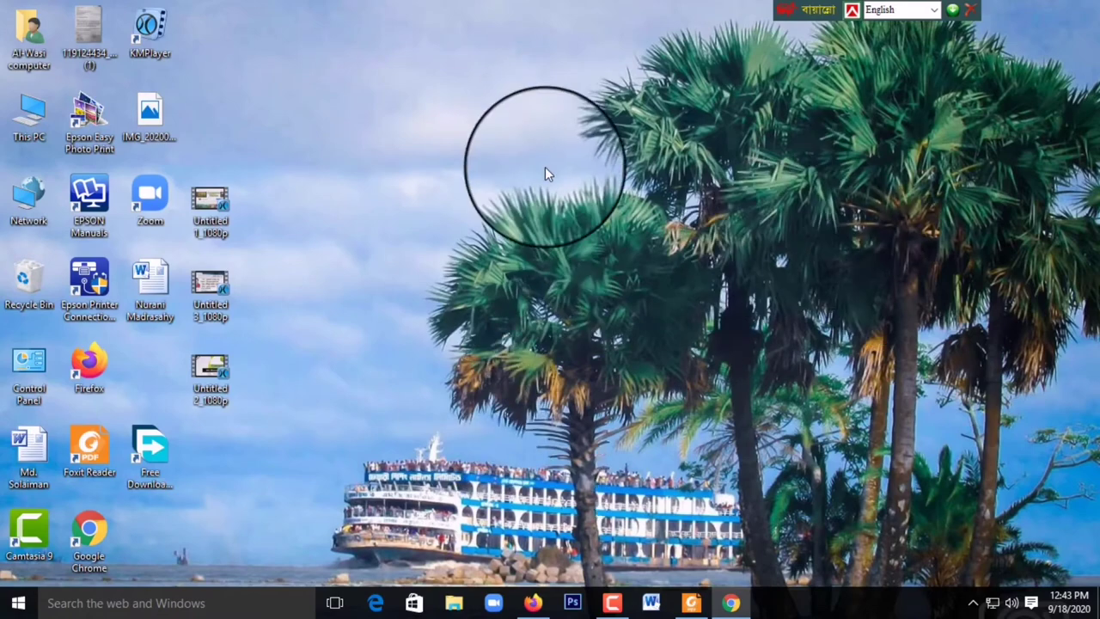
- Refresh the desktop four times, then bring Word back with a blank Document1
right_click(545, 166)
click(521, 218)
right_click(510, 189)
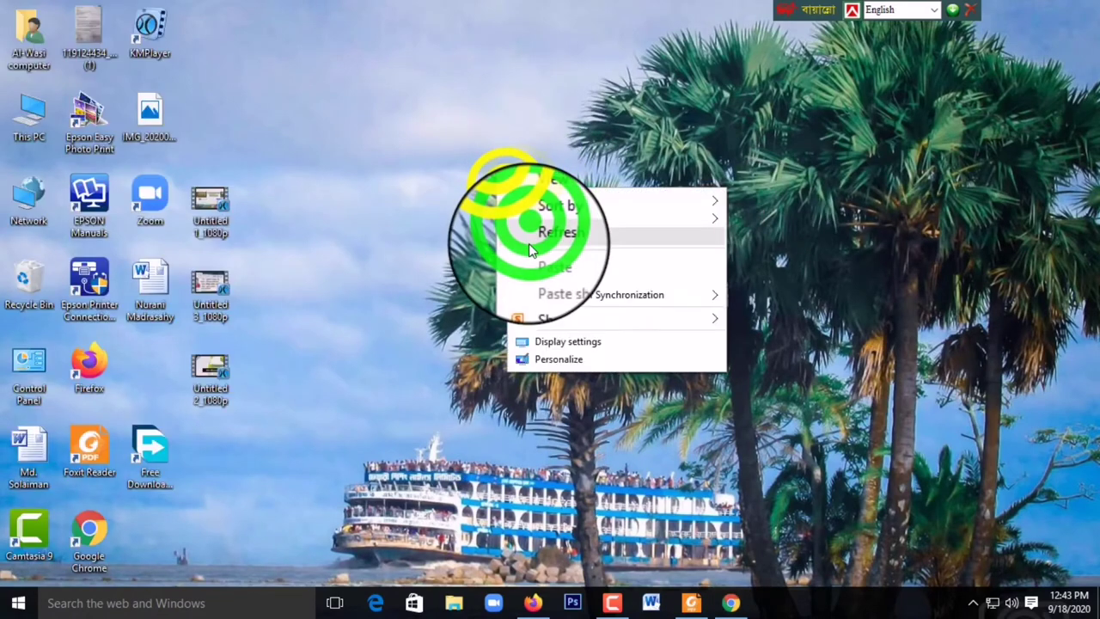
click(530, 245)
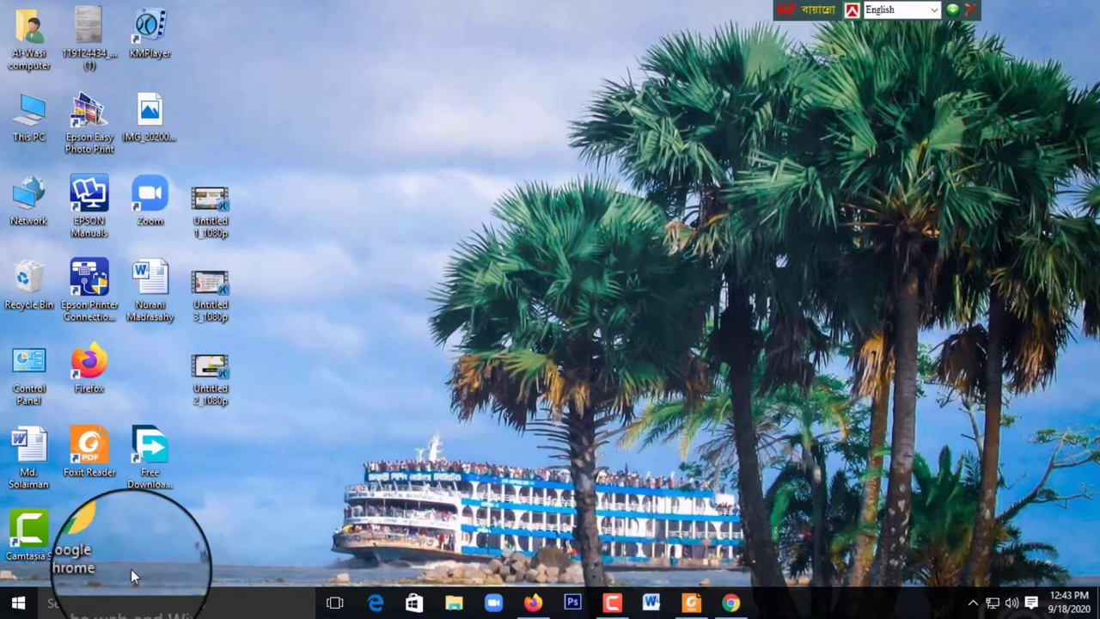
right_click(627, 167)
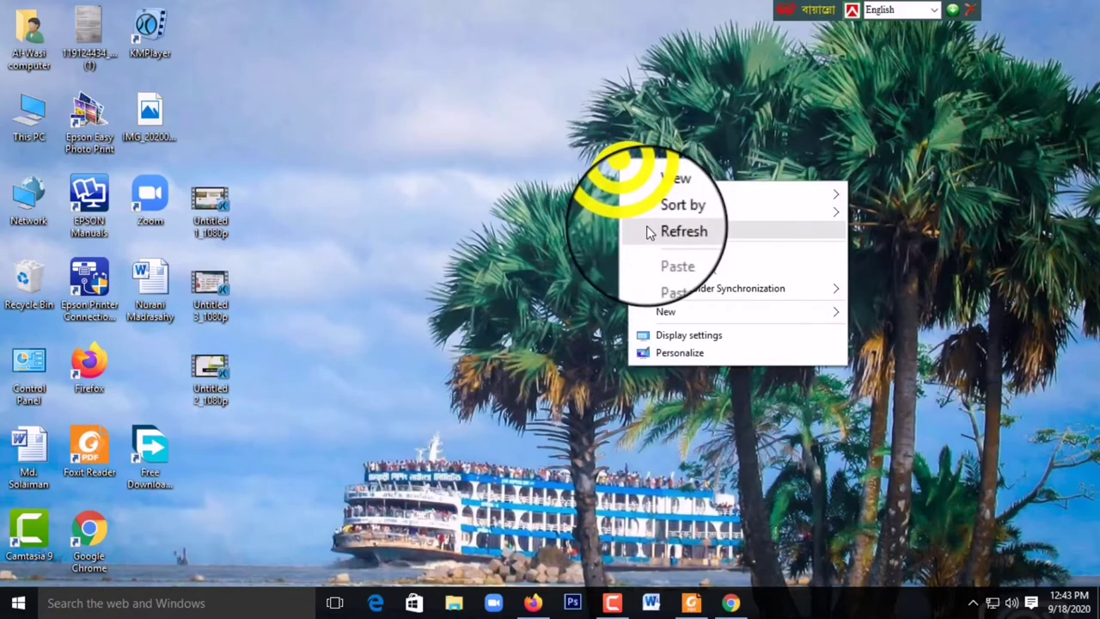
click(643, 231)
right_click(619, 190)
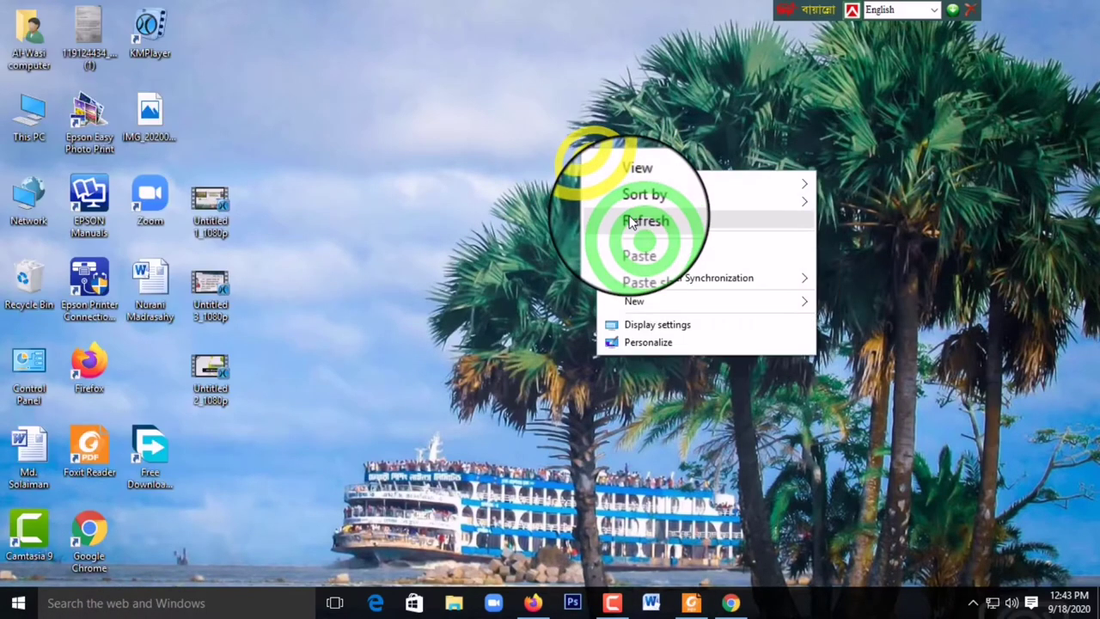
click(645, 241)
click(651, 604)
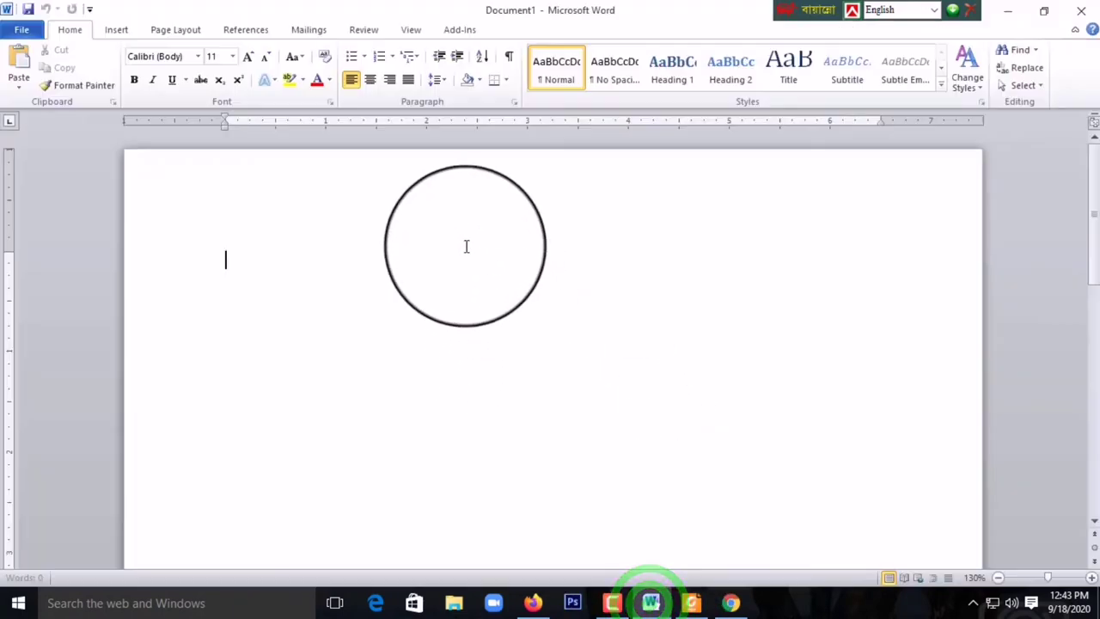
- Type m in the blank document and highlight it in yellow
click(270, 246)
text(md)
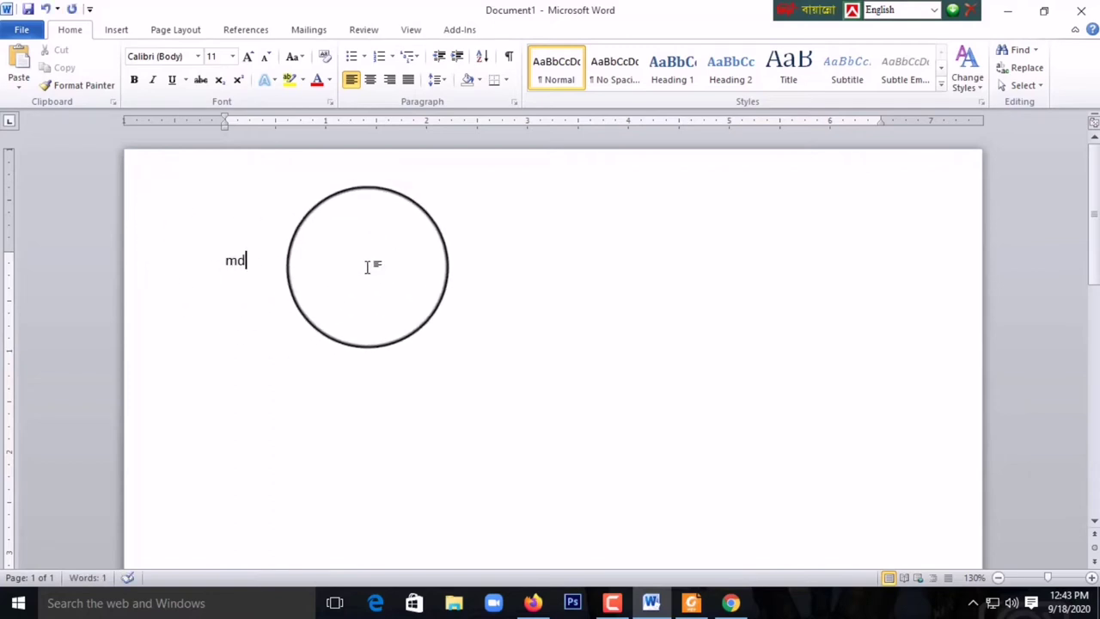
drag(365, 265, 184, 275)
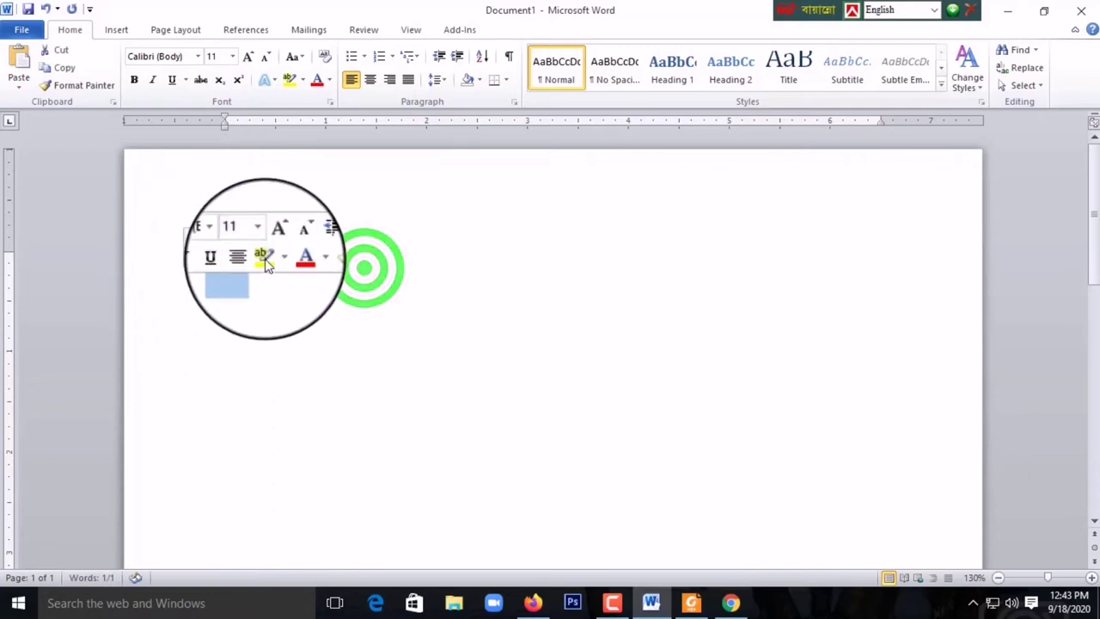
click(267, 258)
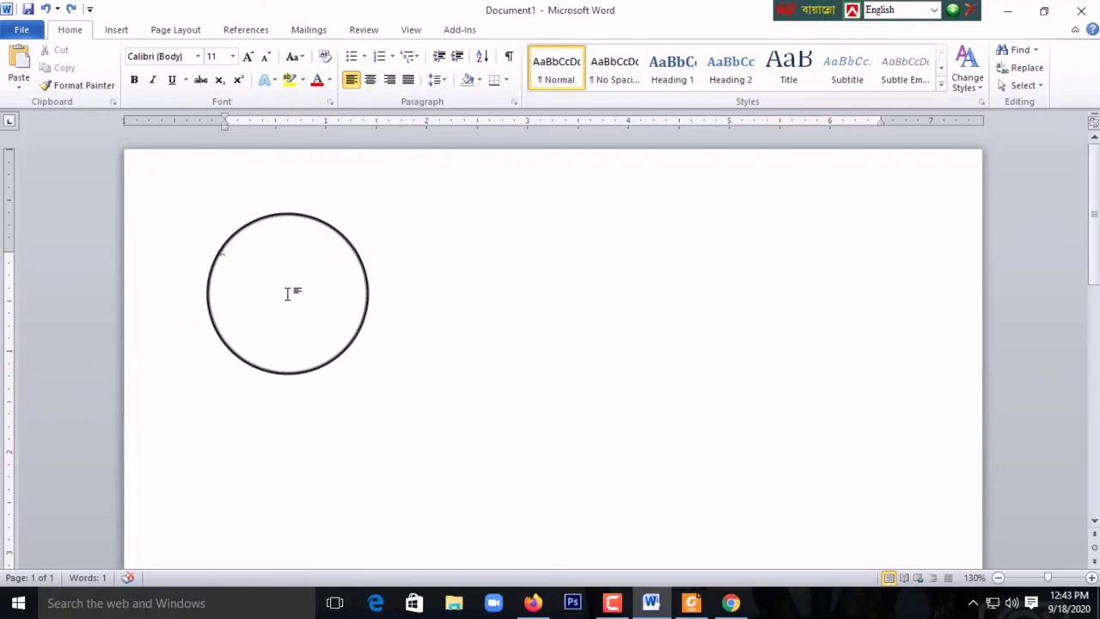
- Apply a highlight colour to md, then go to the File tab's Save As
drag(311, 263, 207, 285)
click(319, 261)
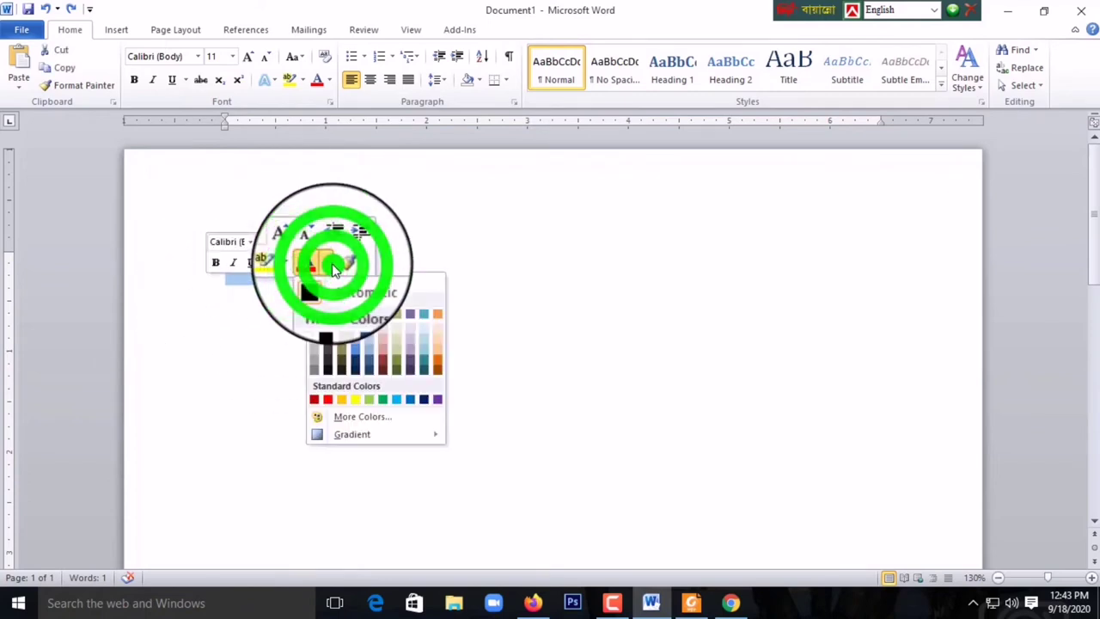
click(535, 237)
click(311, 198)
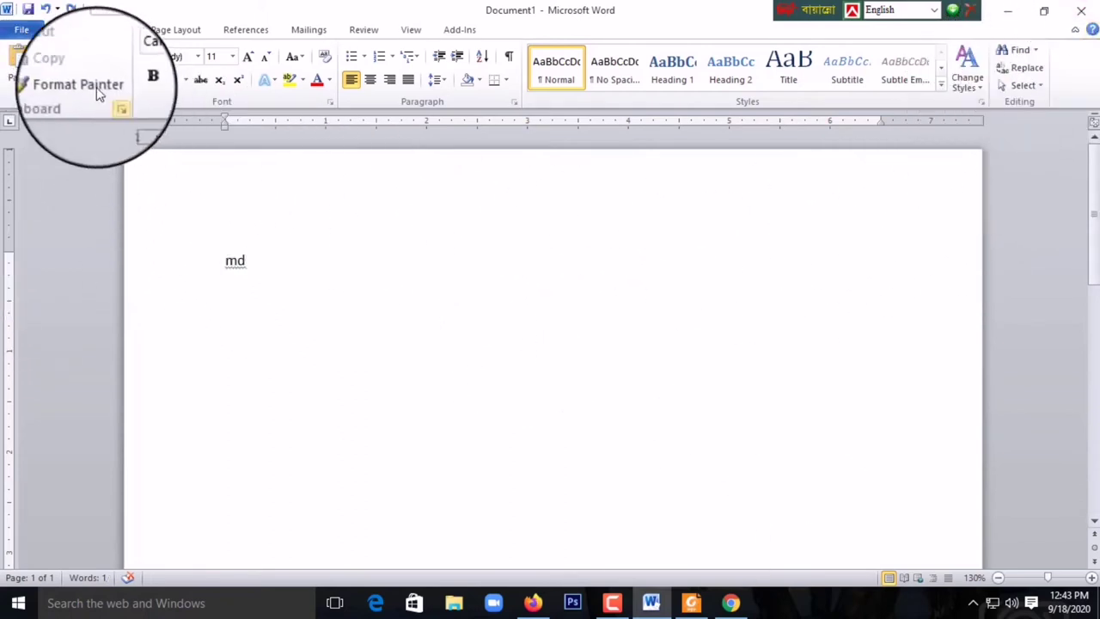
click(13, 32)
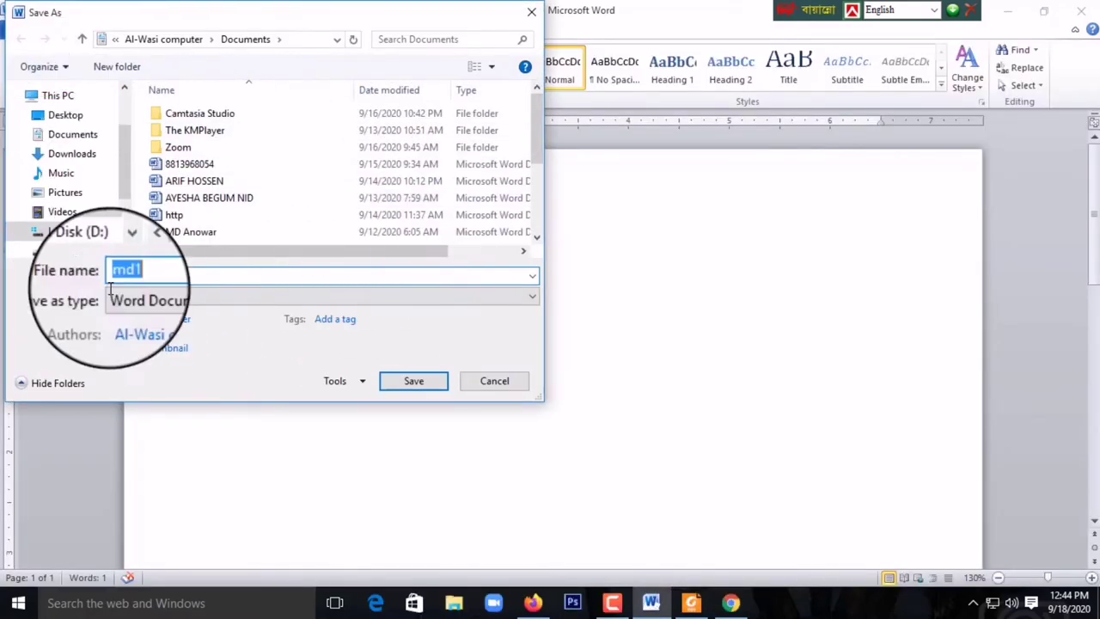
- Cancel the Save As dialog, reopen it with Ctrl+S and cancel again, leaving md unsaved
click(154, 277)
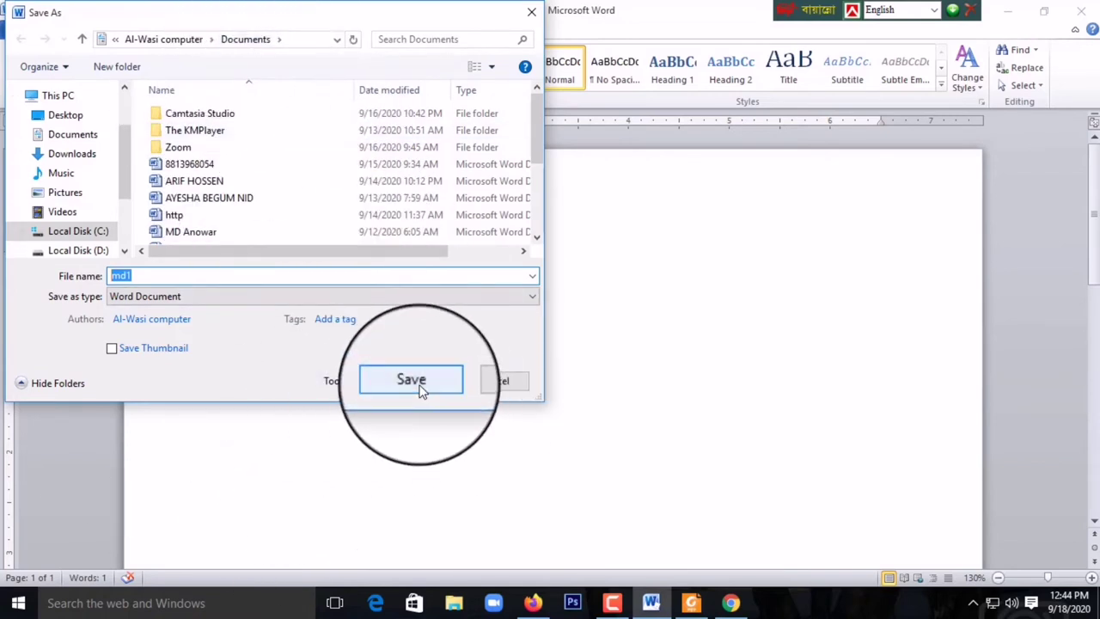
click(505, 383)
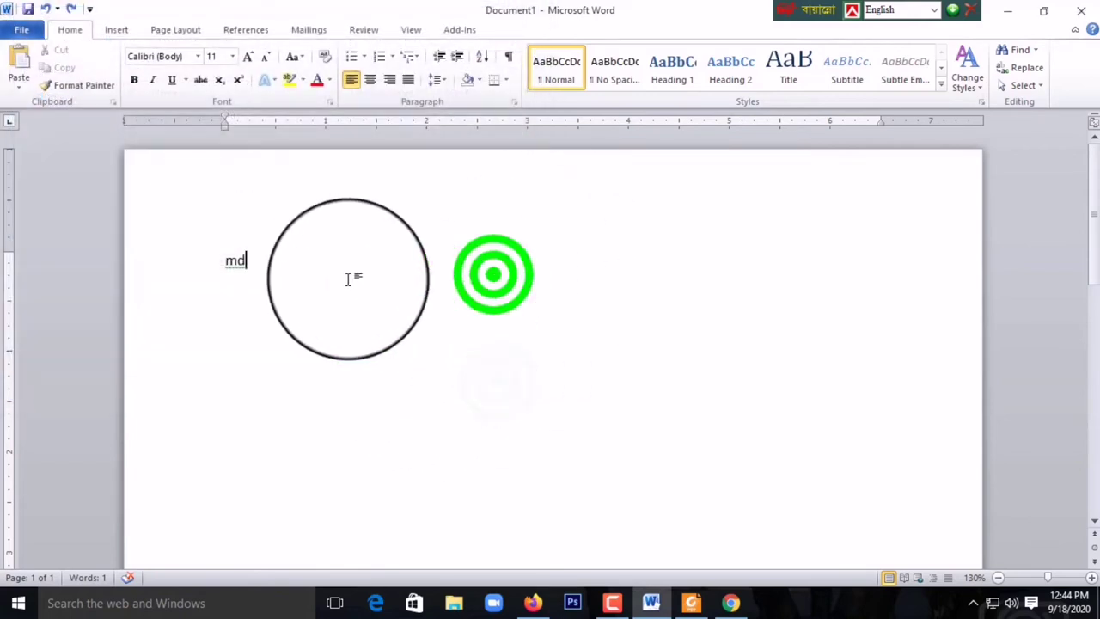
click(297, 288)
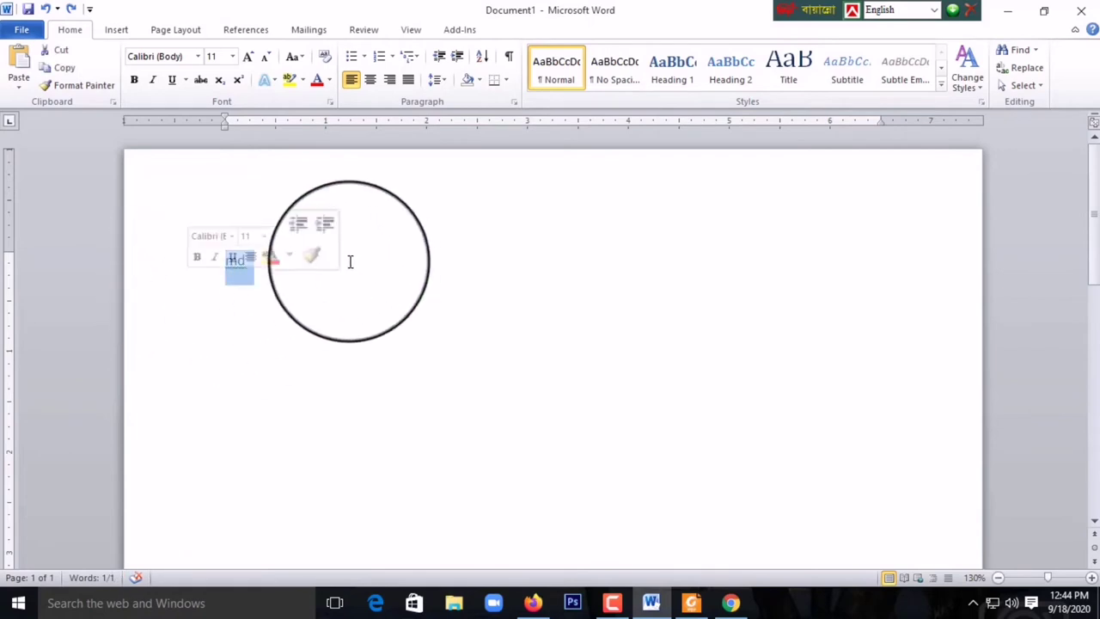
click(327, 290)
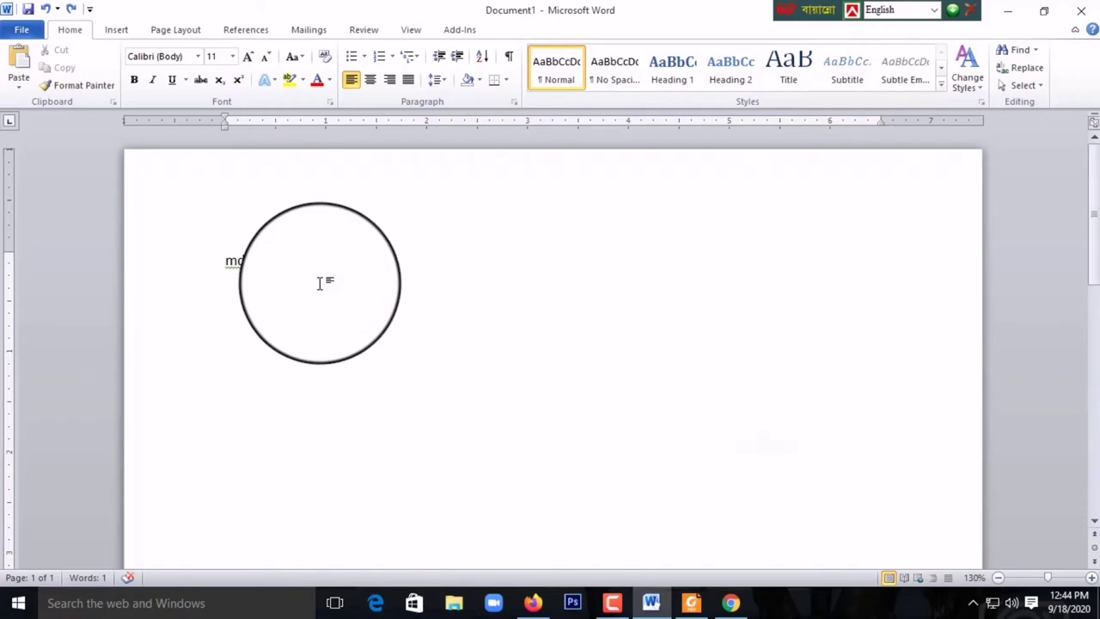
key(ctrl+s)
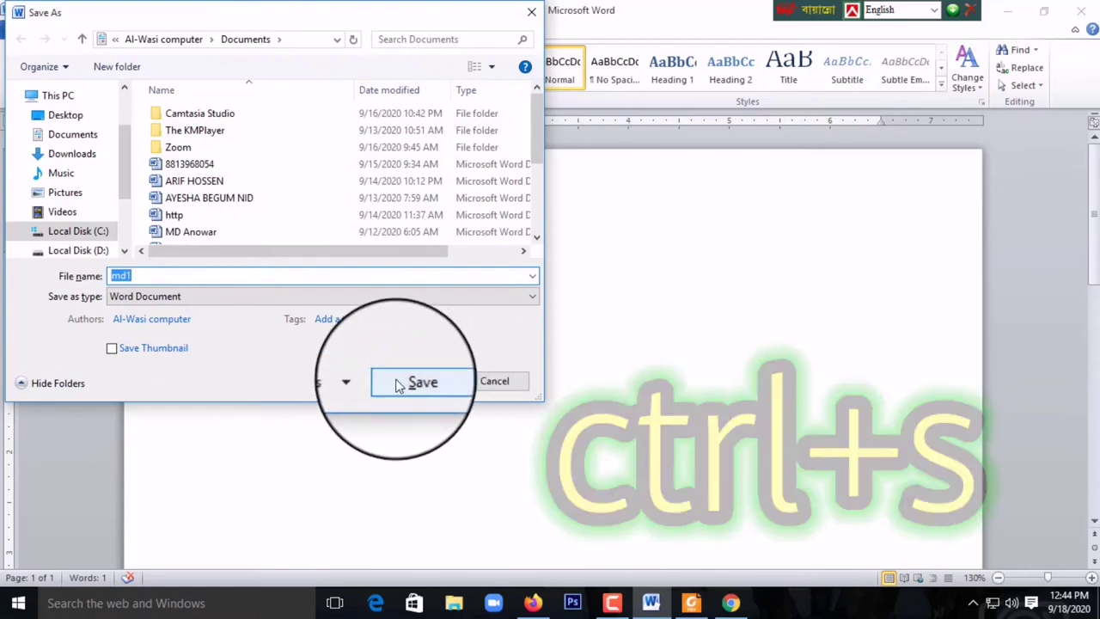
click(518, 389)
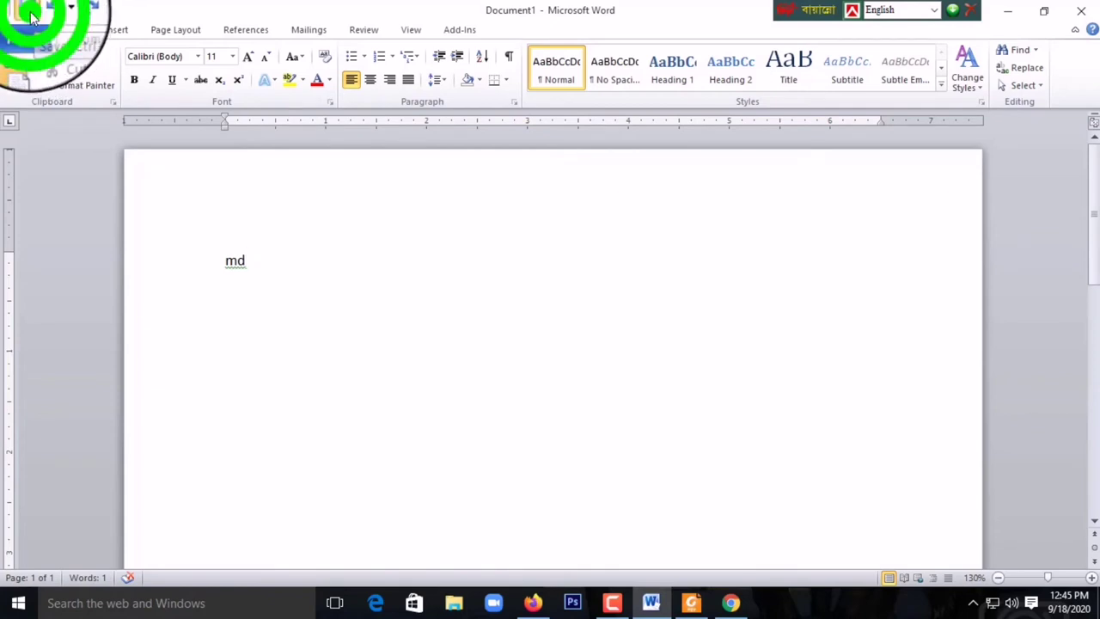
- Cancel the Quick Access Save, then switch from Word to the New book 2019.pdf guide
click(30, 14)
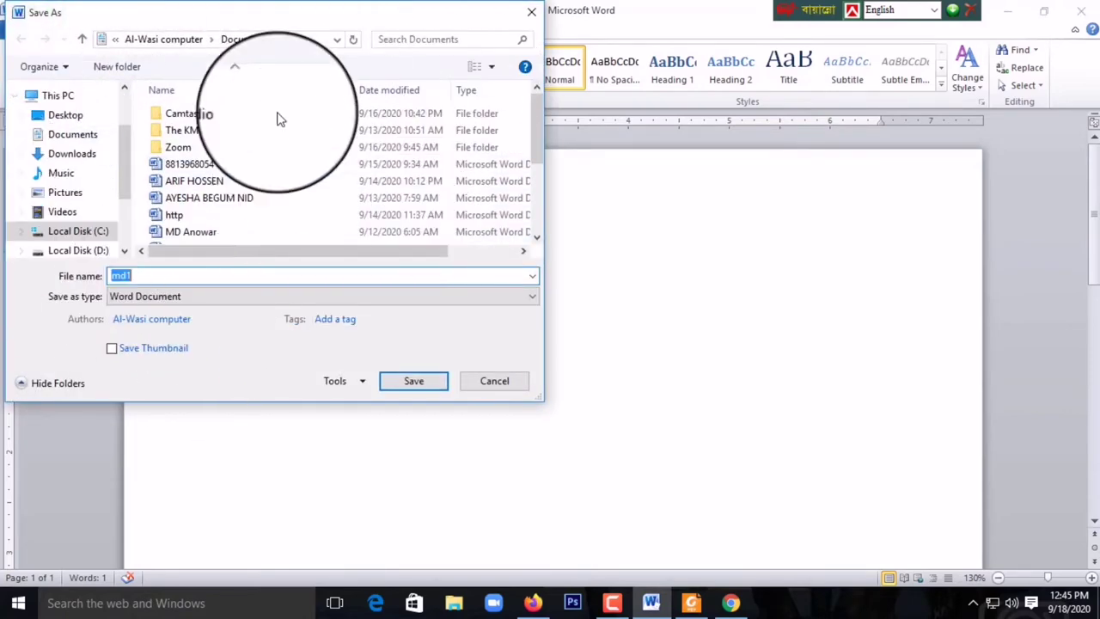
click(494, 382)
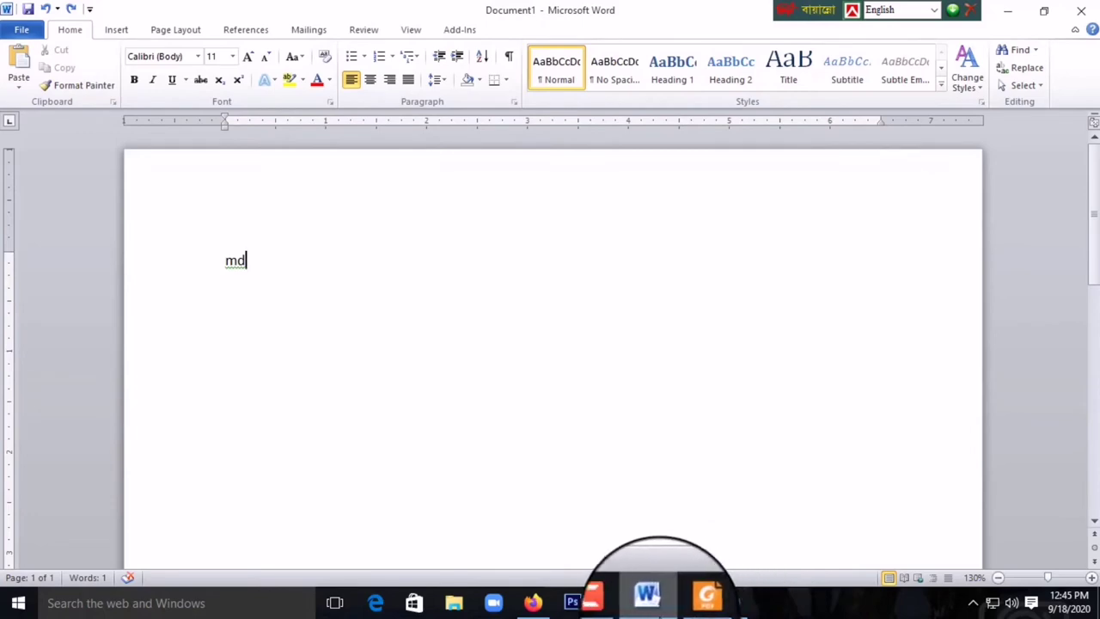
click(648, 594)
click(650, 596)
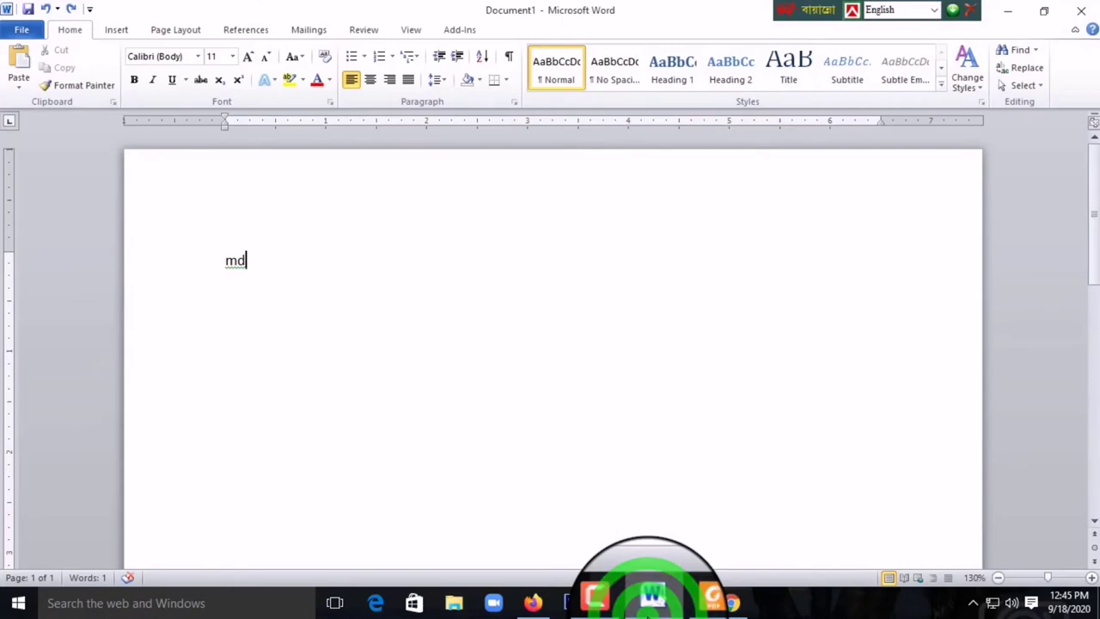
click(703, 609)
click(702, 610)
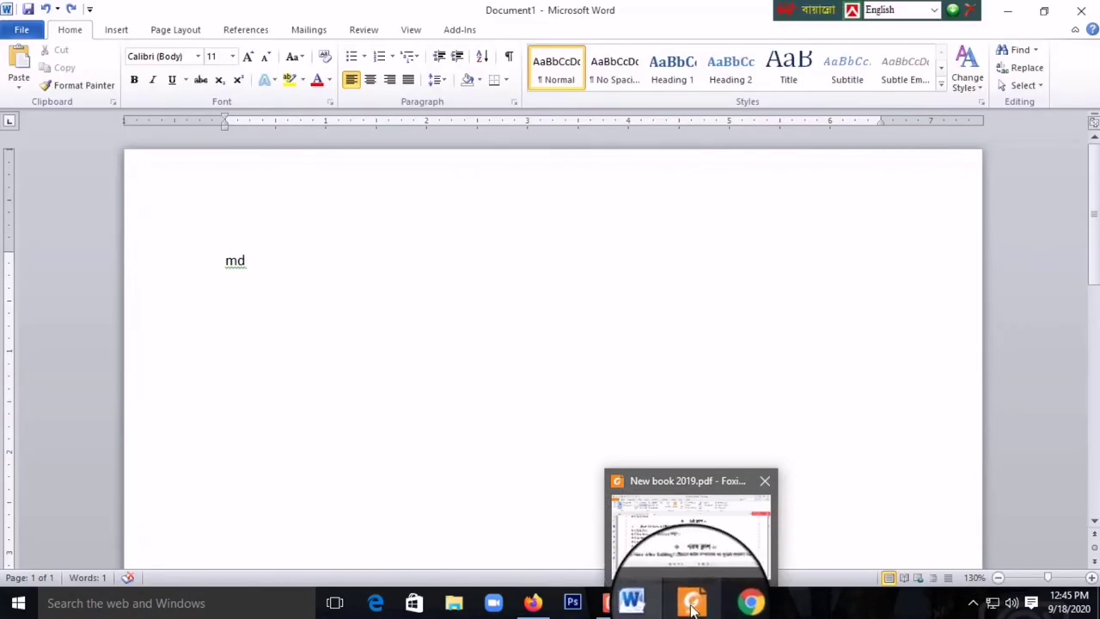
click(692, 604)
- Highlight the 'How To Open A Saving File' steps in the PDF, then minimize Word
scroll(378, 412, down, 1)
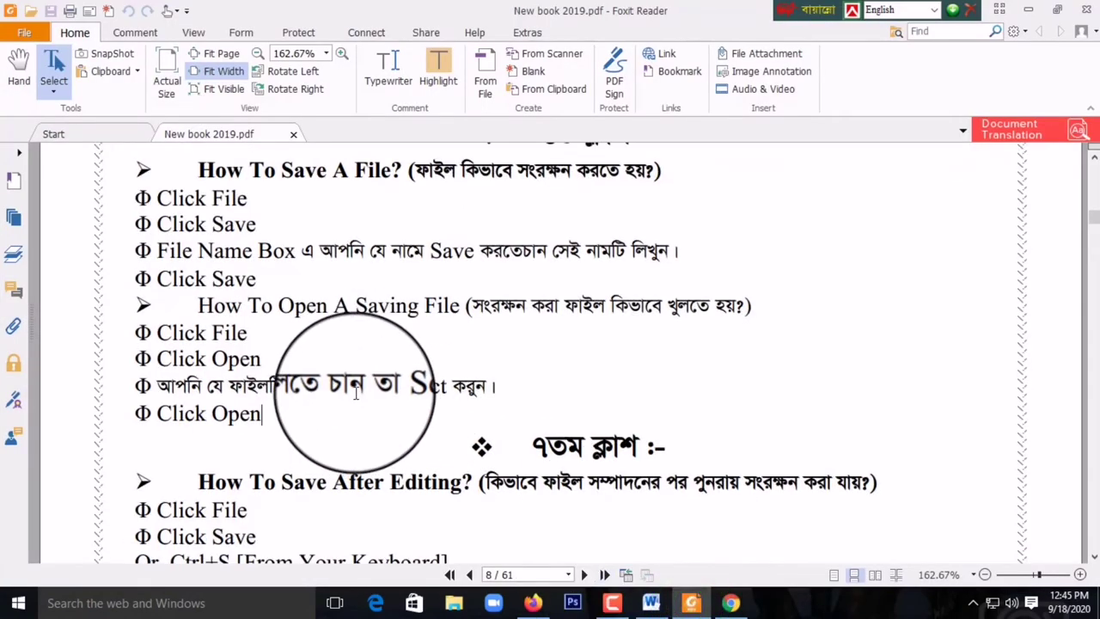
scroll(300, 404, down, 1)
drag(197, 257, 546, 368)
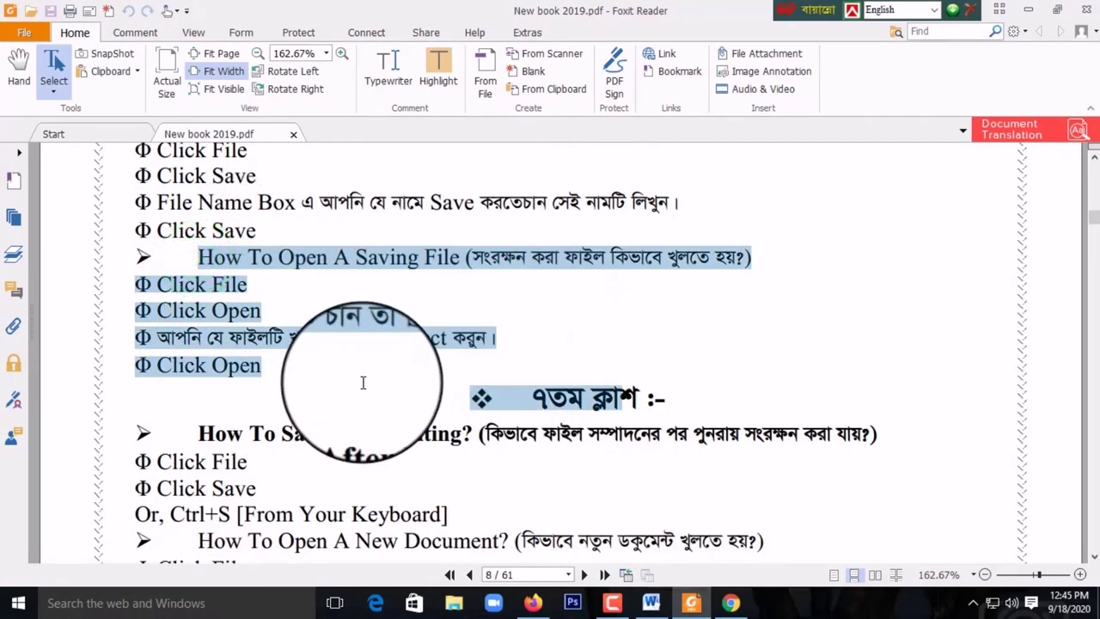
click(255, 371)
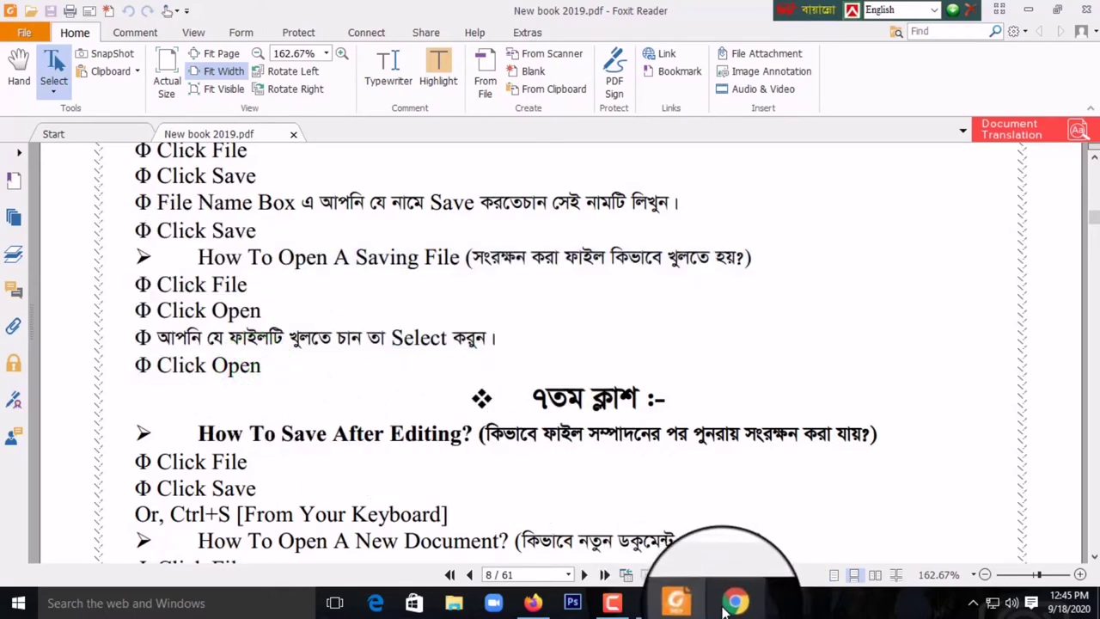
click(650, 602)
click(621, 373)
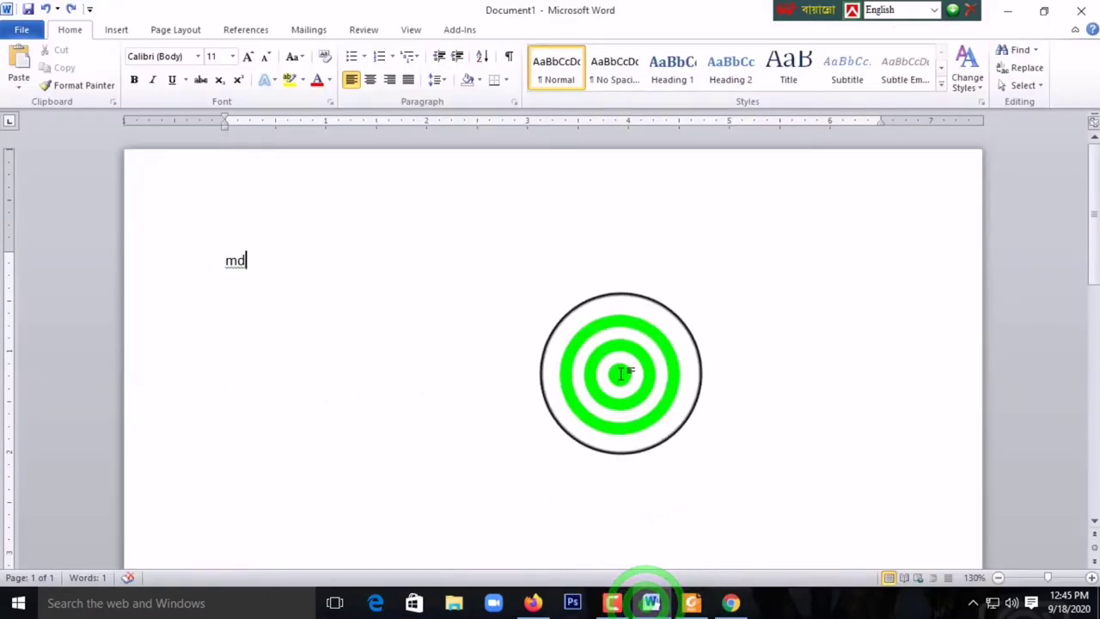
click(1007, 10)
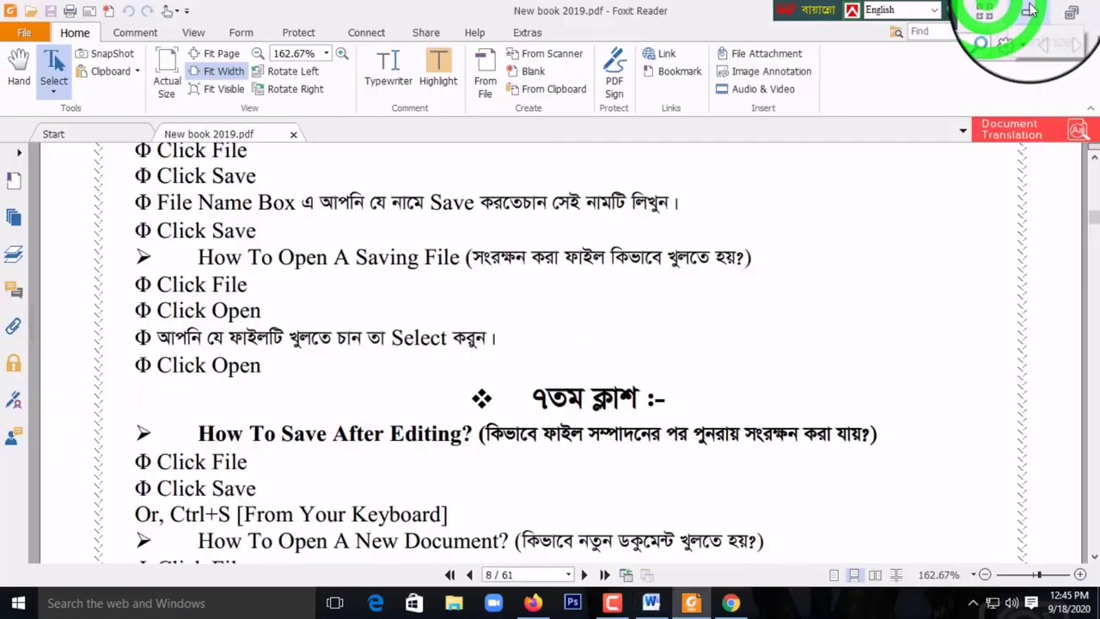
- Minimize Foxit Reader, refresh the desktop twice, and open This PC in File Explorer
click(1041, 10)
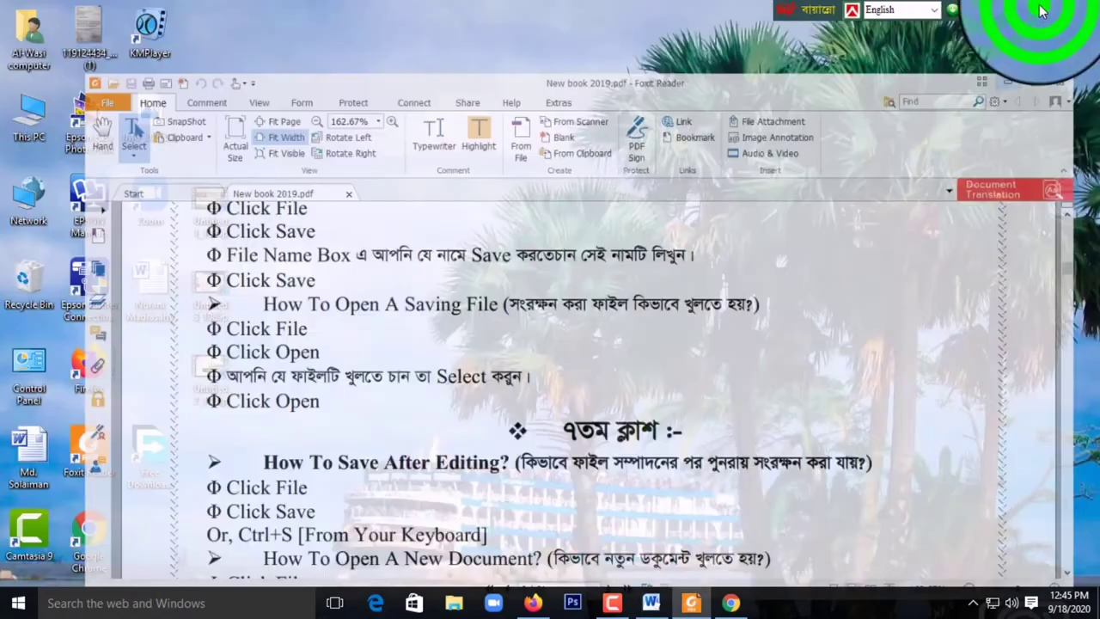
right_click(332, 149)
click(419, 195)
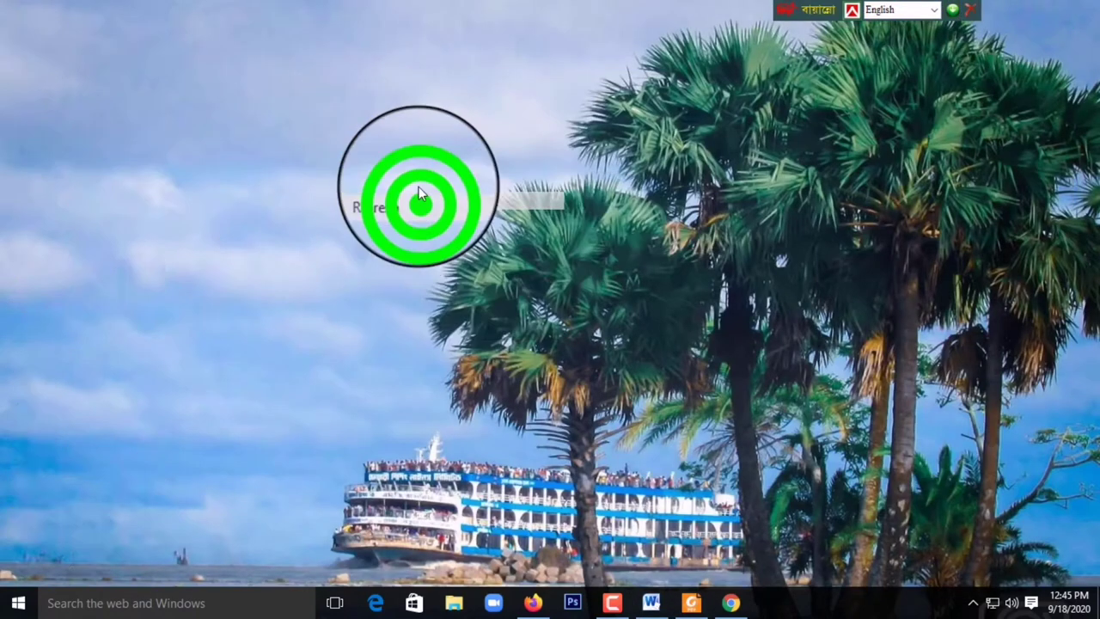
right_click(418, 189)
click(458, 230)
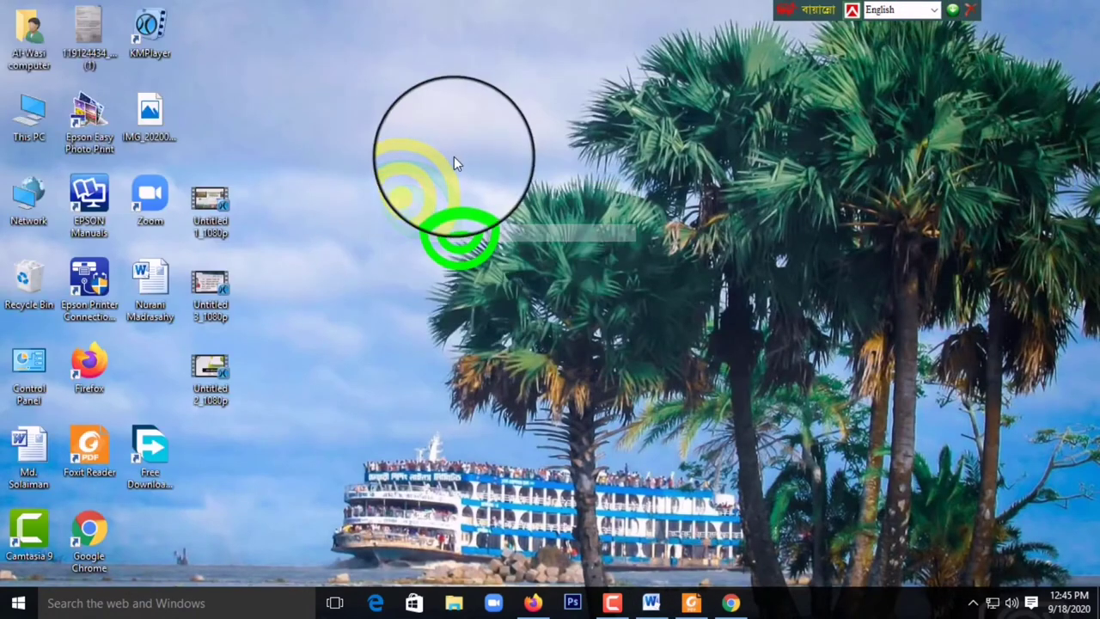
double_click(21, 116)
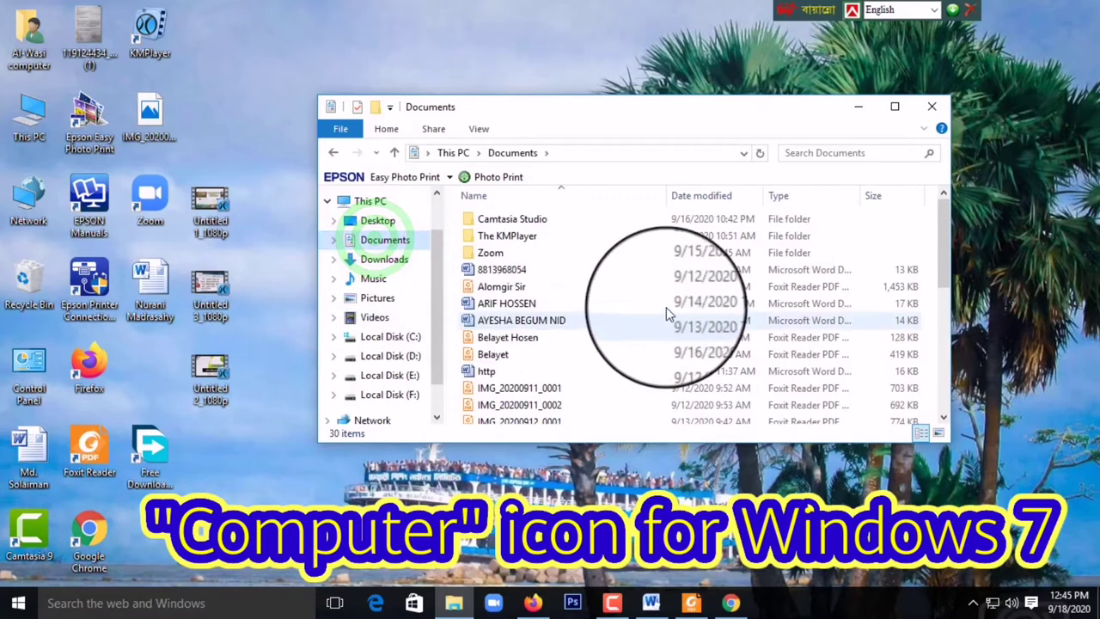
- Open md. sahan 2020 from Documents in maximized Word, then close Word and the folder
scroll(659, 366, down, 3)
scroll(659, 367, down, 2)
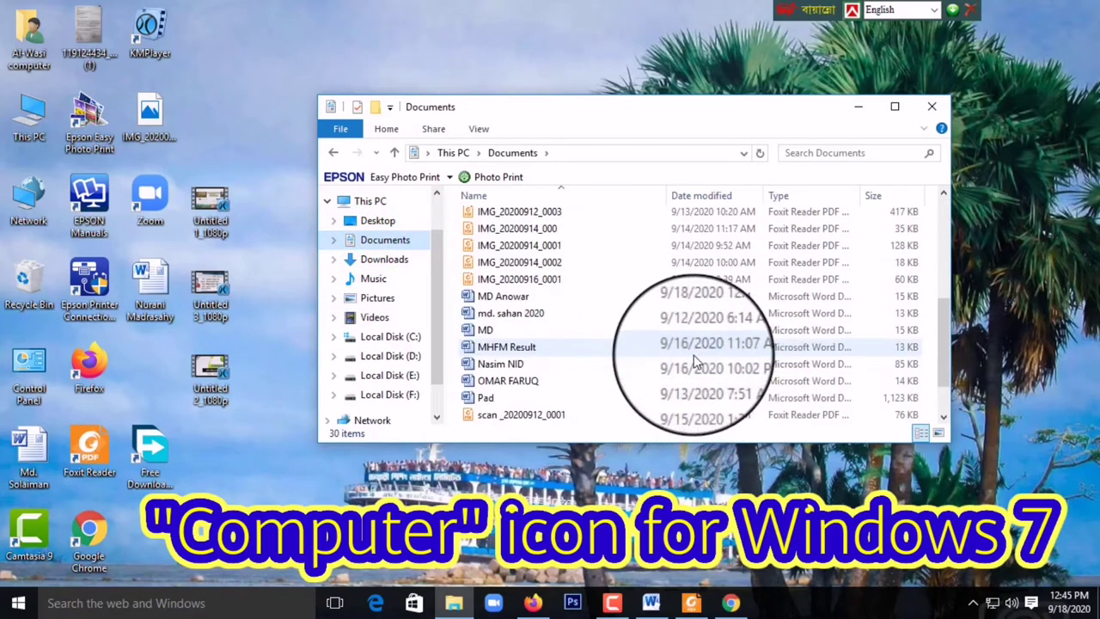
scroll(606, 369, down, 1)
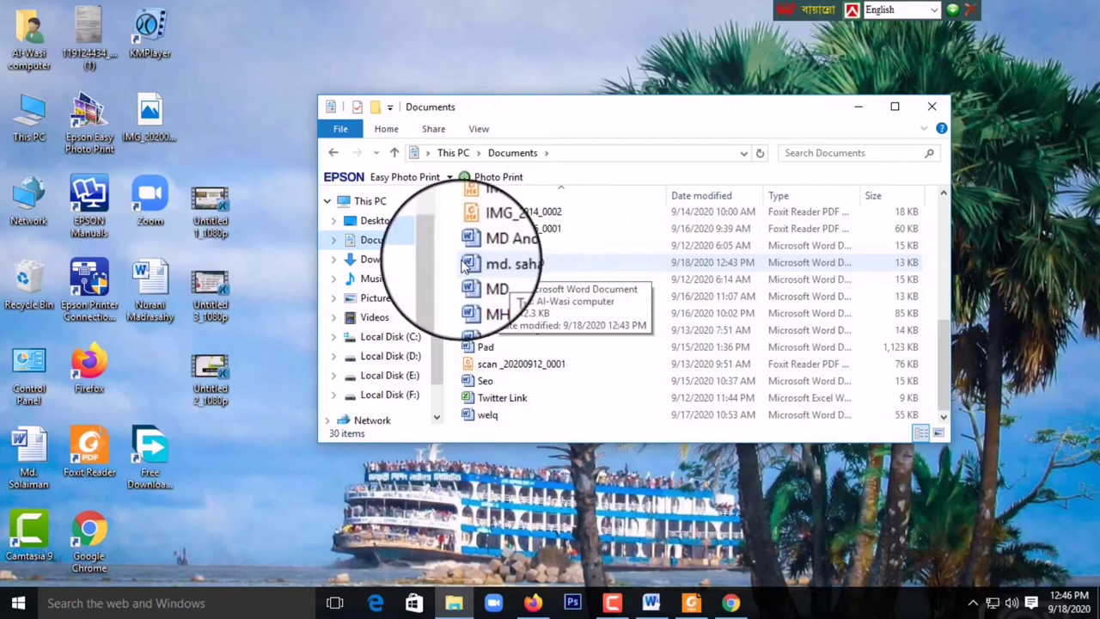
double_click(551, 267)
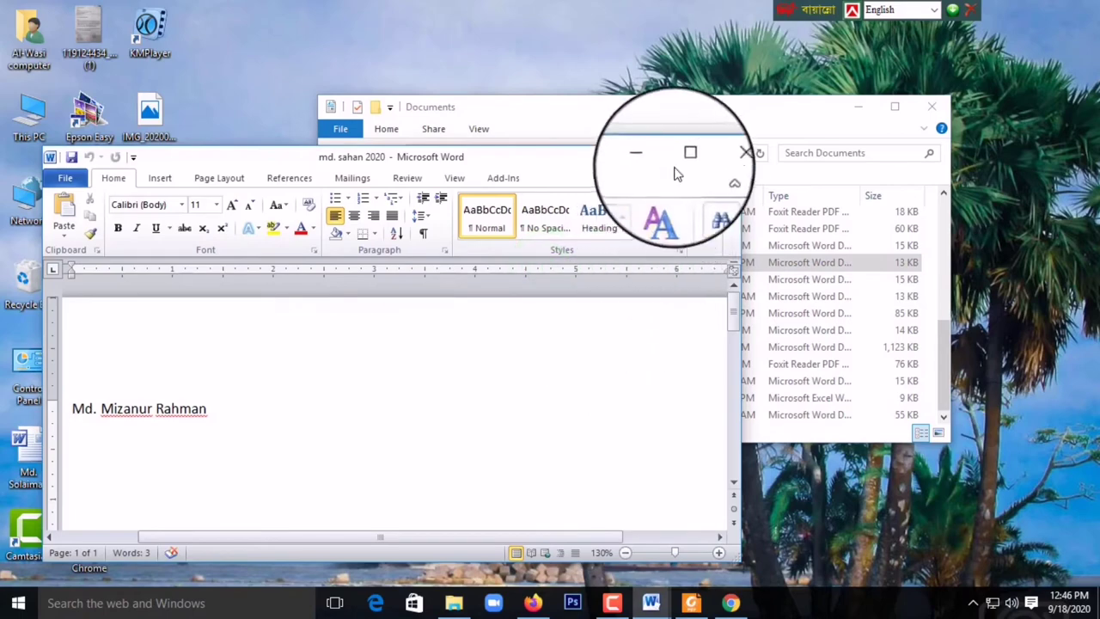
click(679, 163)
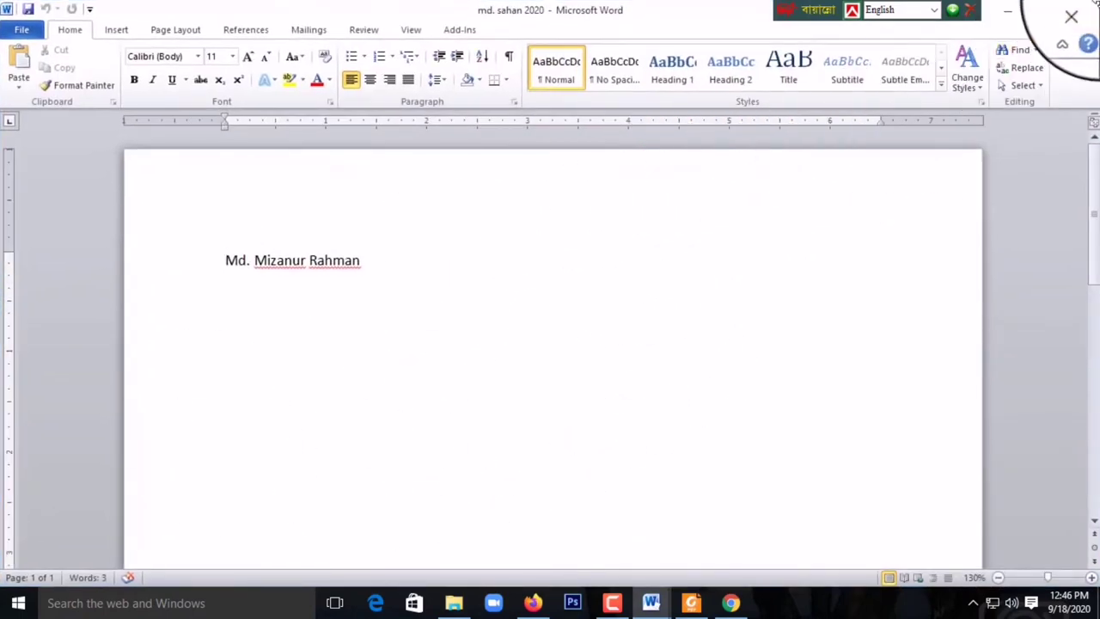
click(1088, 7)
click(938, 103)
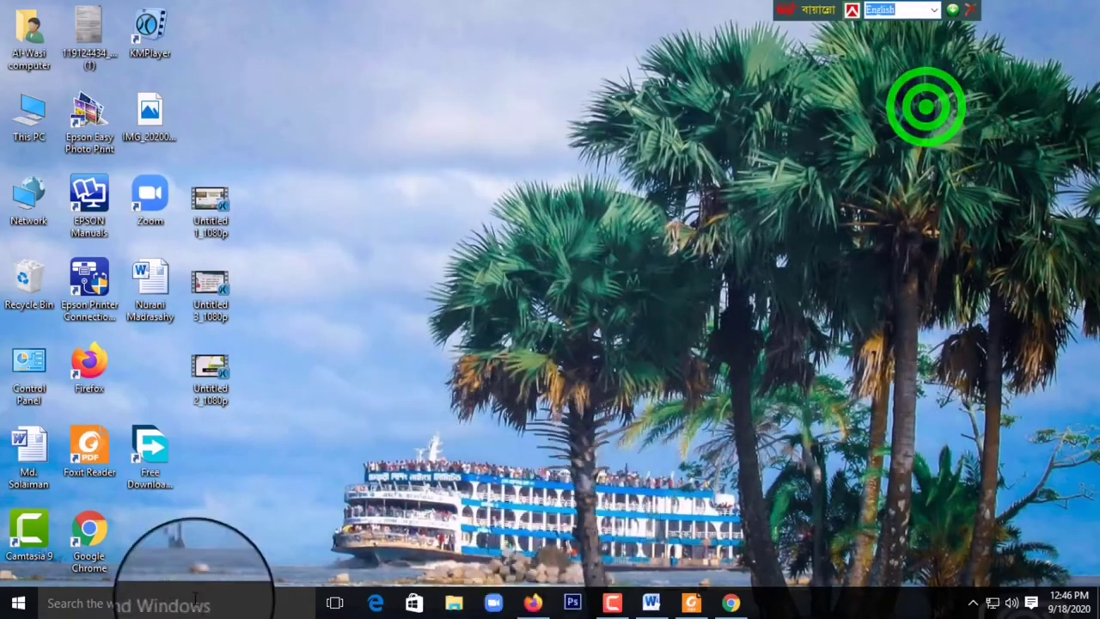
- Reopen md. sahan 2020 from Word 2010's Start-menu recent list, then close it
click(30, 610)
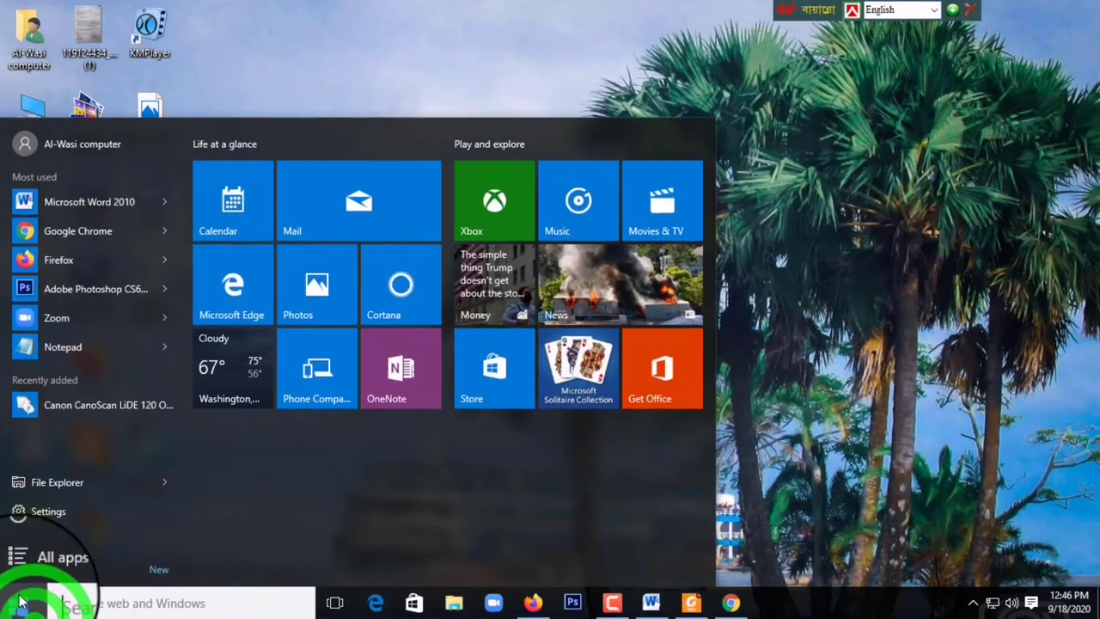
click(166, 202)
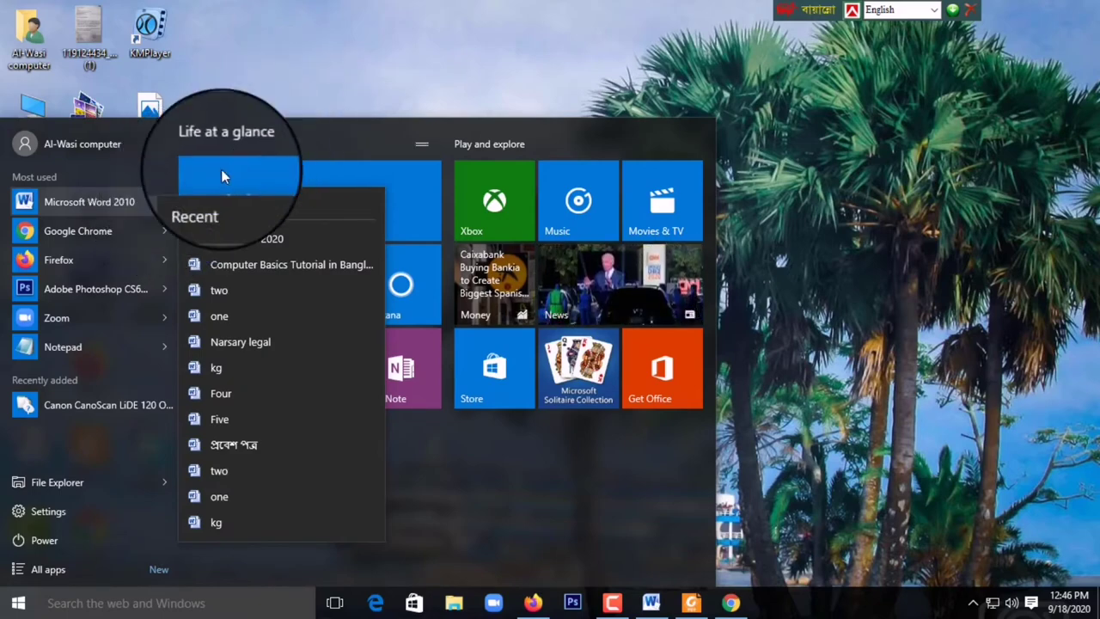
click(296, 84)
click(18, 601)
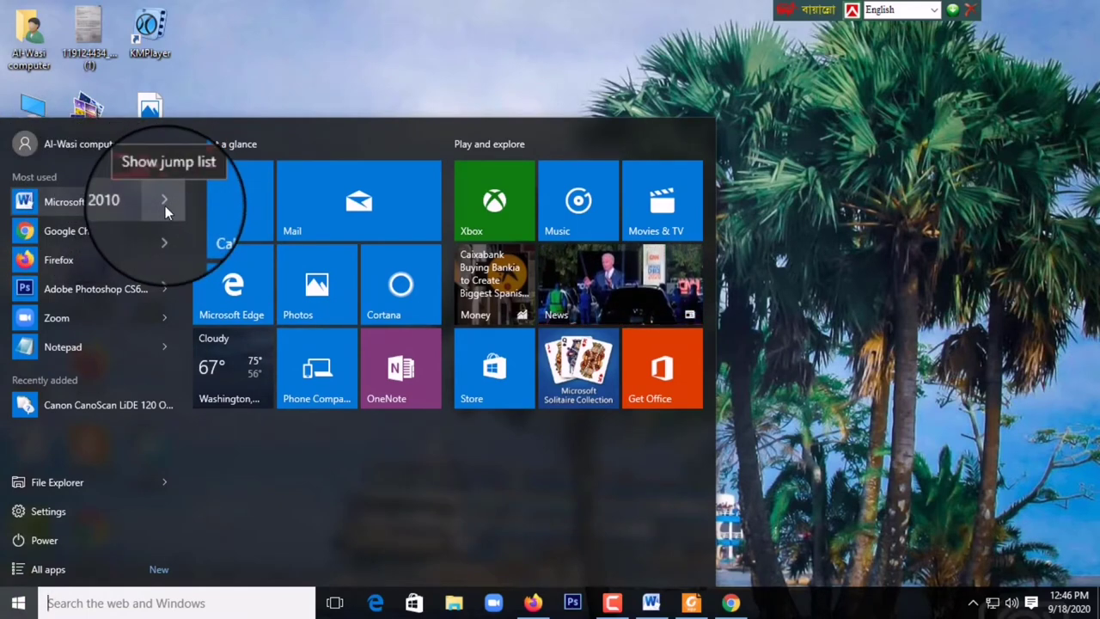
click(165, 205)
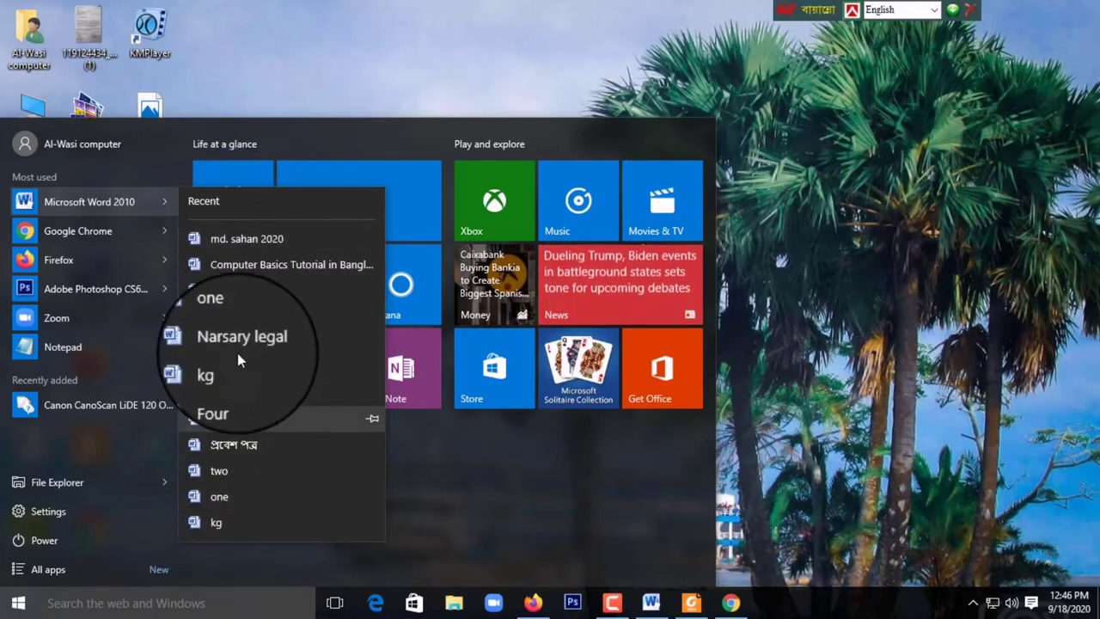
click(260, 240)
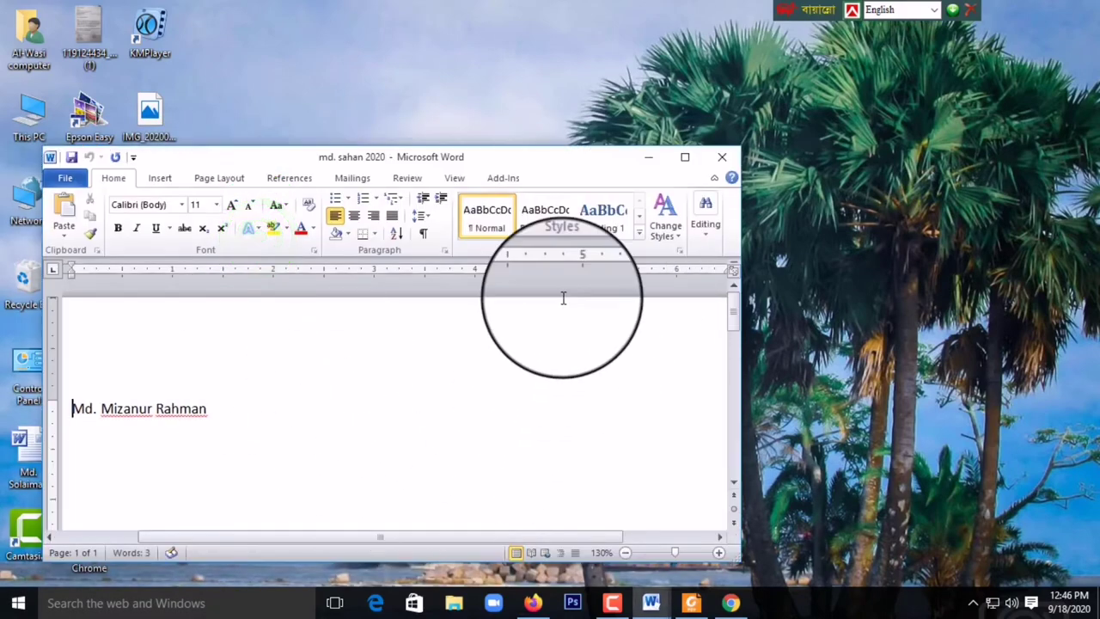
click(730, 153)
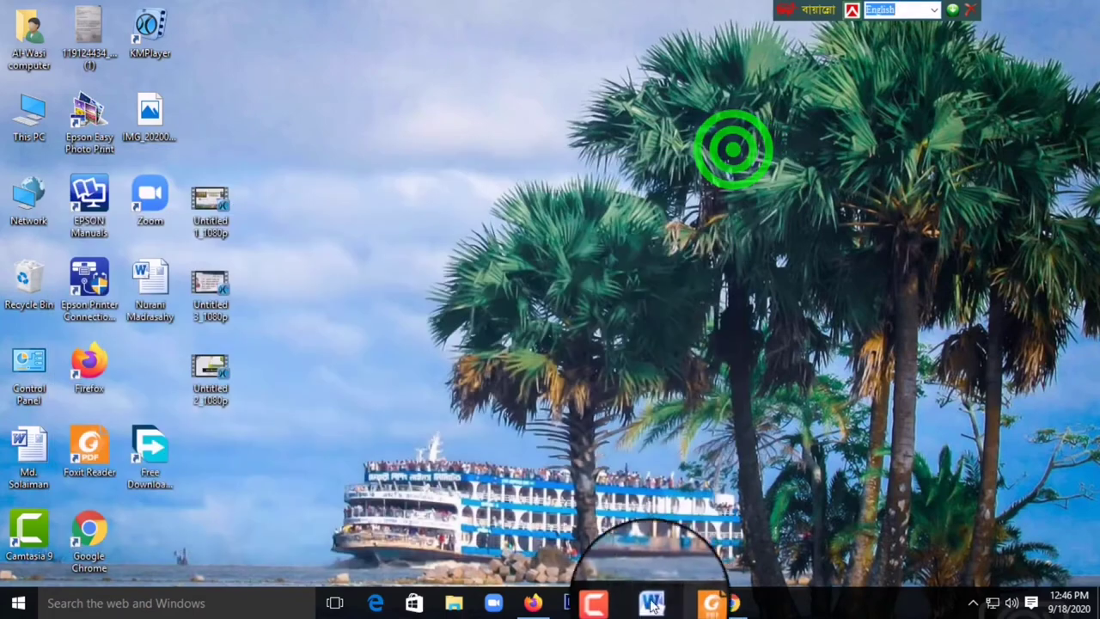
- Close the Word draft without saving, relaunch Word, and show the File tab's Recent Documents
click(662, 608)
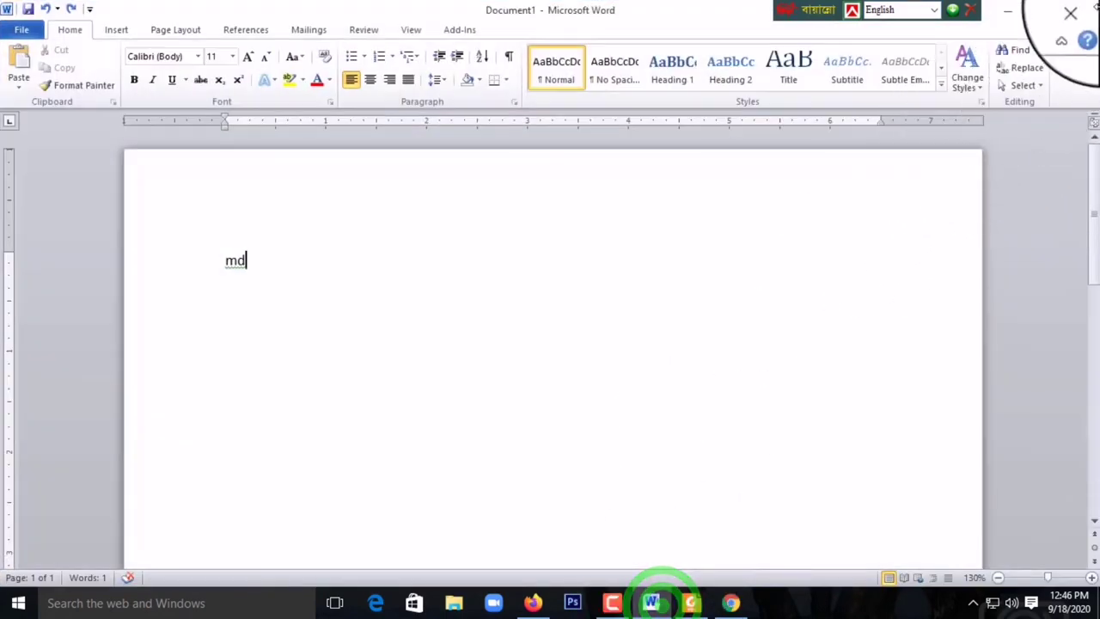
click(1090, 8)
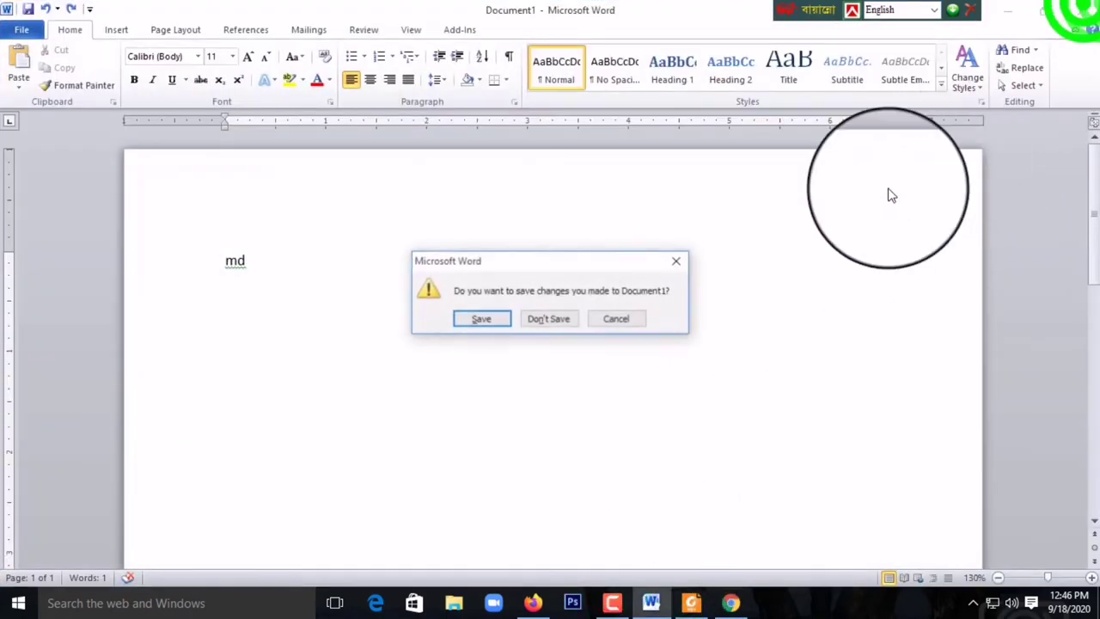
click(529, 315)
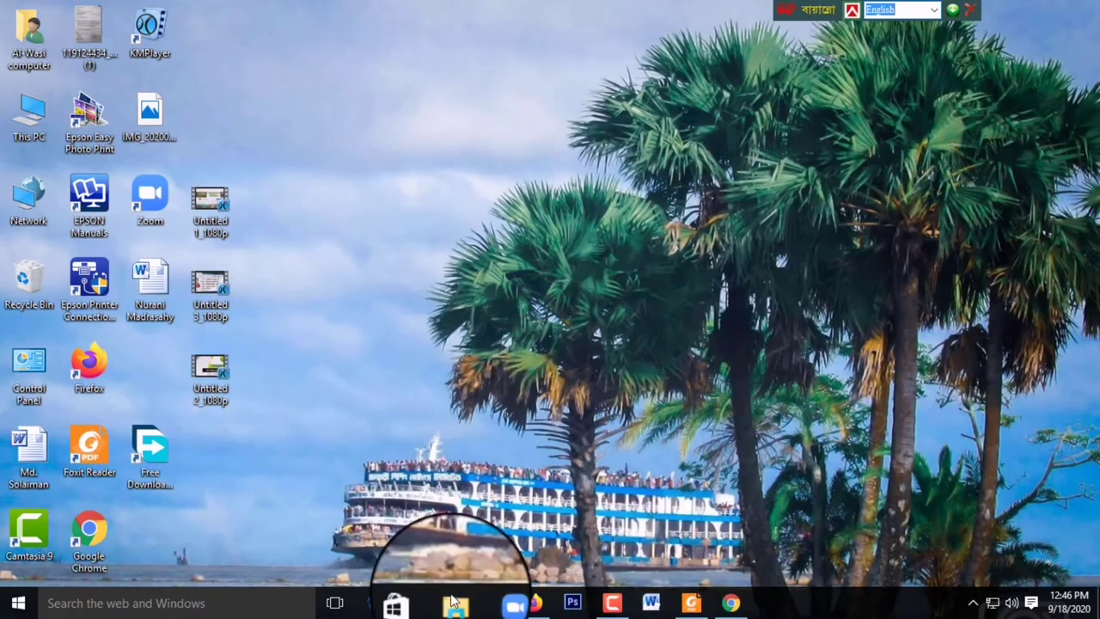
click(651, 602)
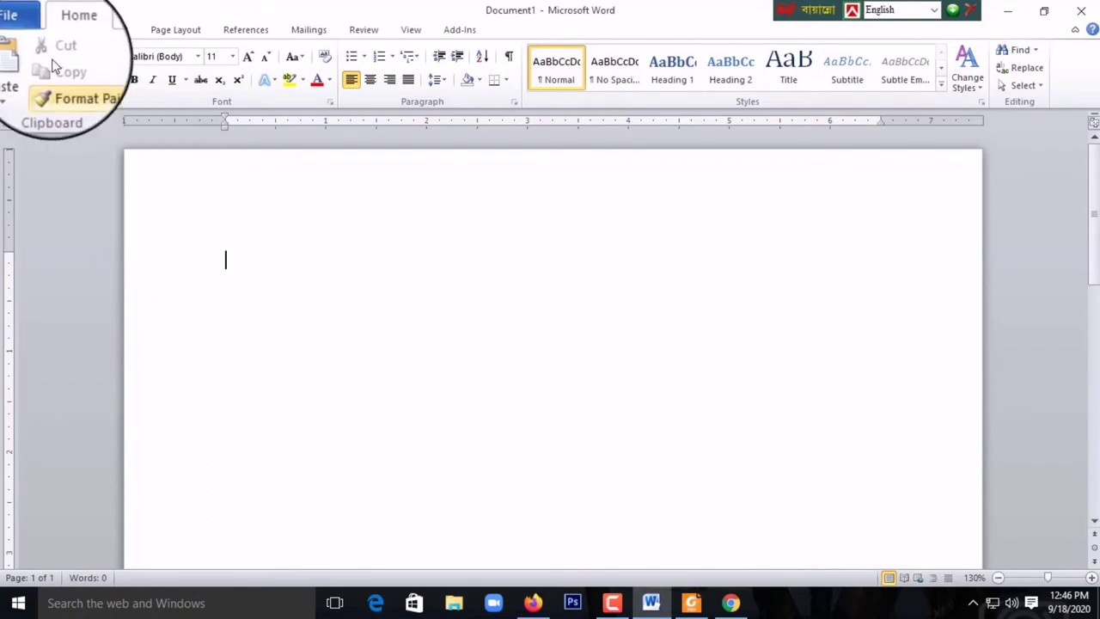
click(25, 32)
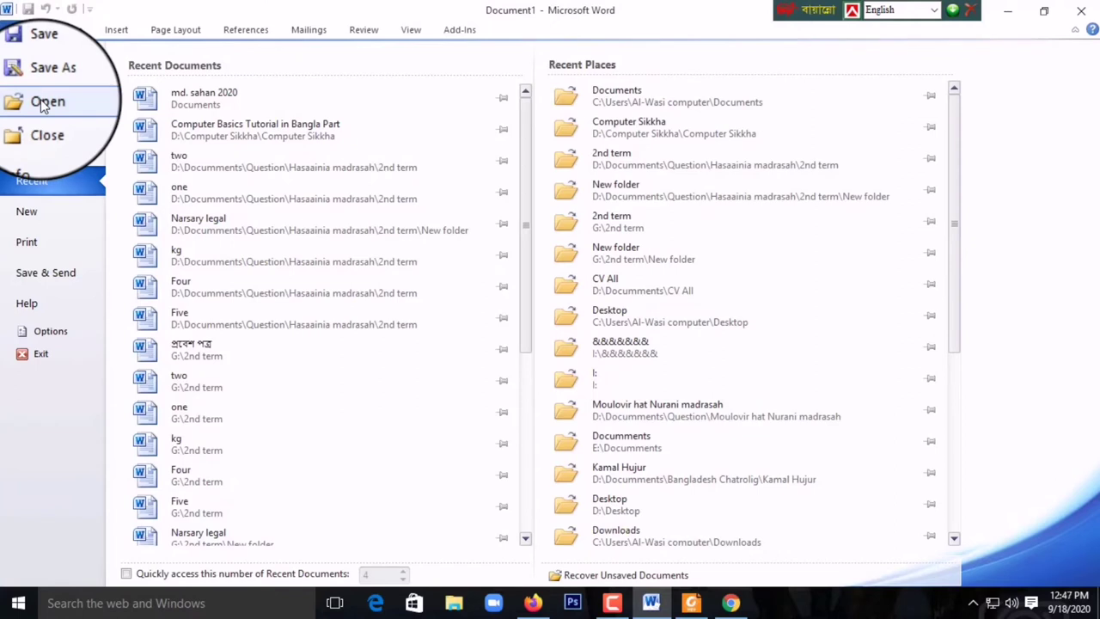
- Look through the Recent Documents list, then bring up the Open dialog
scroll(240, 425, down, 3)
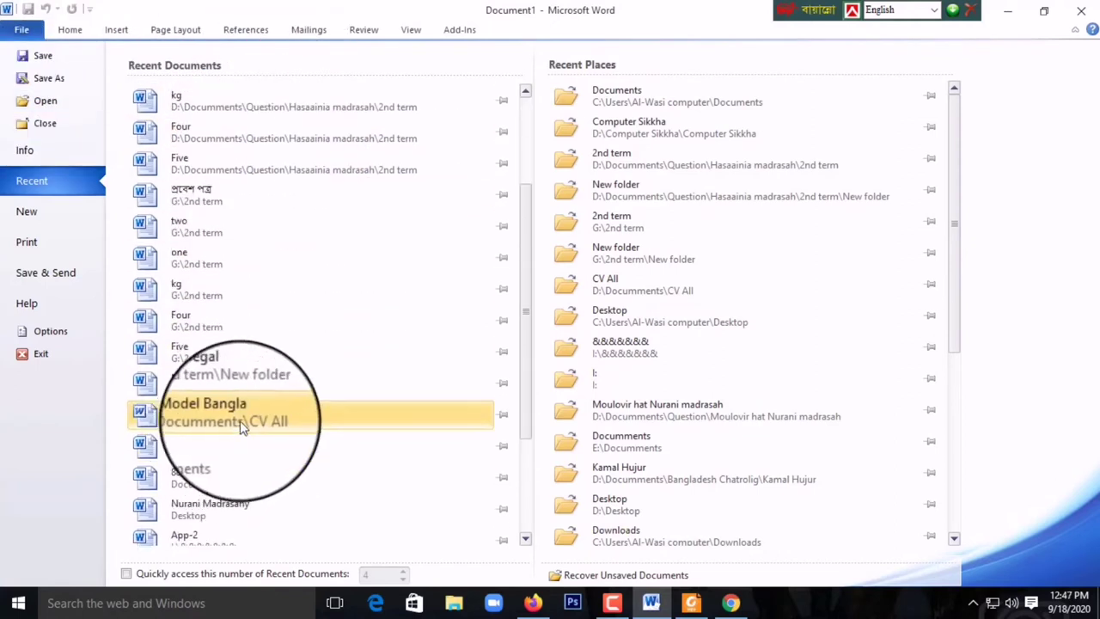
scroll(258, 387, down, 3)
scroll(263, 373, up, 4)
scroll(263, 373, up, 2)
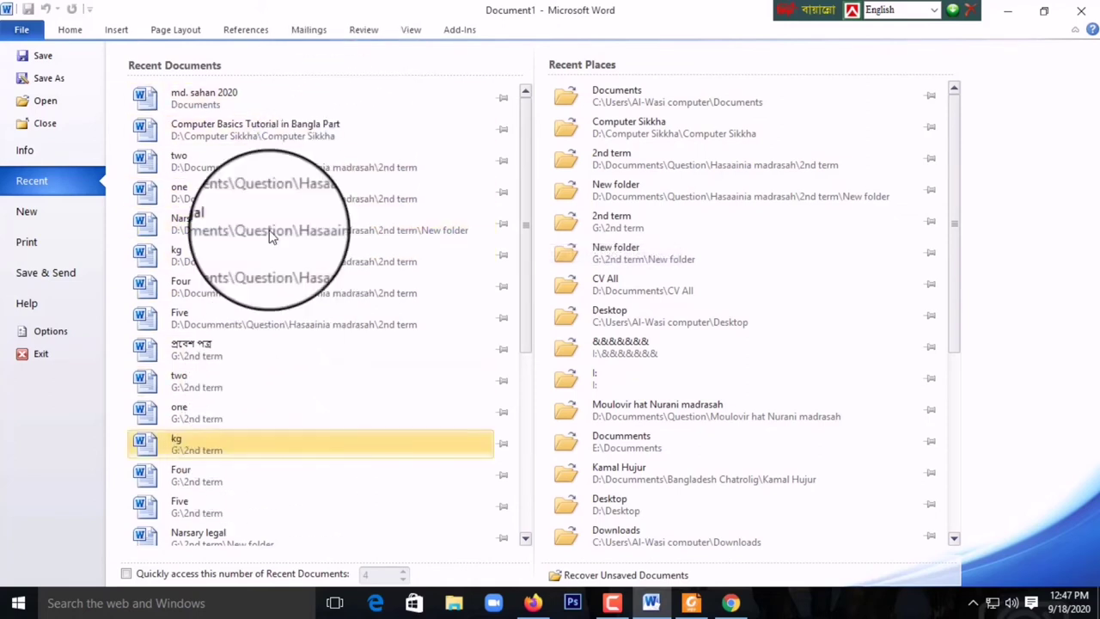
click(70, 105)
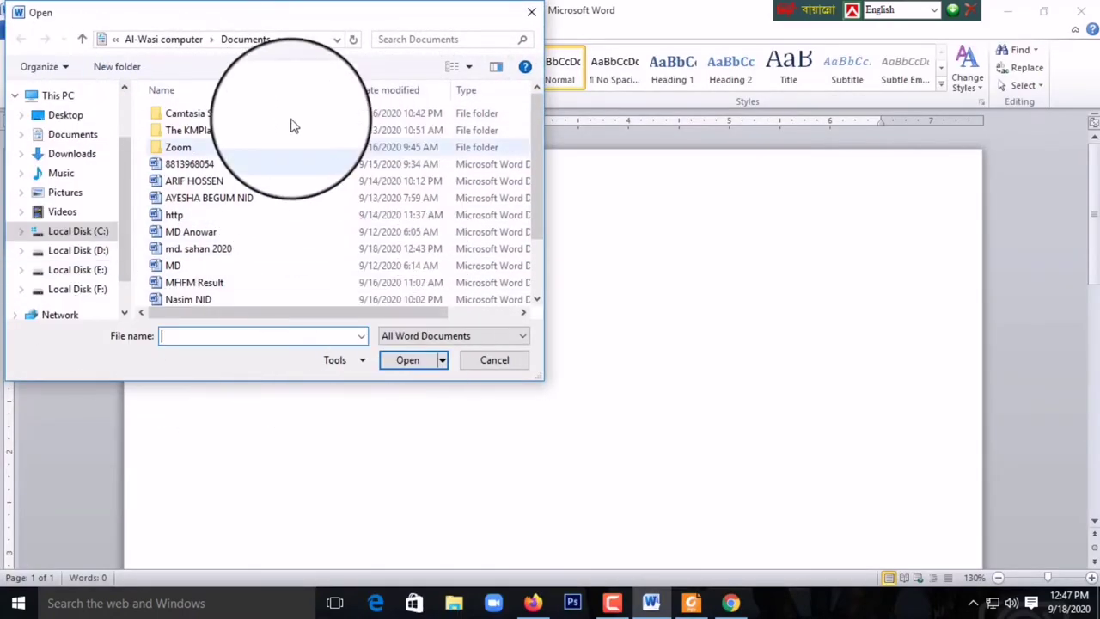
- Switch the Open dialog to the Documents folder and open md. sahan 2020
scroll(339, 230, down, 2)
scroll(316, 226, up, 2)
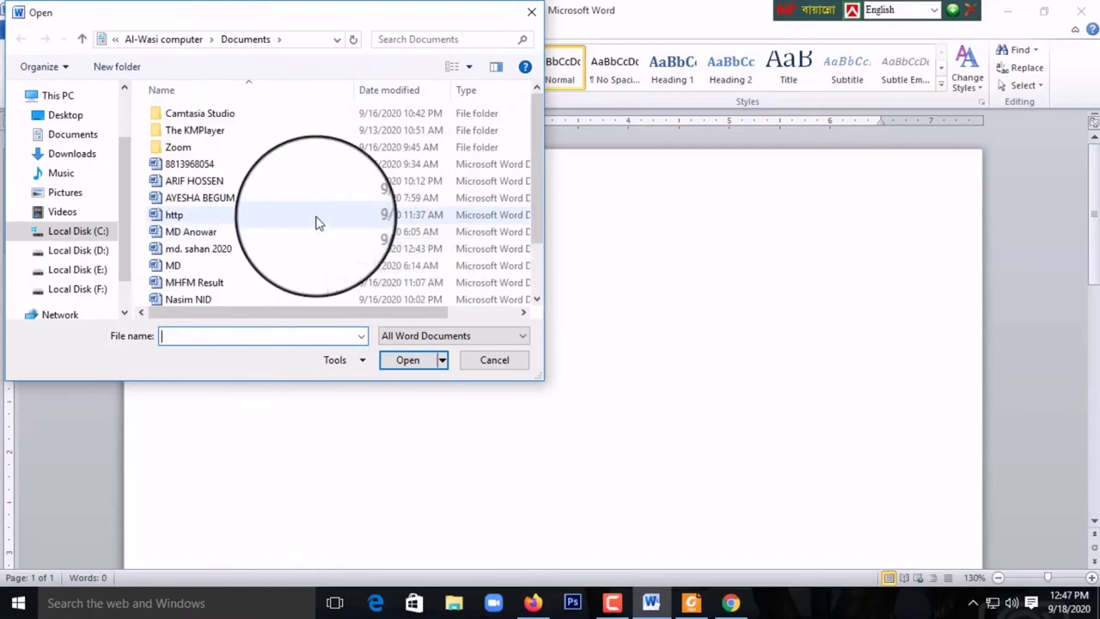
click(60, 136)
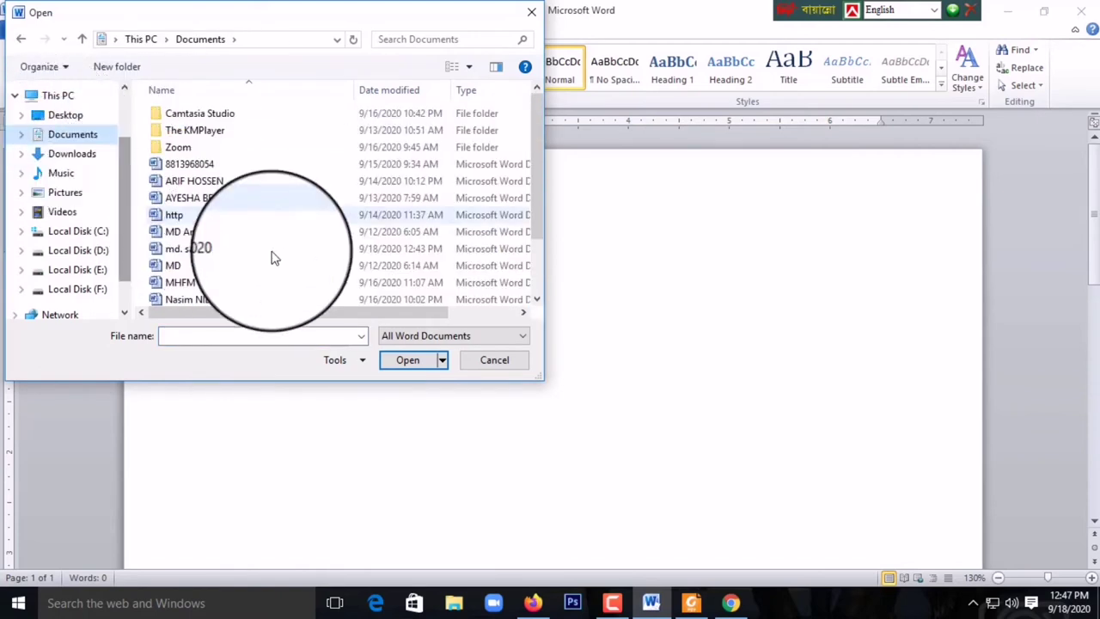
scroll(290, 262, down, 1)
scroll(288, 262, down, 1)
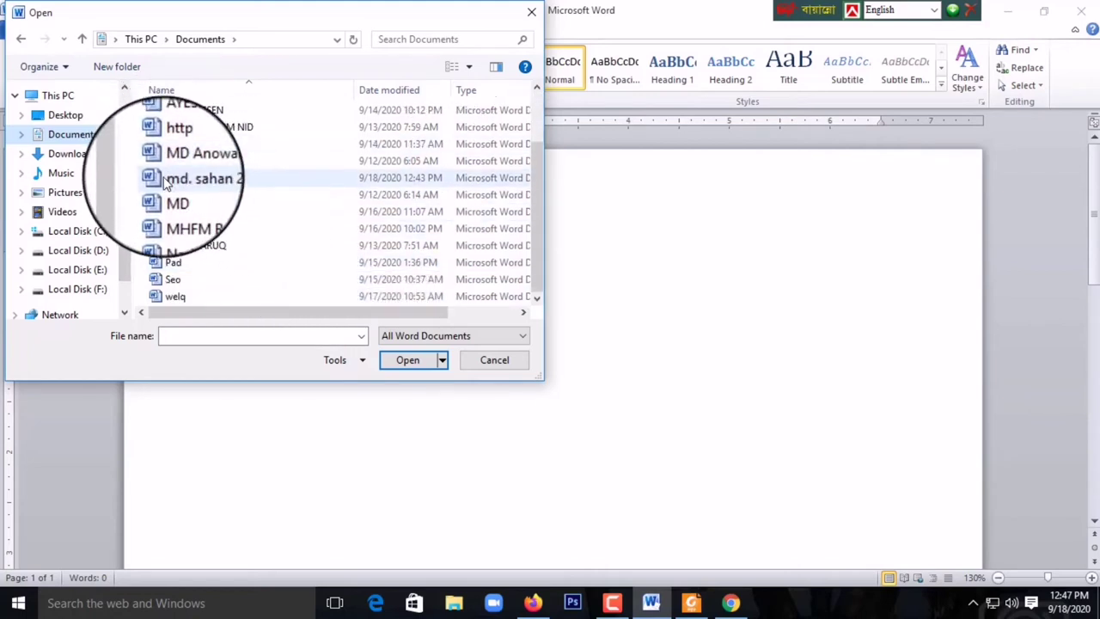
mouse_move(170, 185)
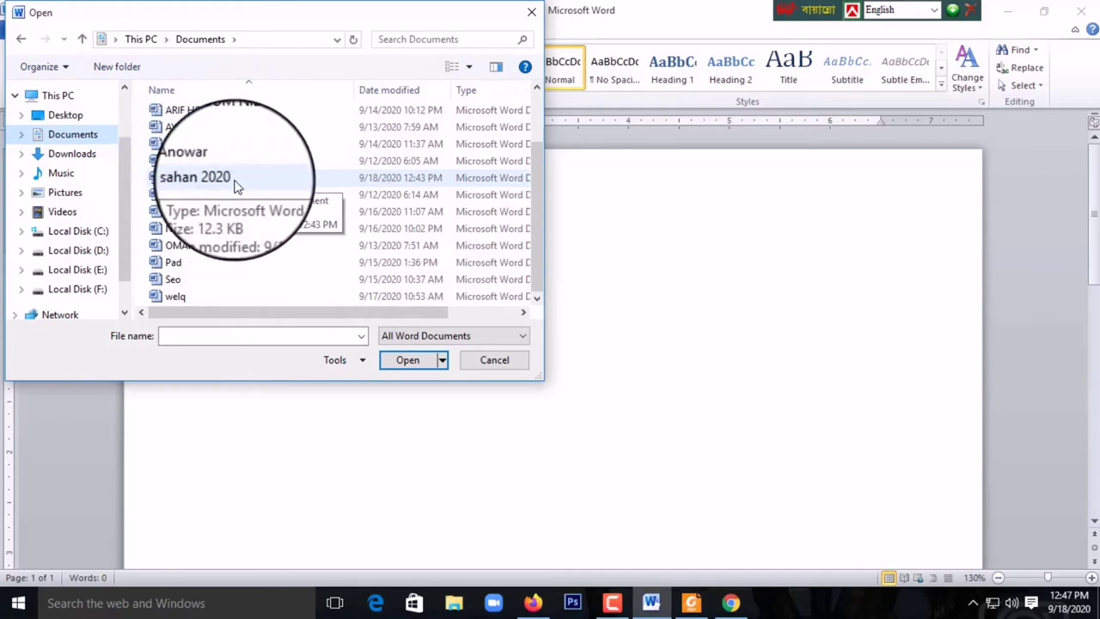
click(215, 177)
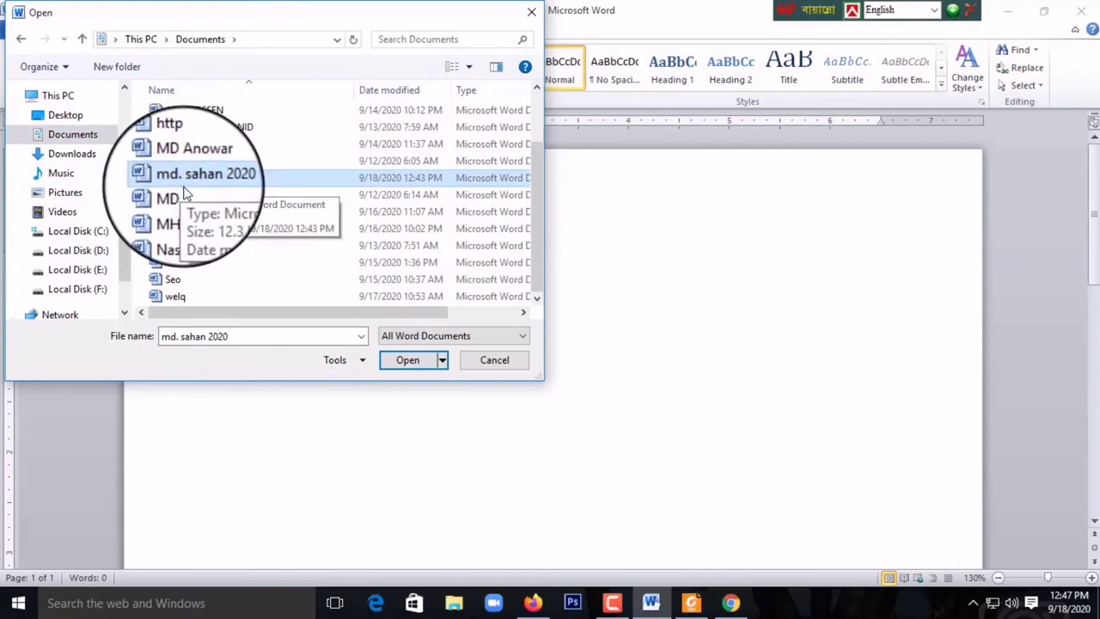
double_click(248, 178)
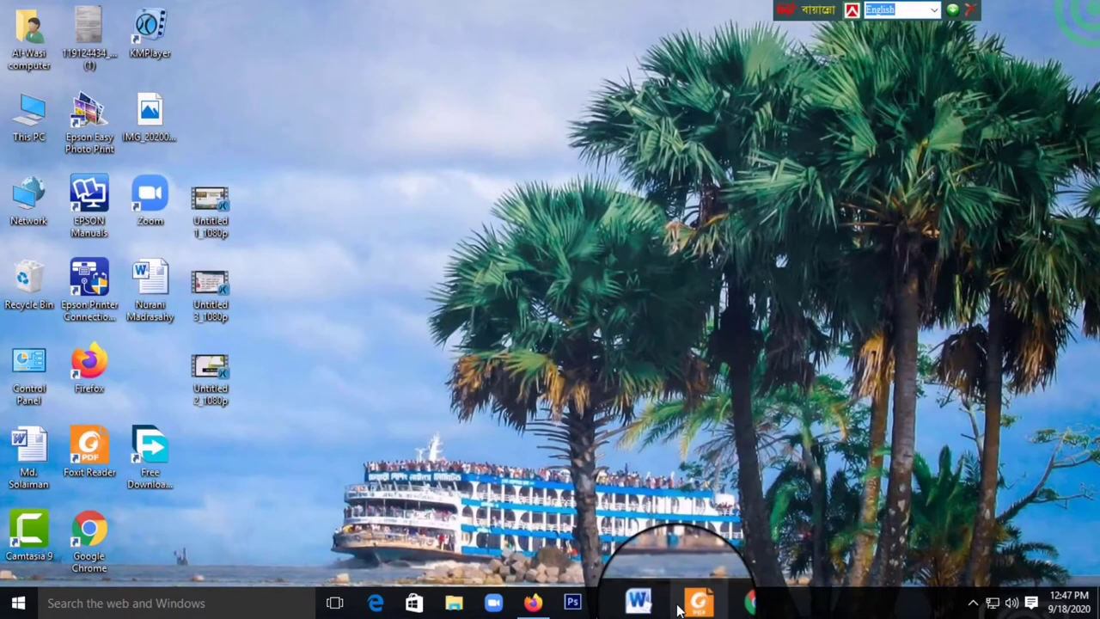
- Relaunch Word and select md. sahan 2020 in the Open dialog's Documents list
click(651, 602)
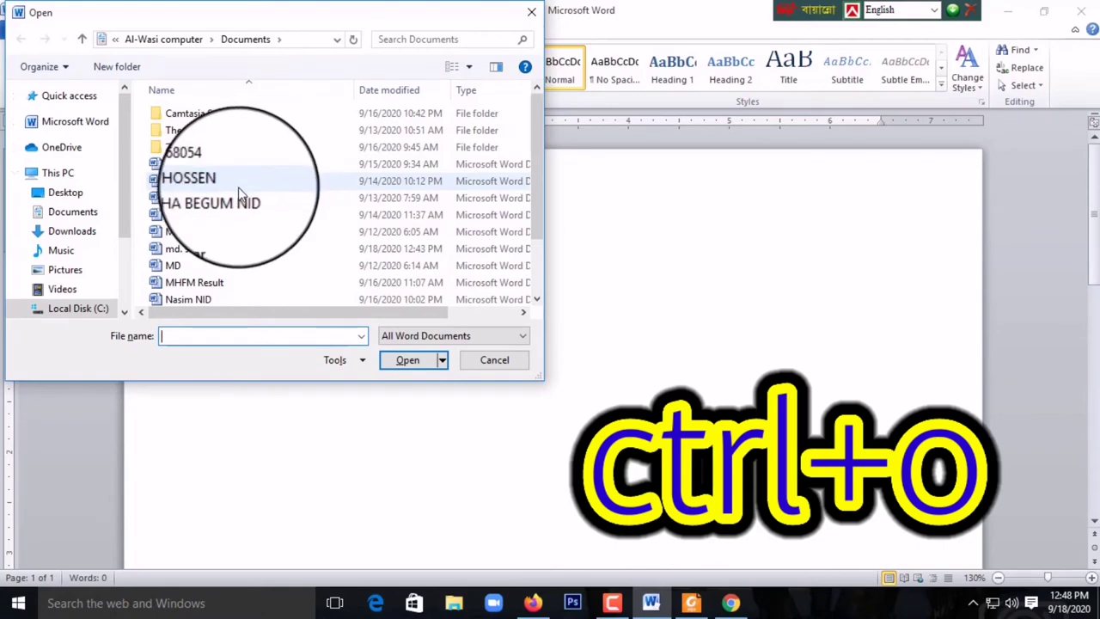
scroll(242, 194, down, 1)
scroll(230, 195, down, 1)
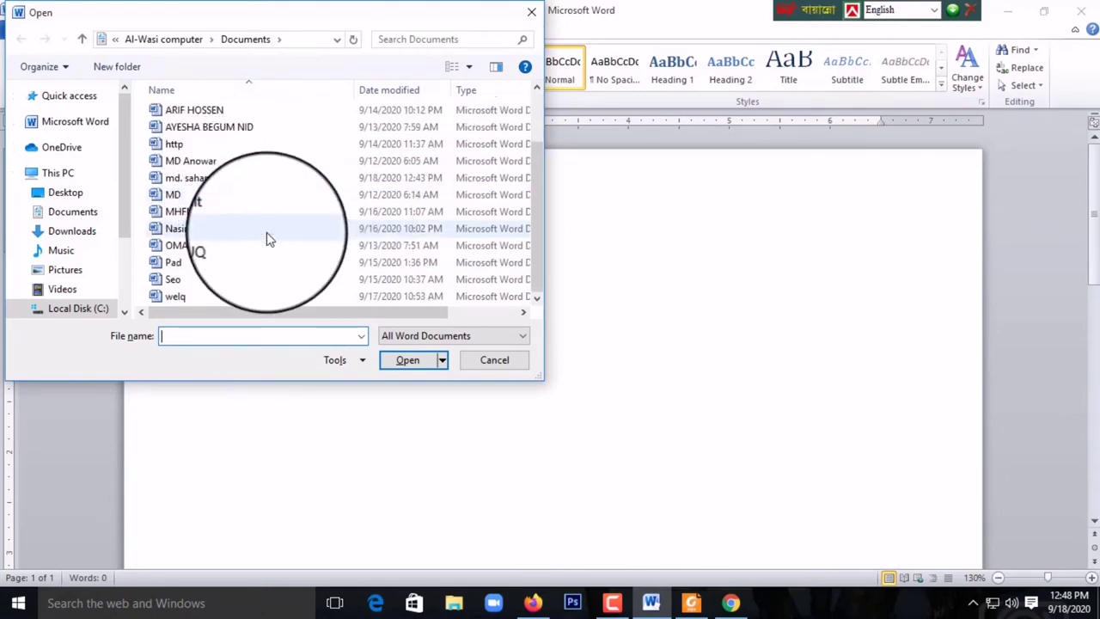
scroll(268, 239, up, 1)
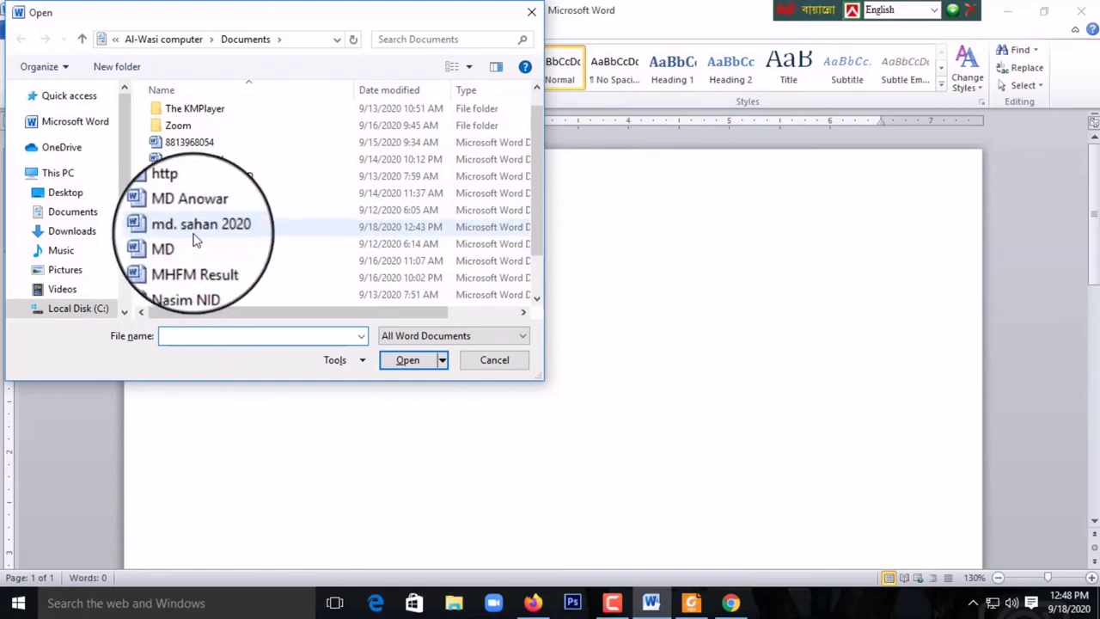
click(206, 231)
- Open md. sahan 2020, select its name line, then switch to the tutorial PDF in Foxit Reader
double_click(225, 230)
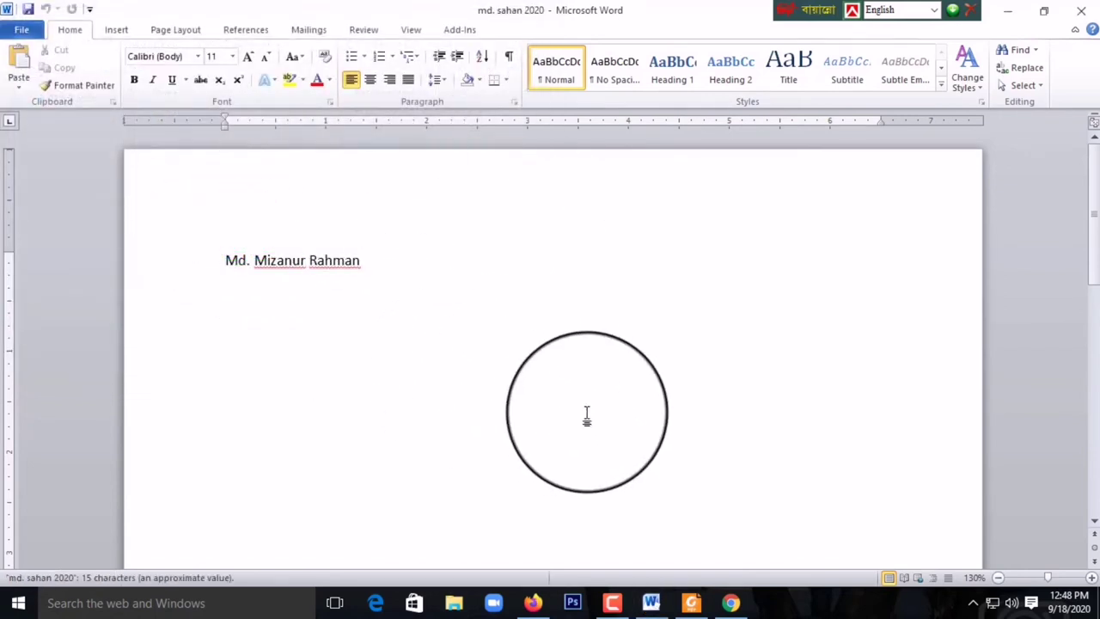
drag(386, 263, 221, 273)
click(386, 264)
drag(336, 263, 220, 275)
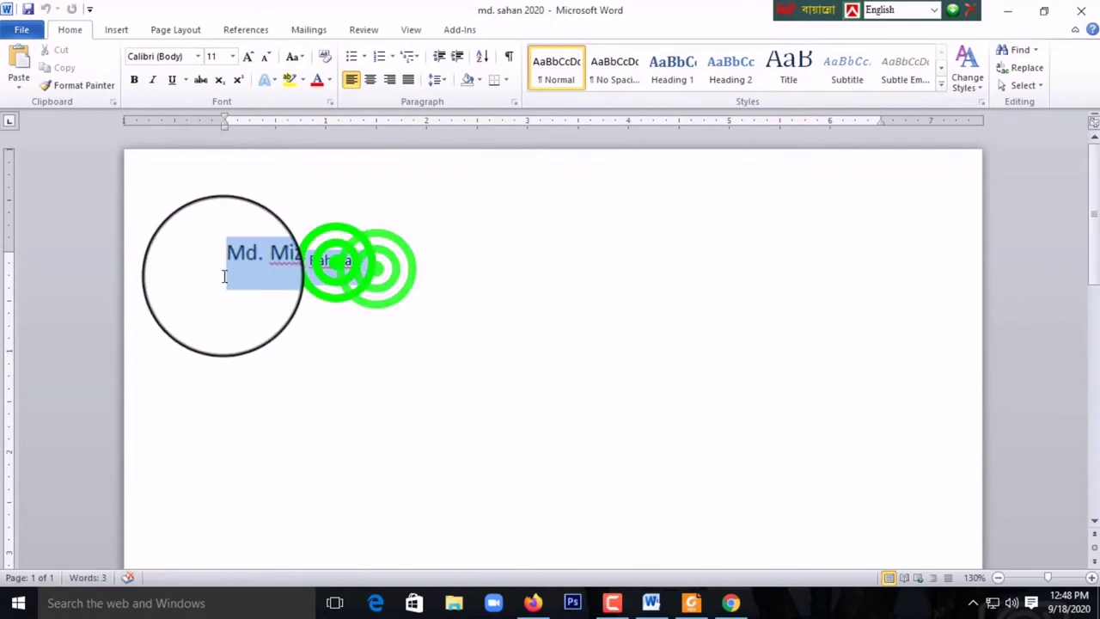
click(359, 325)
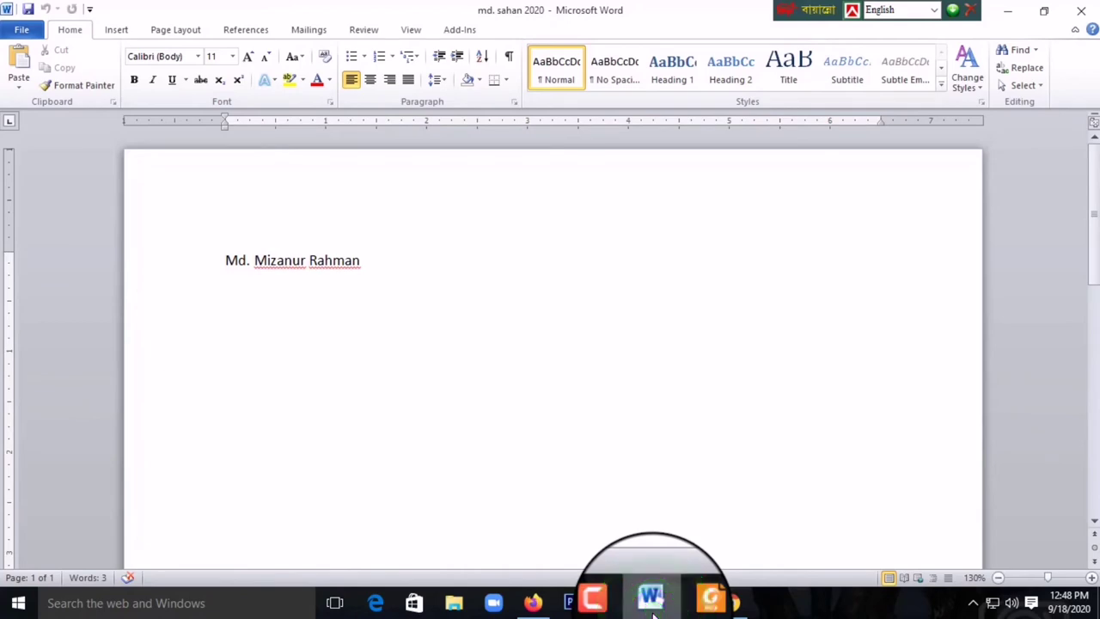
click(691, 604)
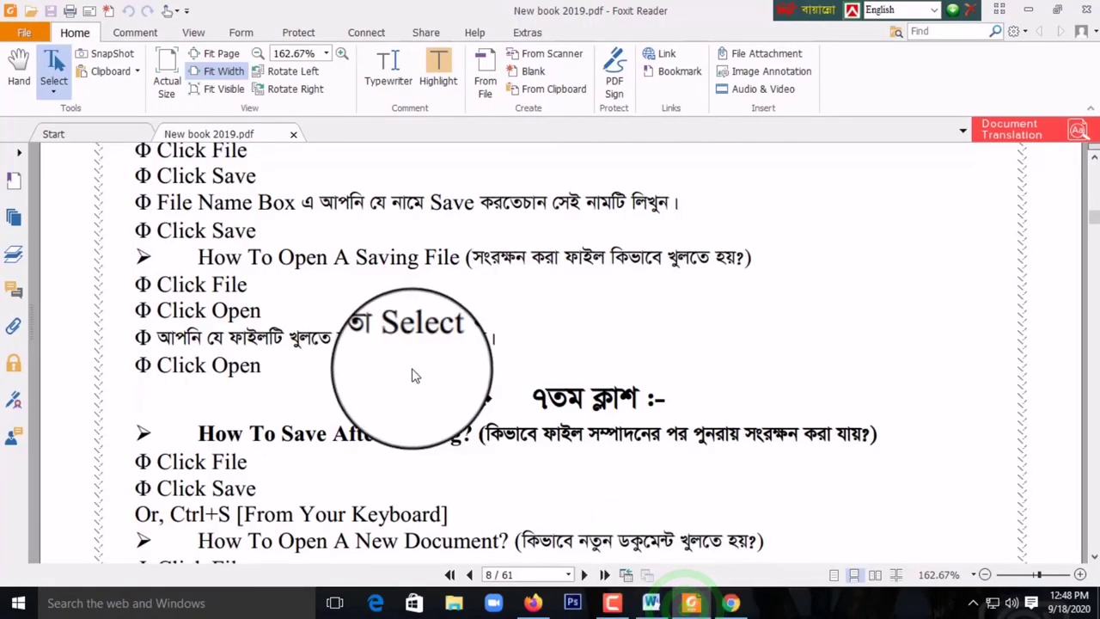
- Scroll the PDF on page 8 down to the How To Open A New Document steps
scroll(413, 375, down, 3)
scroll(565, 284, down, 1)
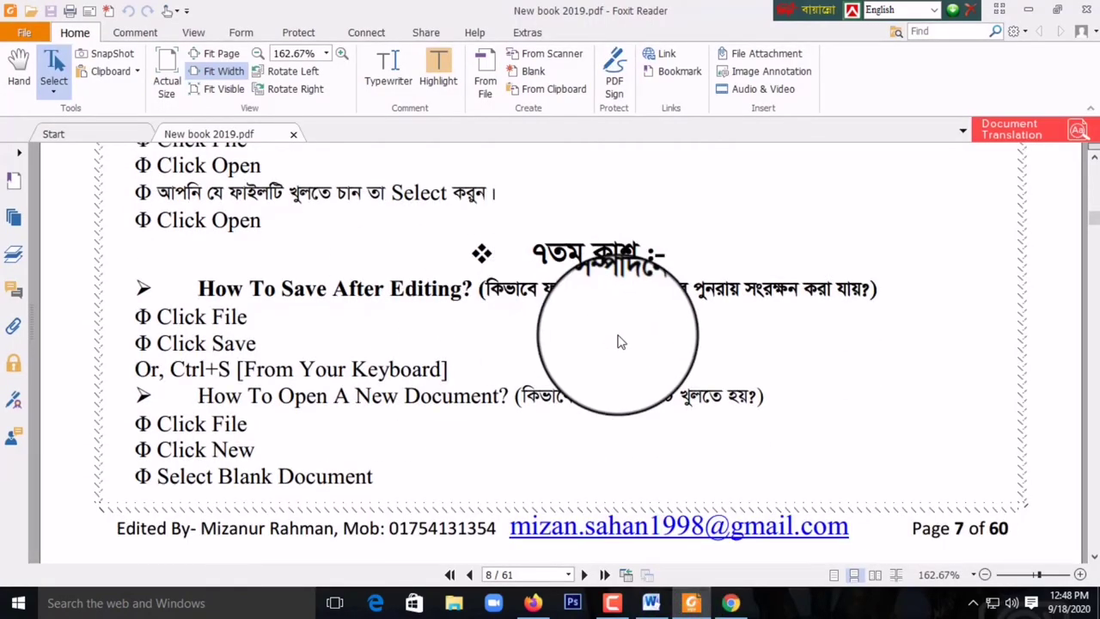
drag(533, 248, 619, 250)
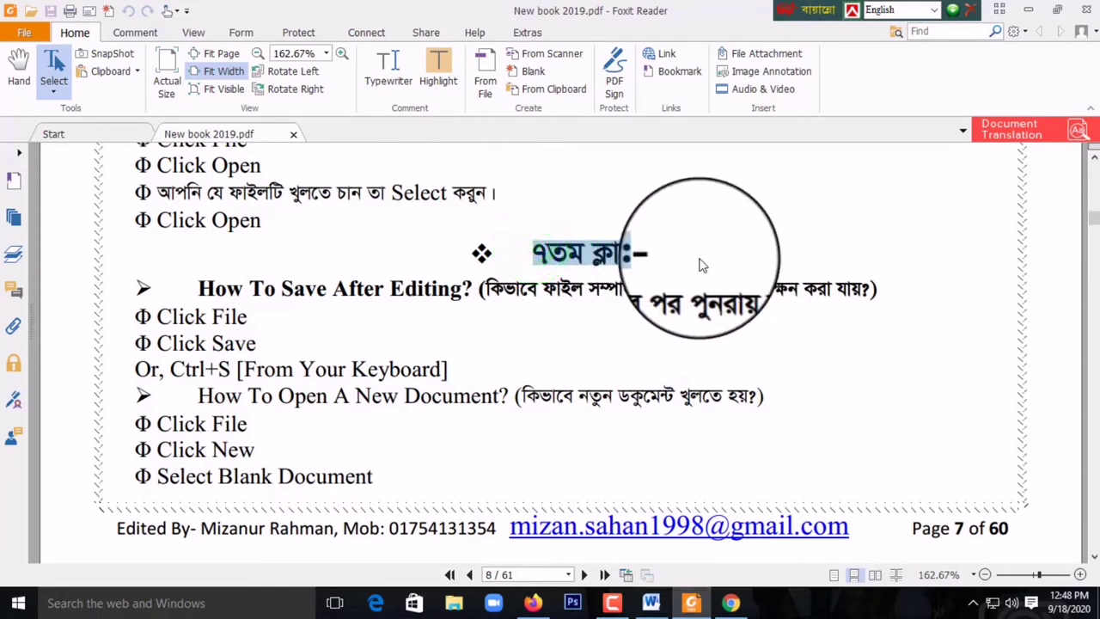
click(598, 273)
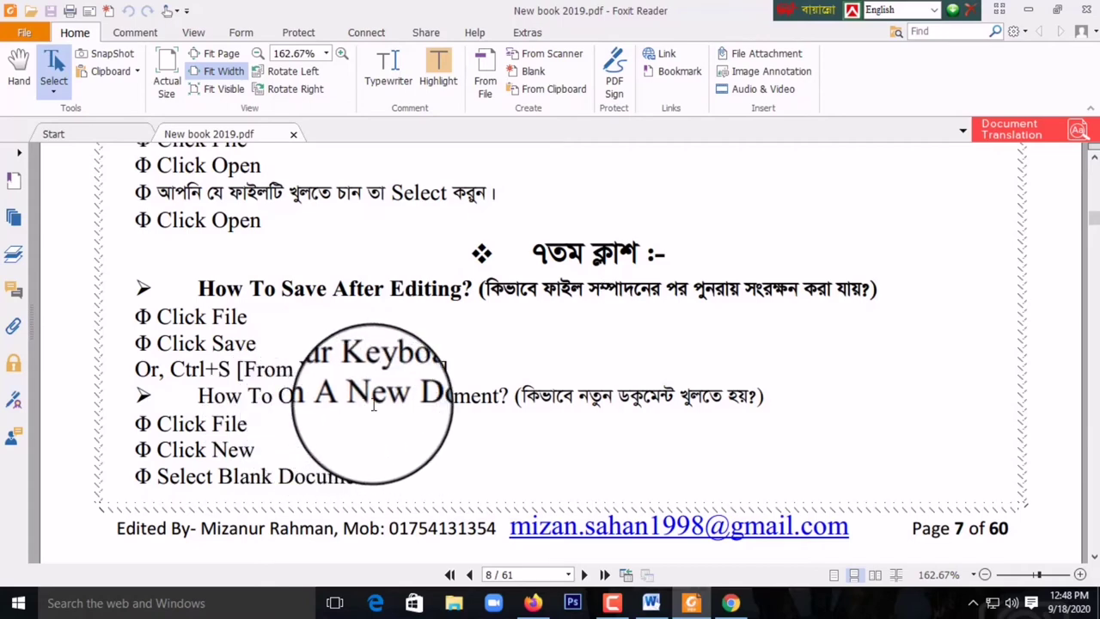
click(1034, 12)
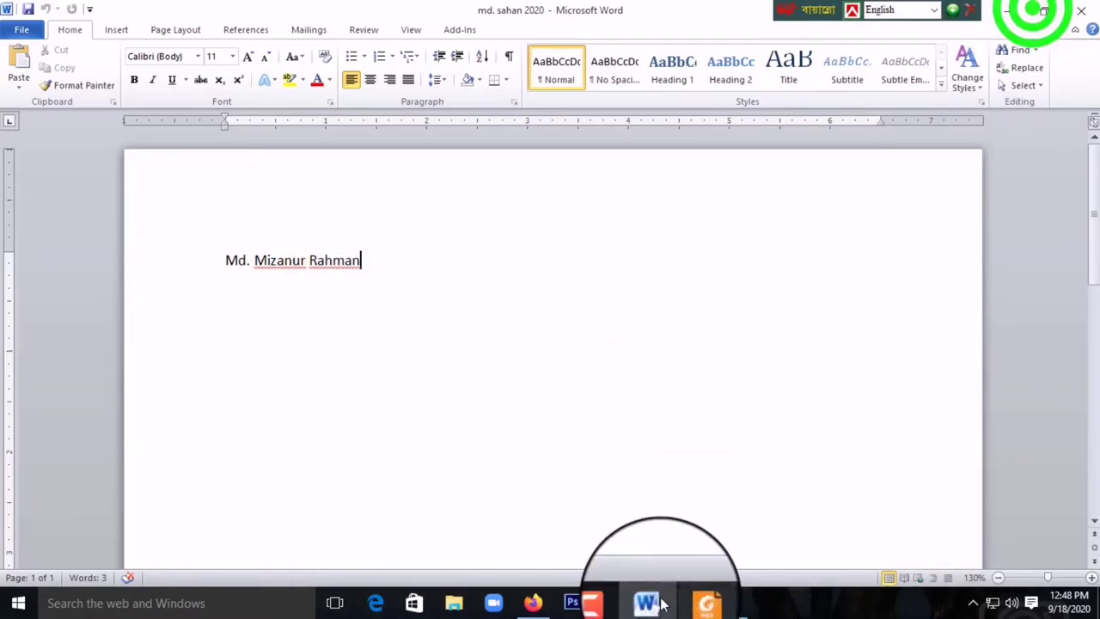
drag(461, 280, 128, 263)
click(442, 277)
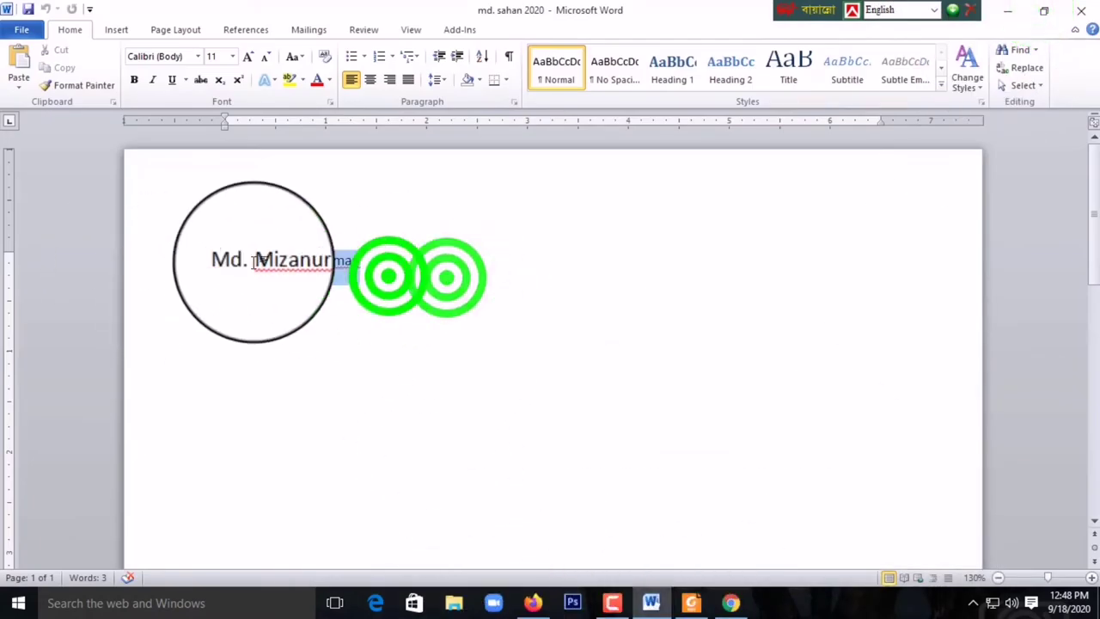
drag(441, 277, 183, 266)
click(360, 269)
drag(359, 269, 180, 258)
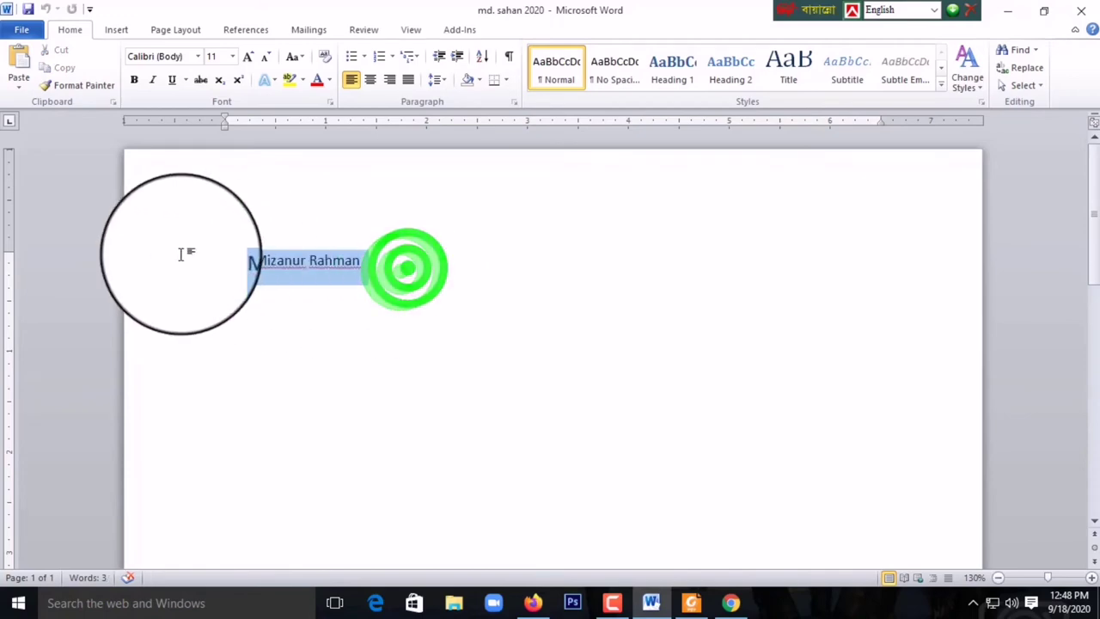
click(693, 602)
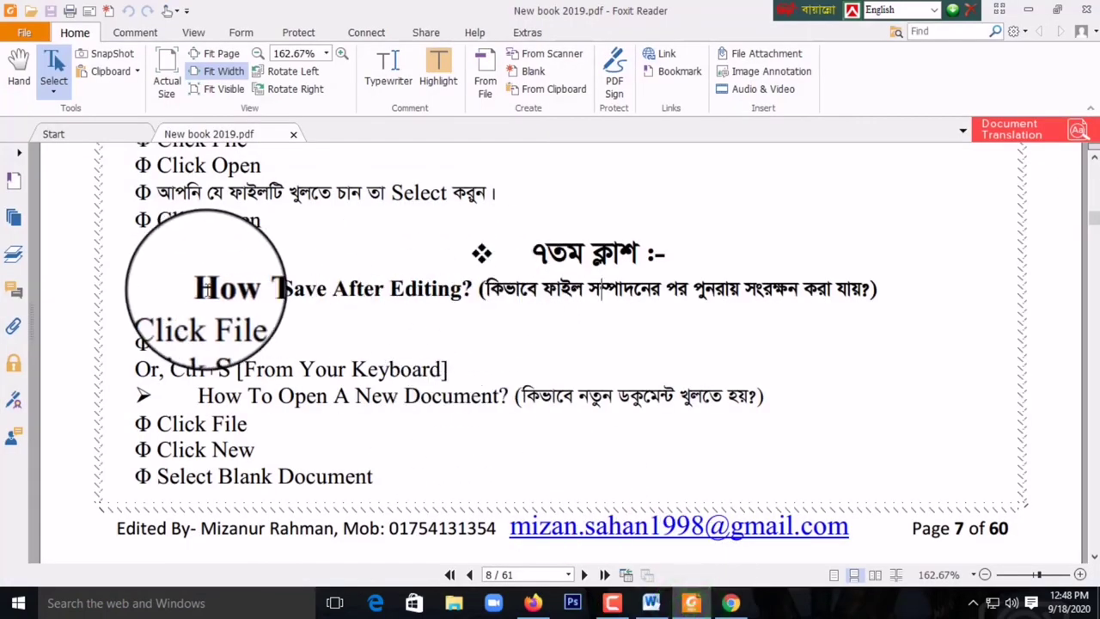
click(693, 603)
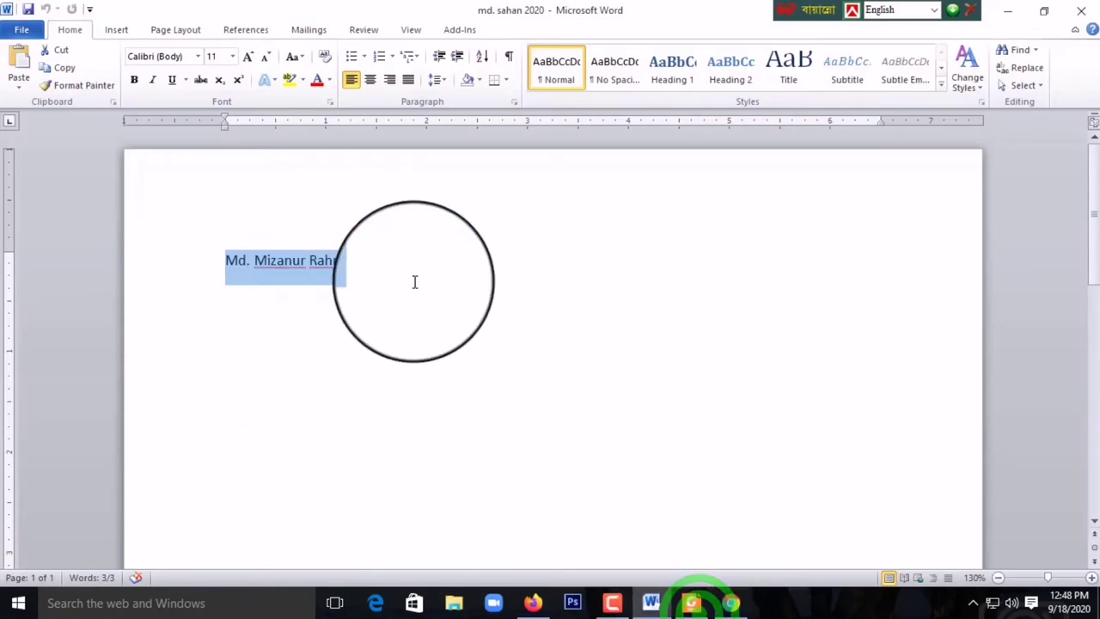
click(417, 279)
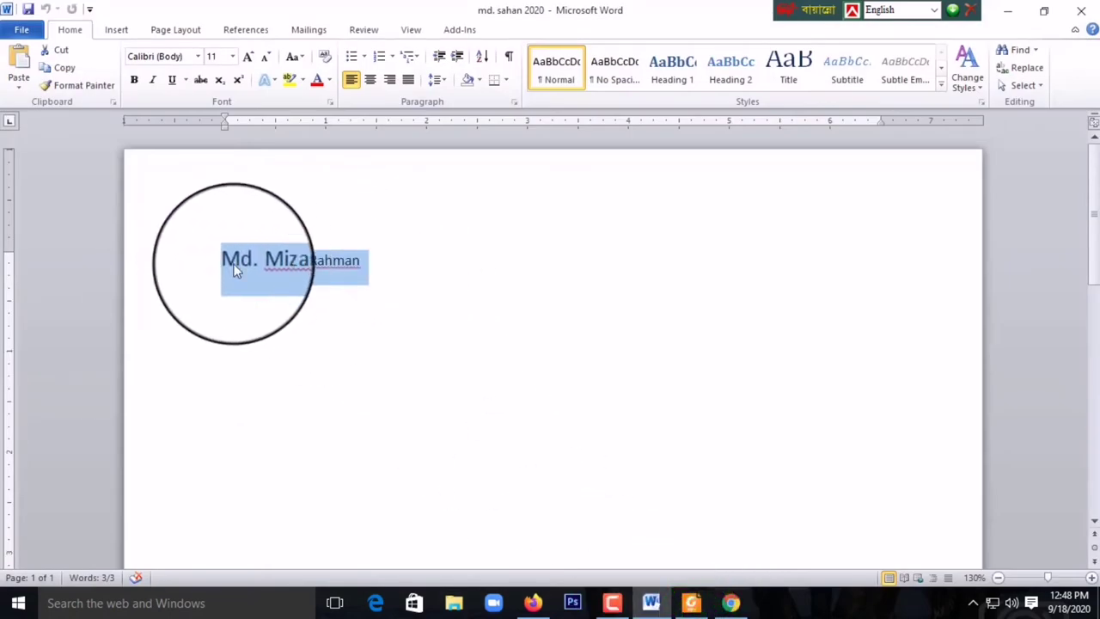
click(353, 298)
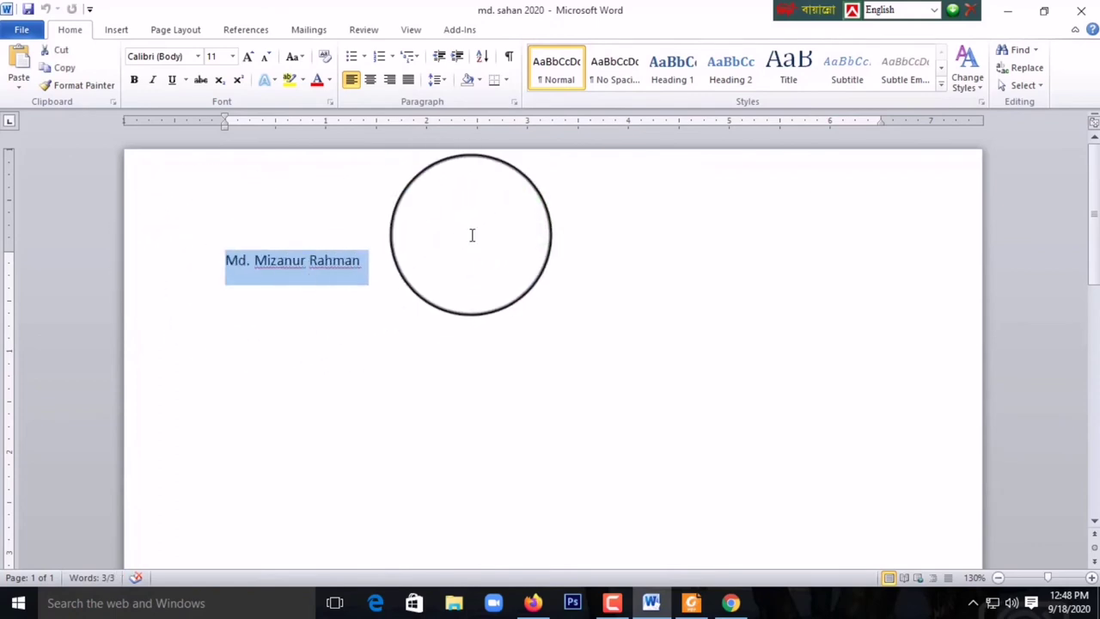
click(412, 262)
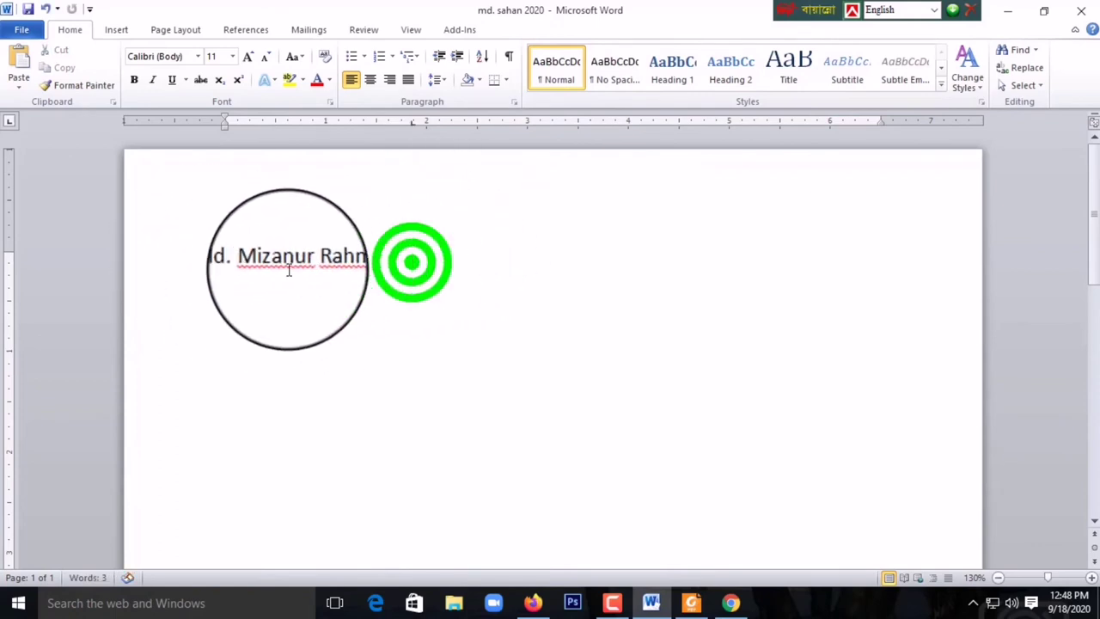
drag(312, 261, 383, 269)
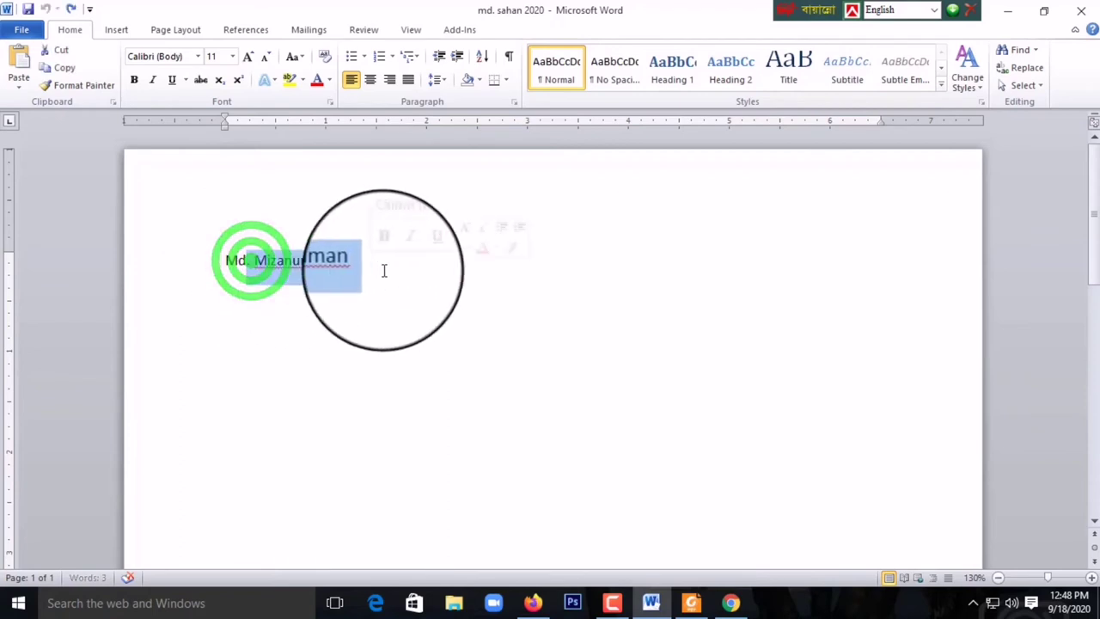
drag(292, 267, 201, 266)
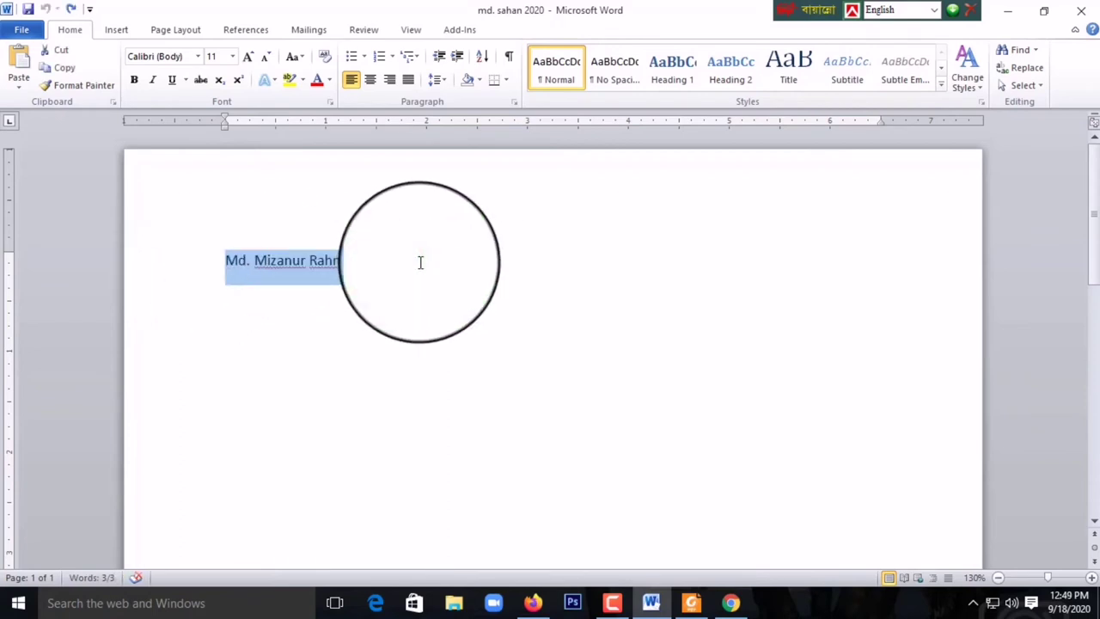
click(383, 267)
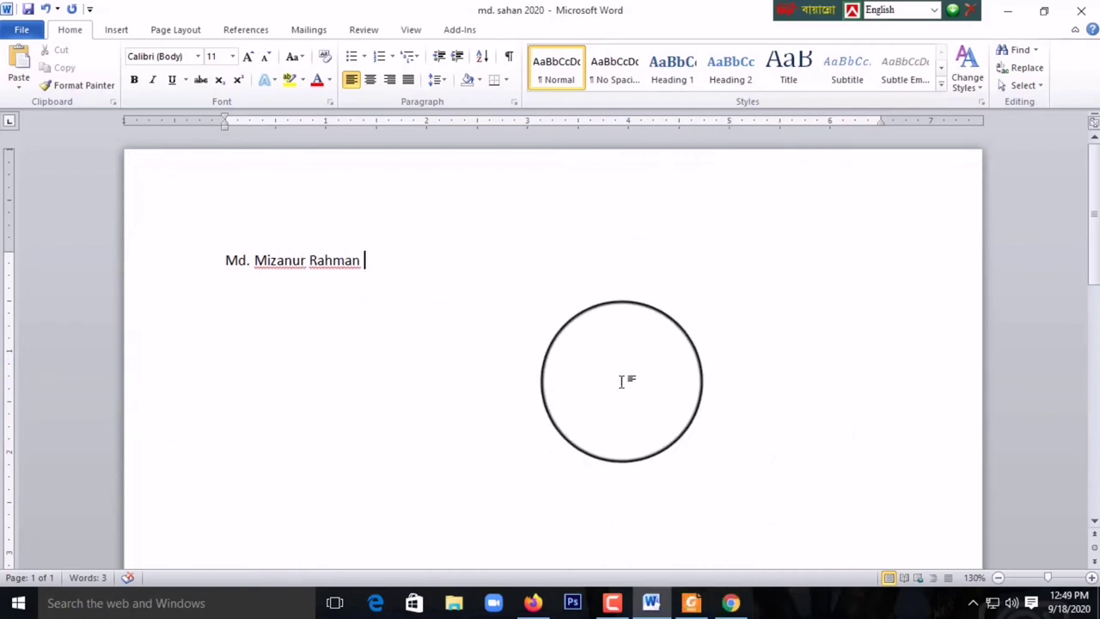
- Select the three name lines, then place the caret after the first line's name
drag(470, 277, 221, 272)
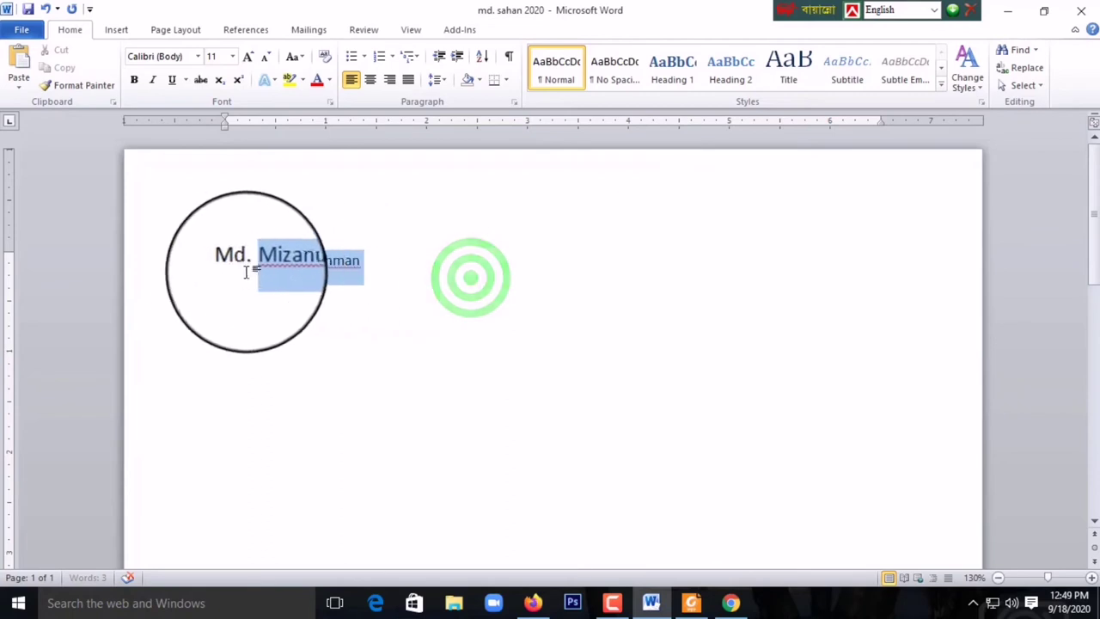
click(407, 266)
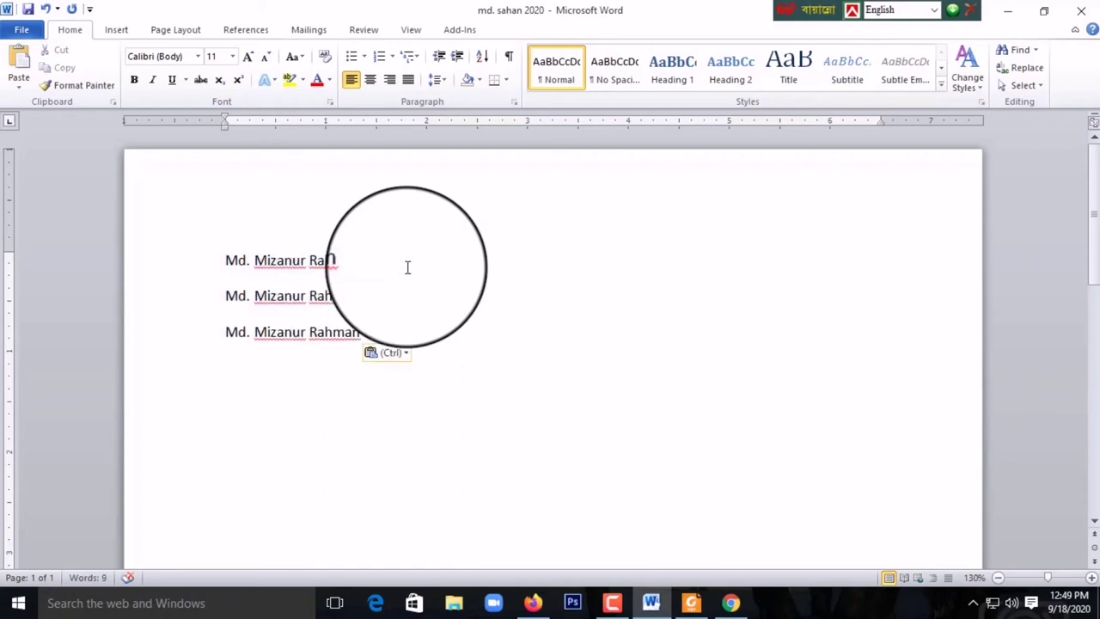
drag(367, 334, 227, 257)
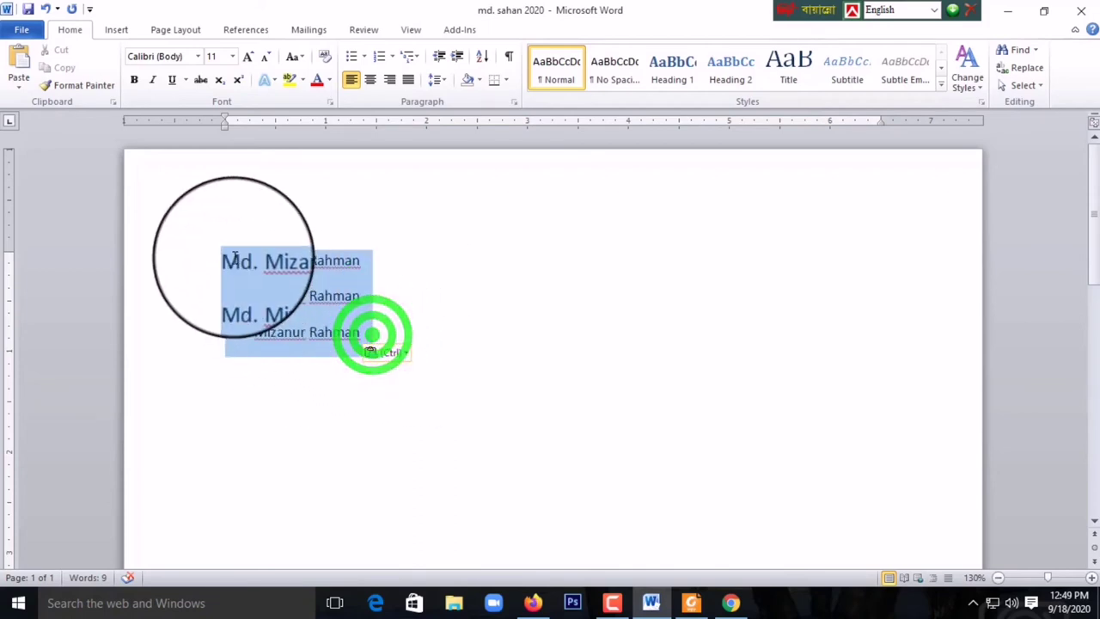
click(244, 402)
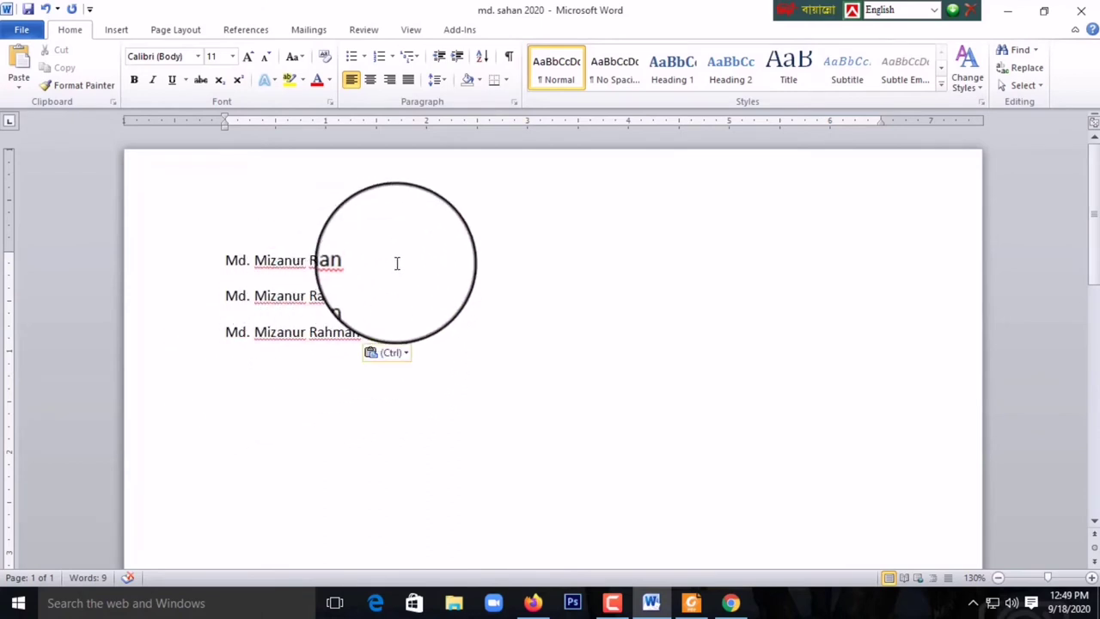
click(354, 260)
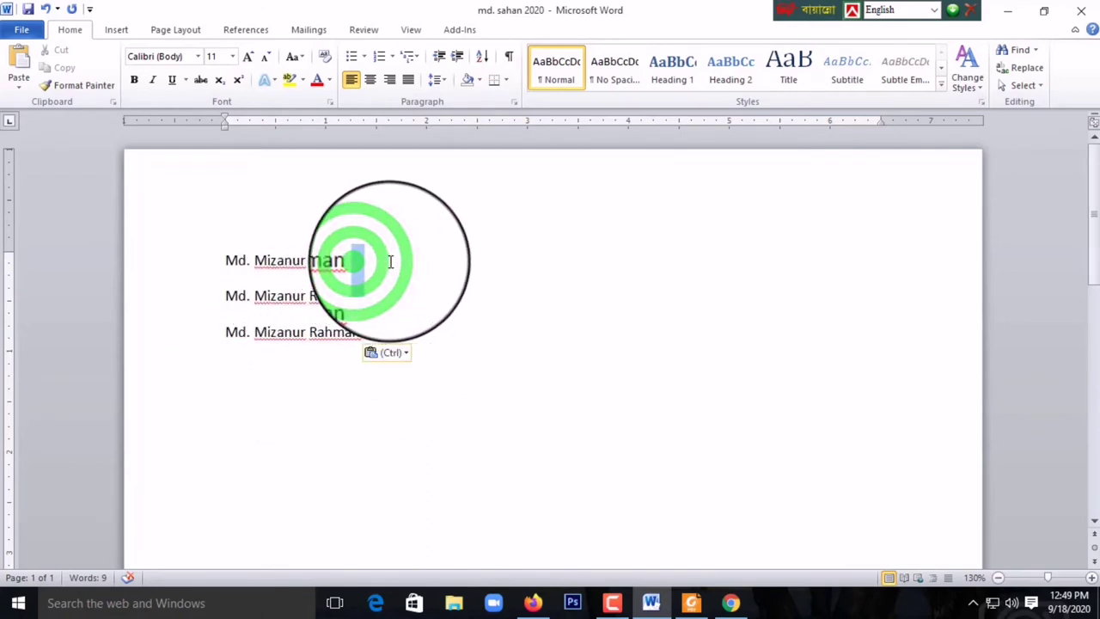
- Select and deselect the second and third name lines, then all three, to review the typed text
click(368, 265)
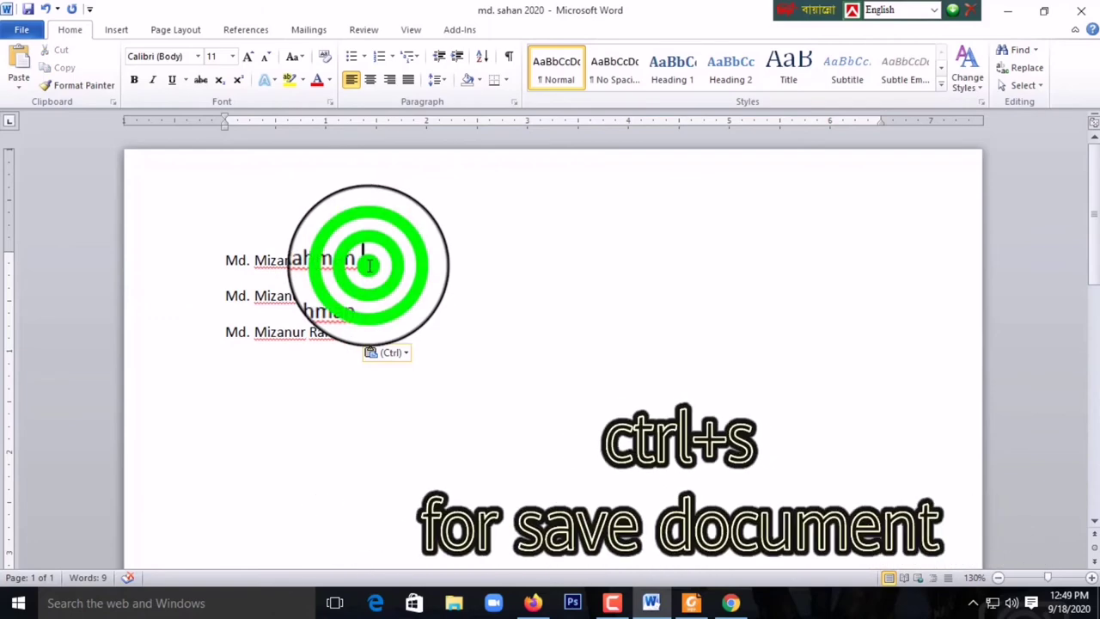
drag(224, 294, 307, 348)
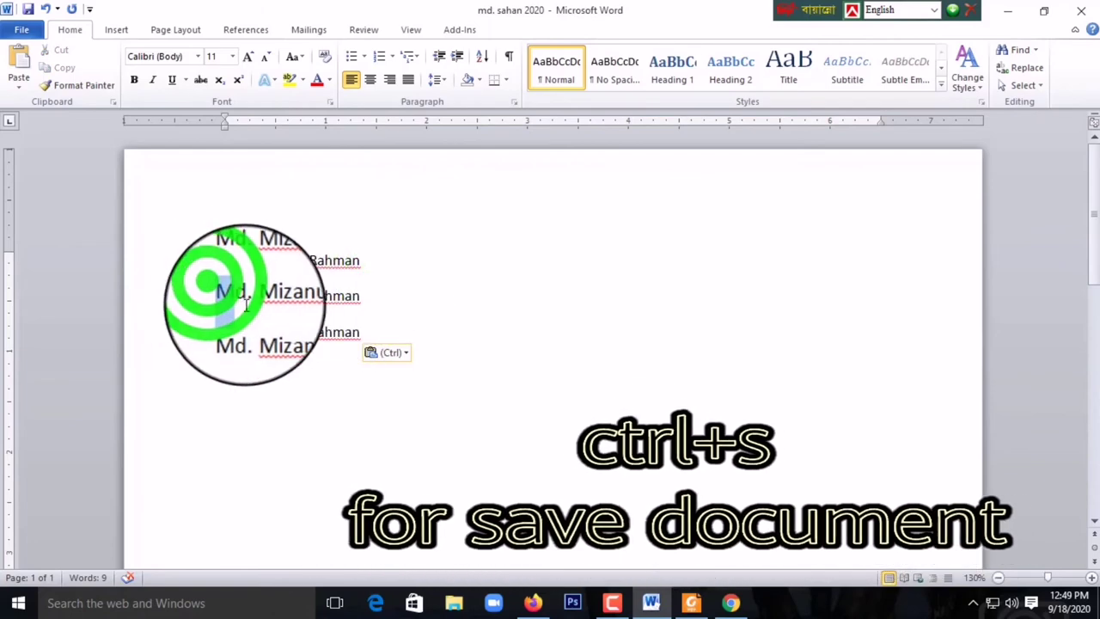
click(311, 294)
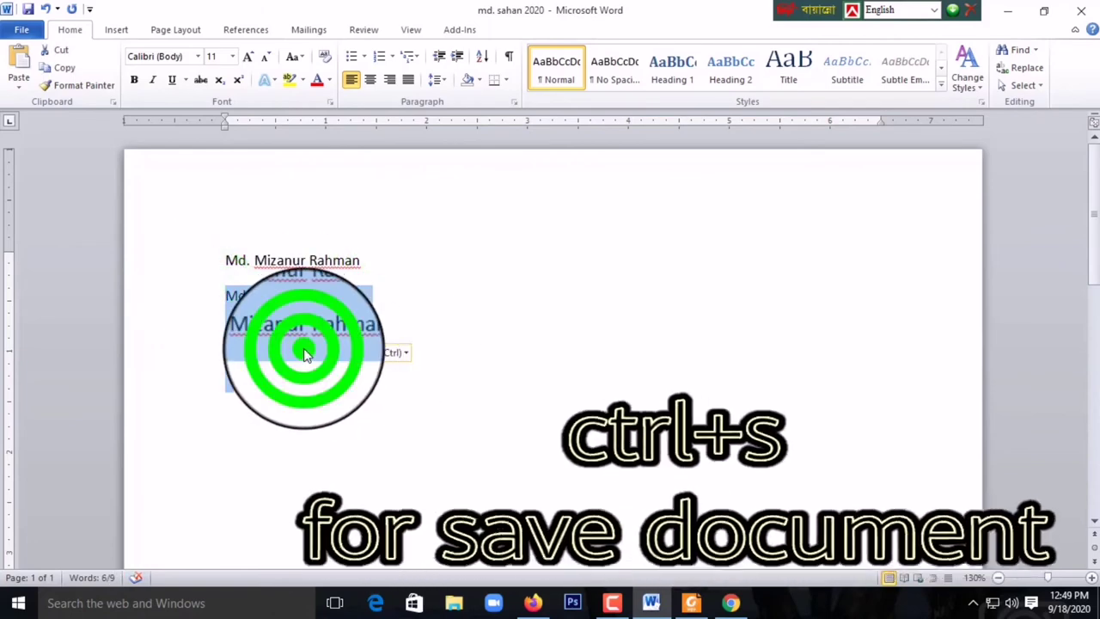
click(221, 368)
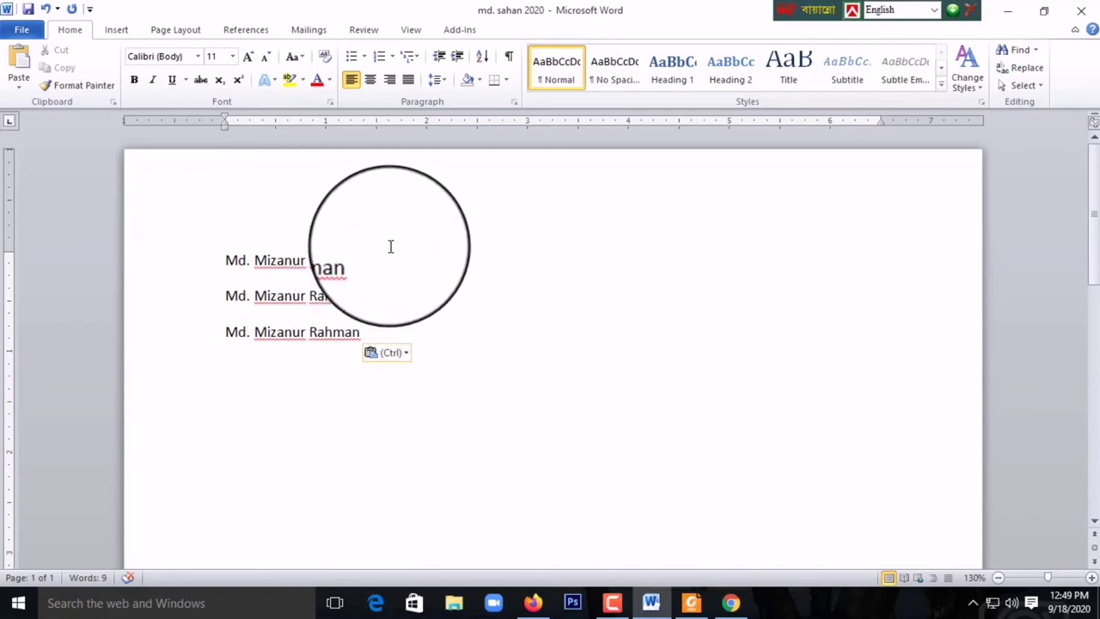
drag(219, 292, 361, 355)
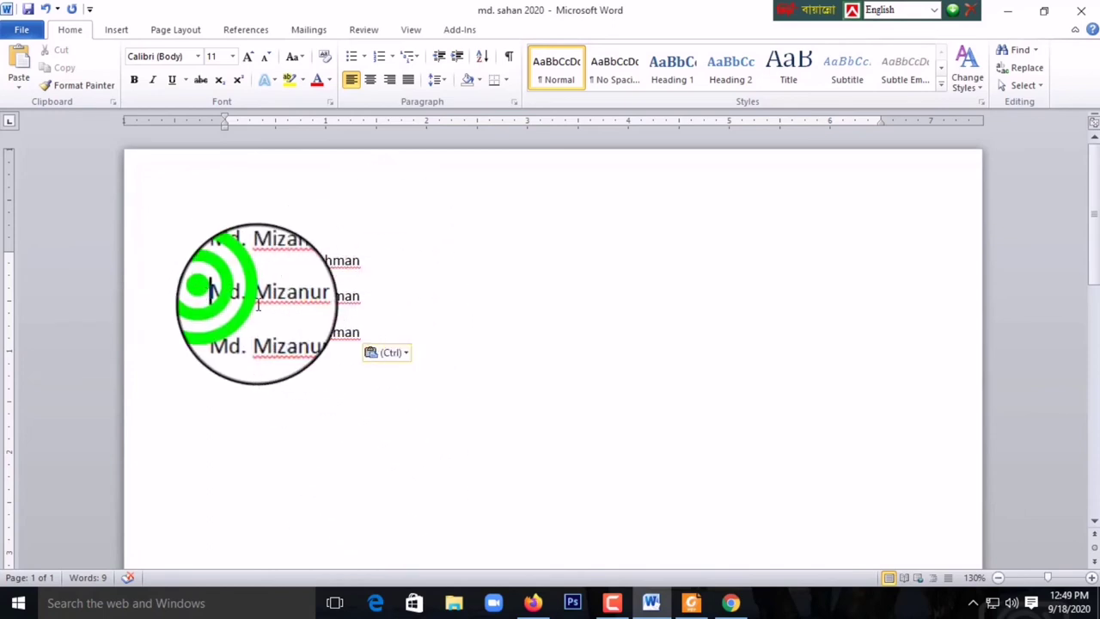
click(262, 387)
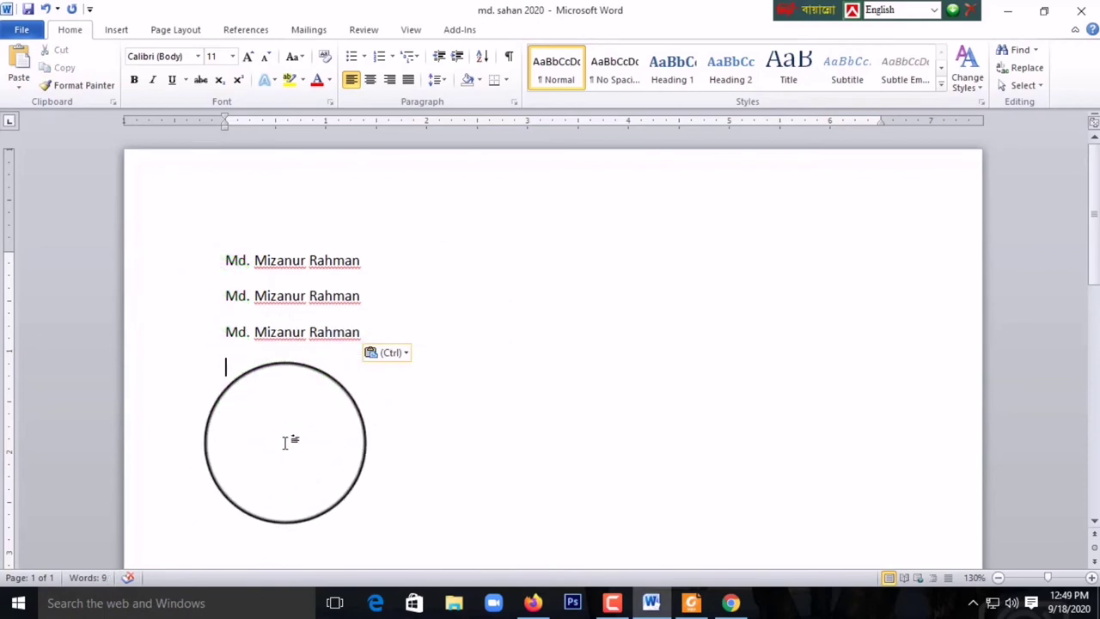
drag(251, 369, 208, 268)
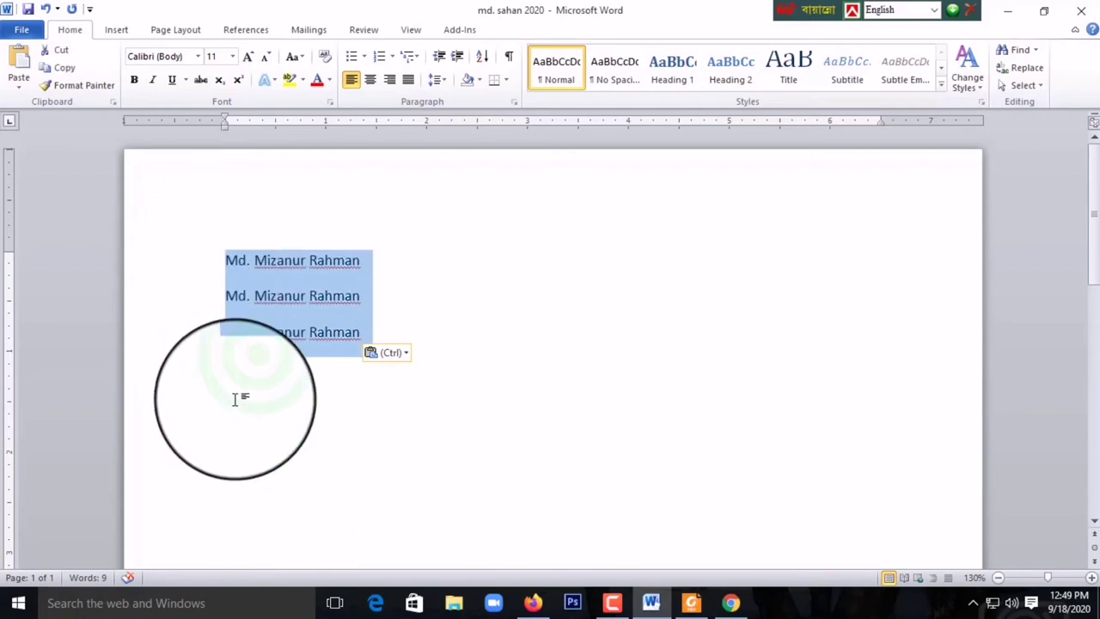
click(249, 383)
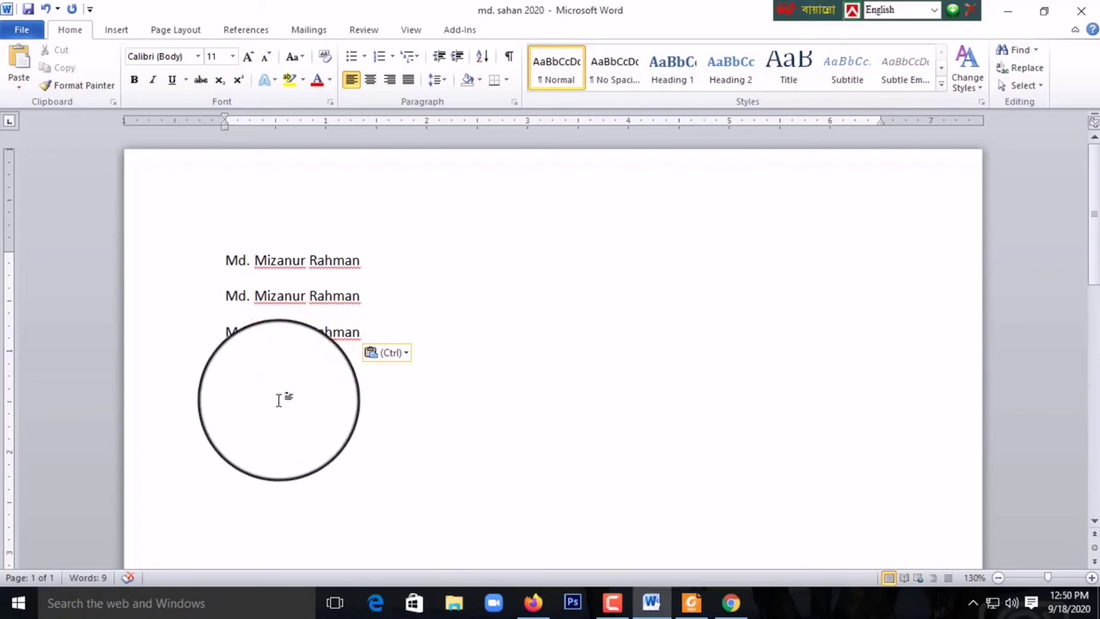
drag(274, 371, 219, 258)
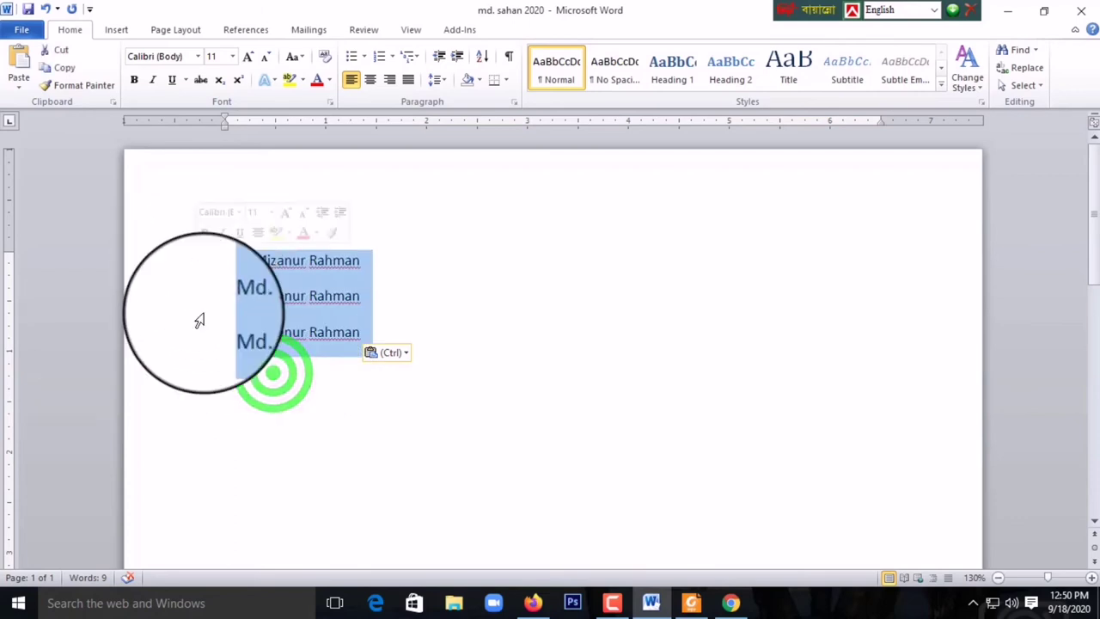
click(246, 382)
mouse_move(464, 248)
mouse_down()
mouse_move(263, 251)
mouse_move(234, 322)
mouse_up()
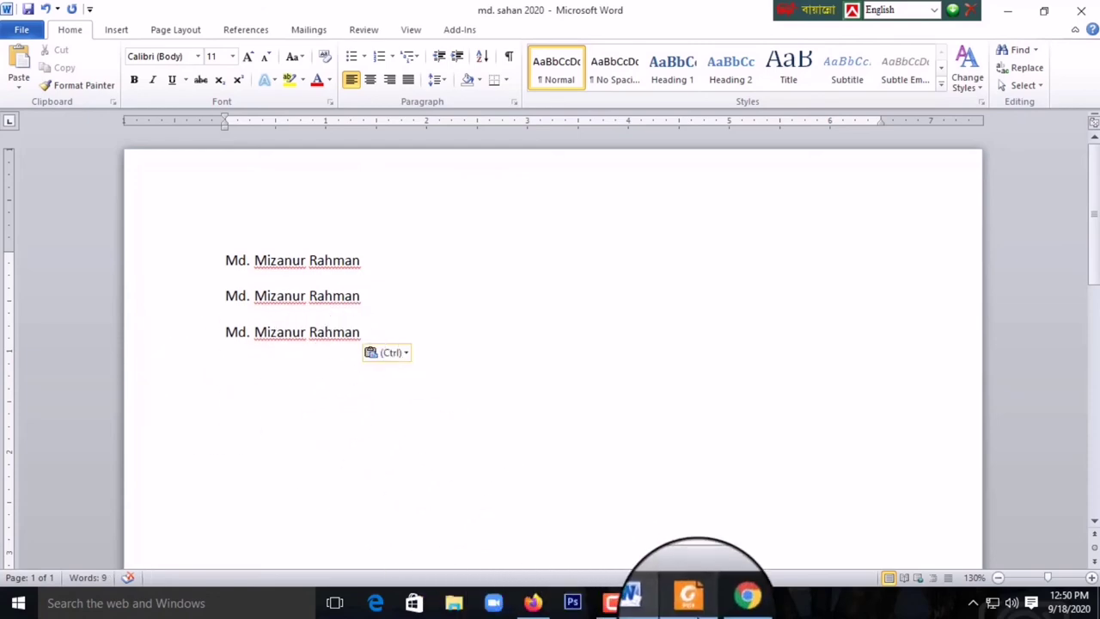
- Check the PDF lesson in Foxit Reader, then return to the document
click(689, 593)
scroll(409, 361, down, 1)
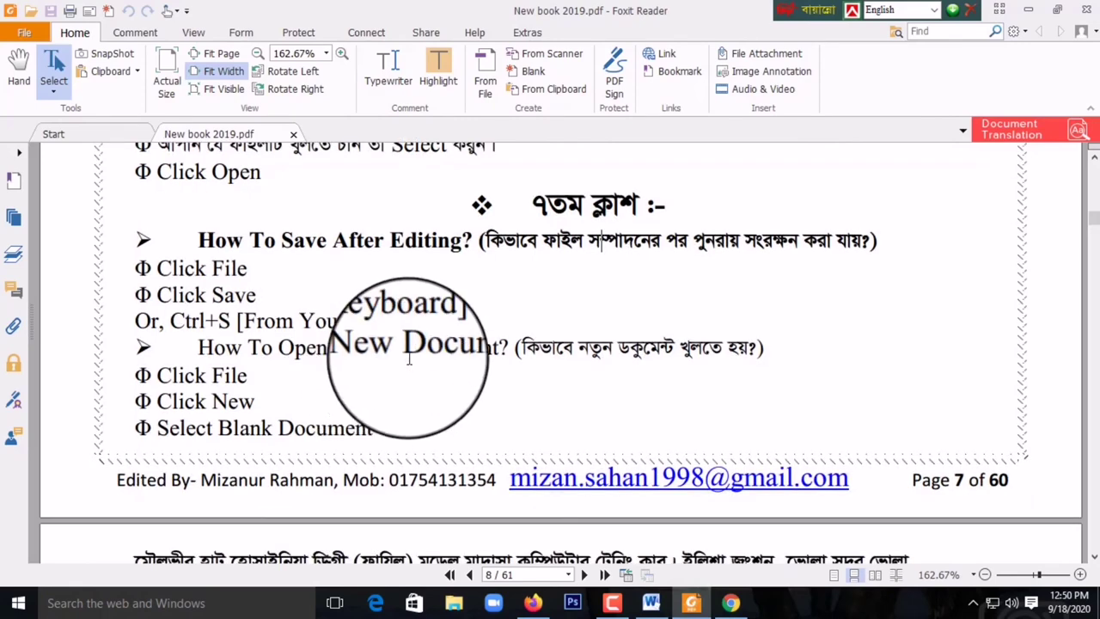
click(1029, 8)
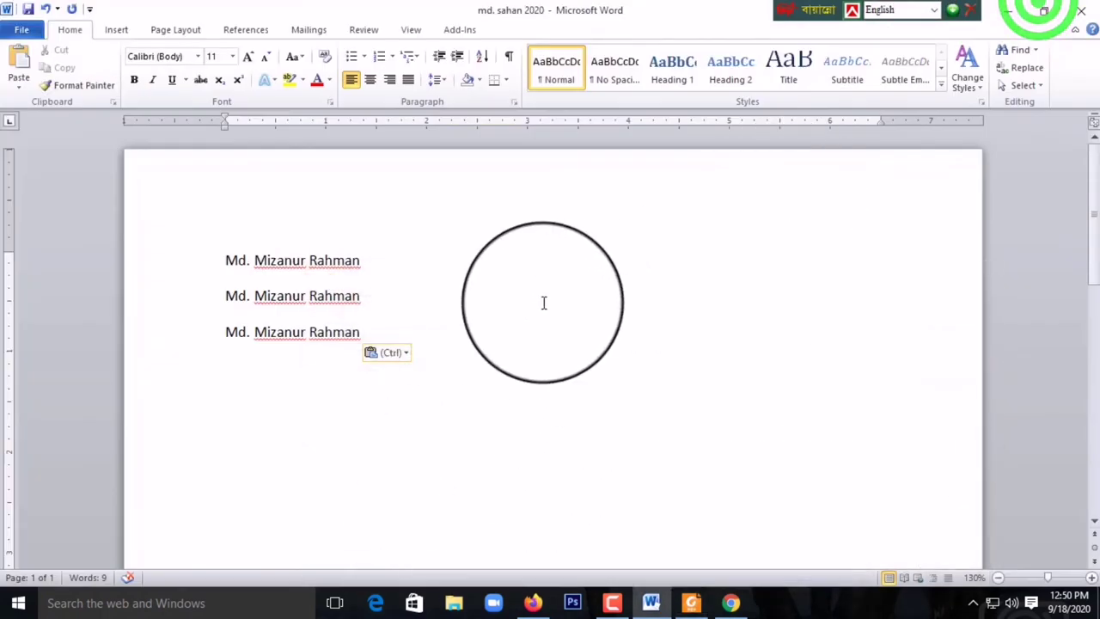
- Reselect the three name lines, then open the document's Info page showing 9 words
drag(231, 359, 221, 298)
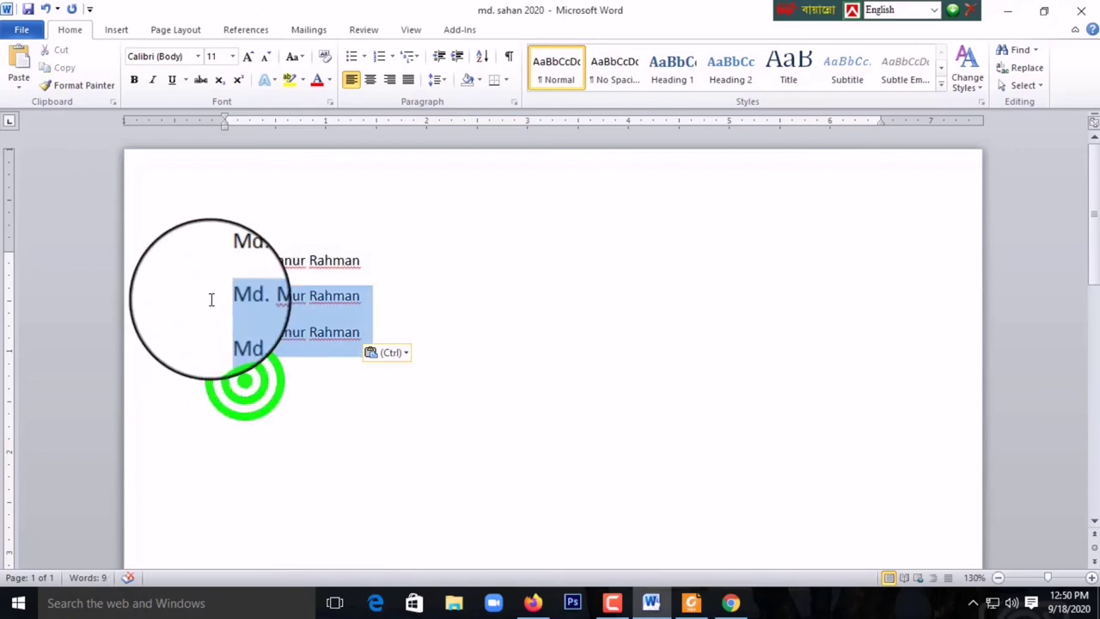
drag(246, 380, 211, 291)
drag(246, 378, 226, 260)
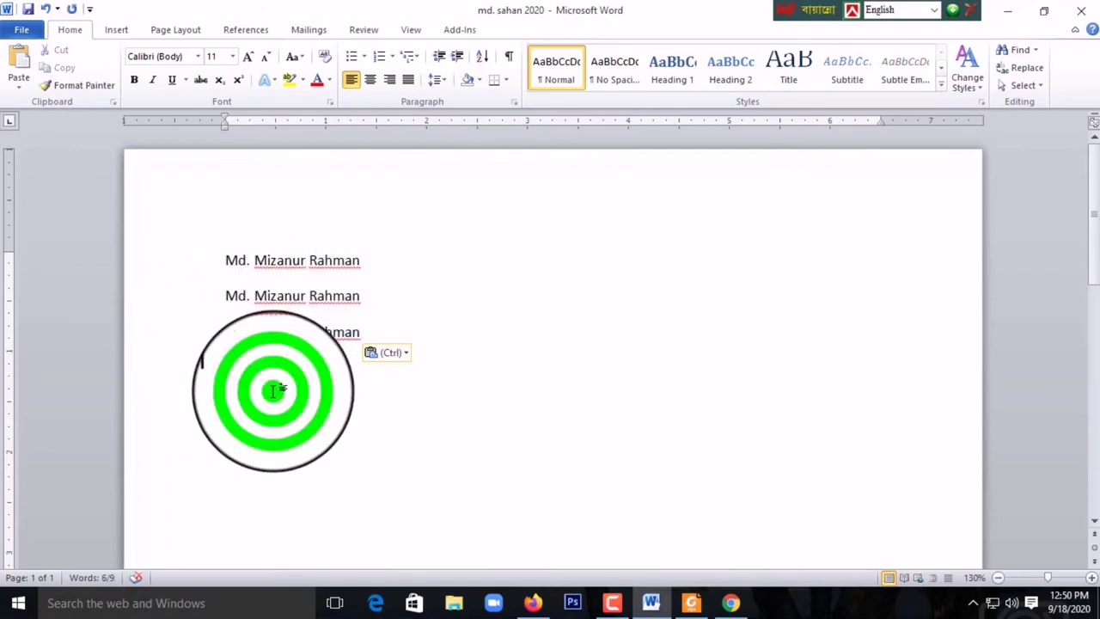
drag(237, 365, 225, 261)
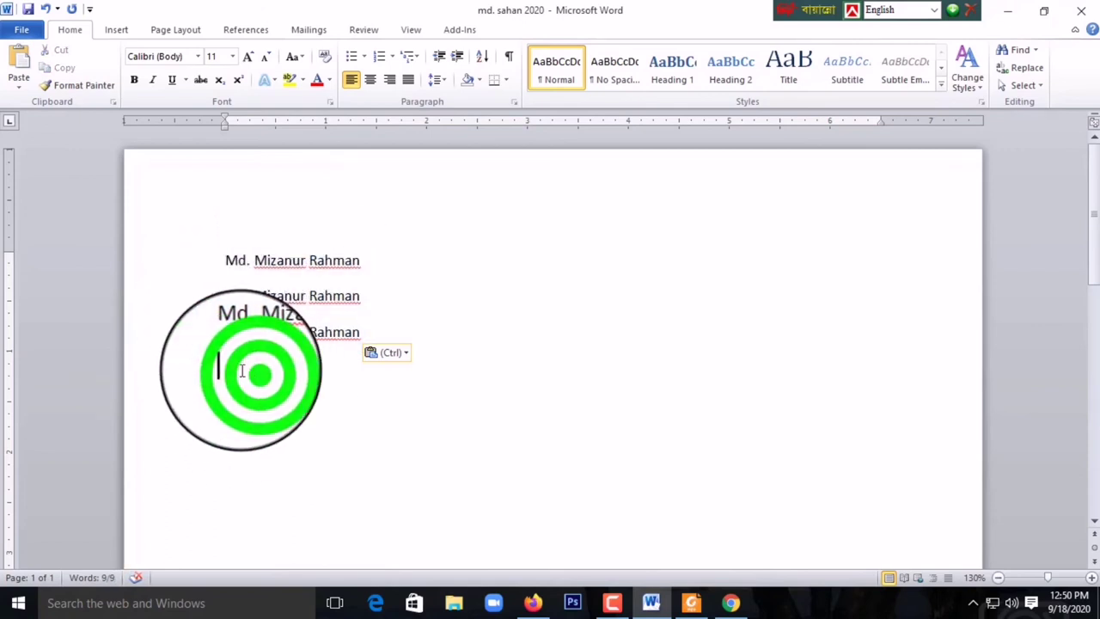
click(226, 373)
click(228, 372)
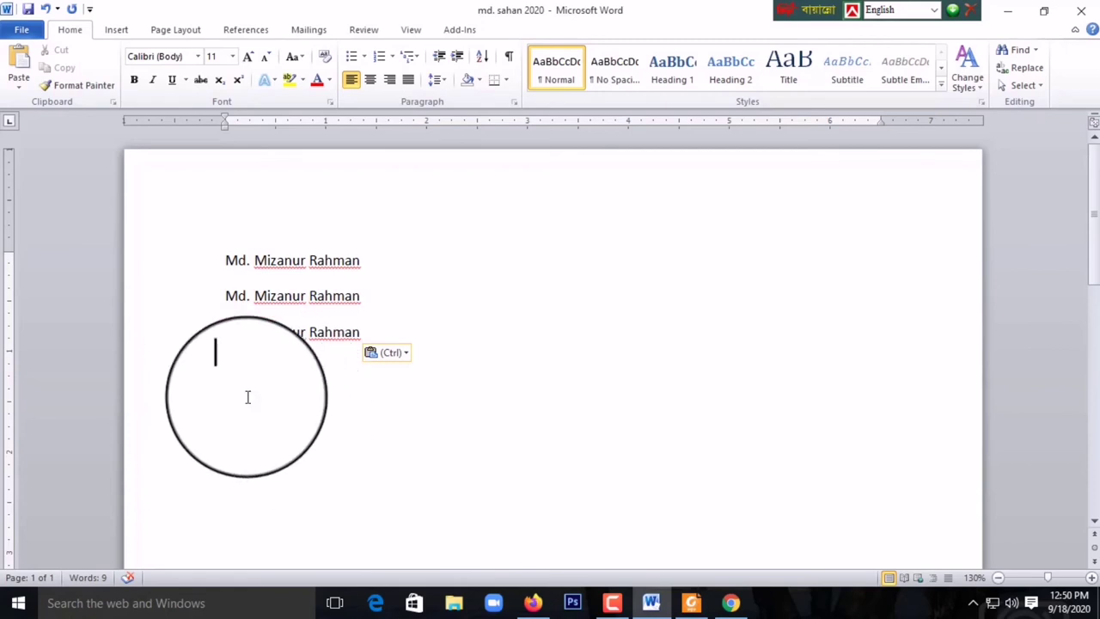
click(225, 354)
drag(217, 350, 209, 283)
click(246, 381)
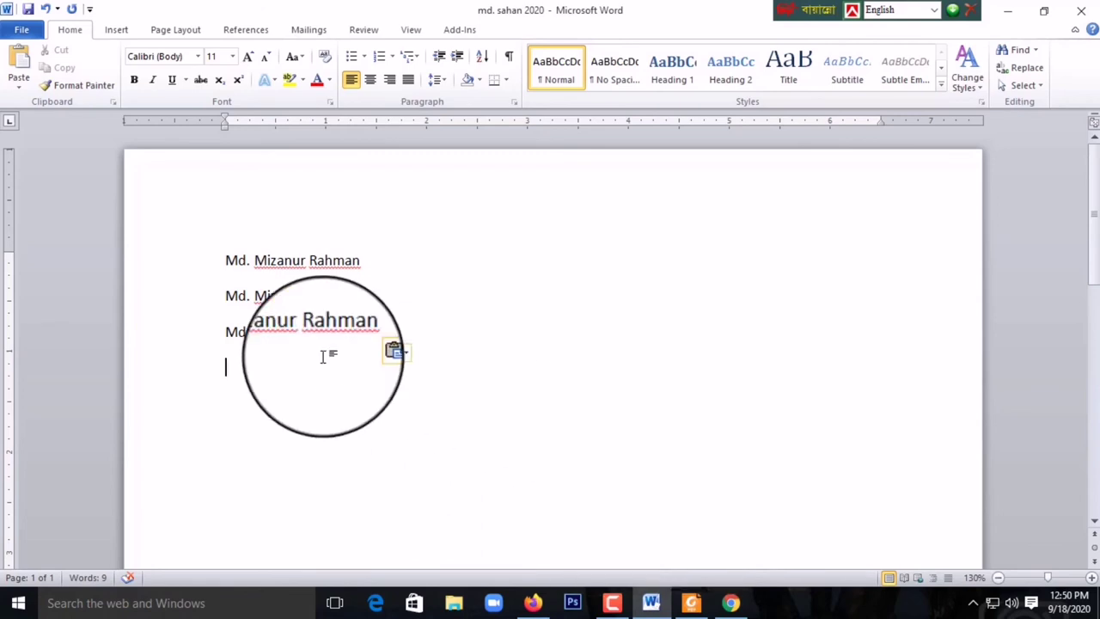
click(21, 30)
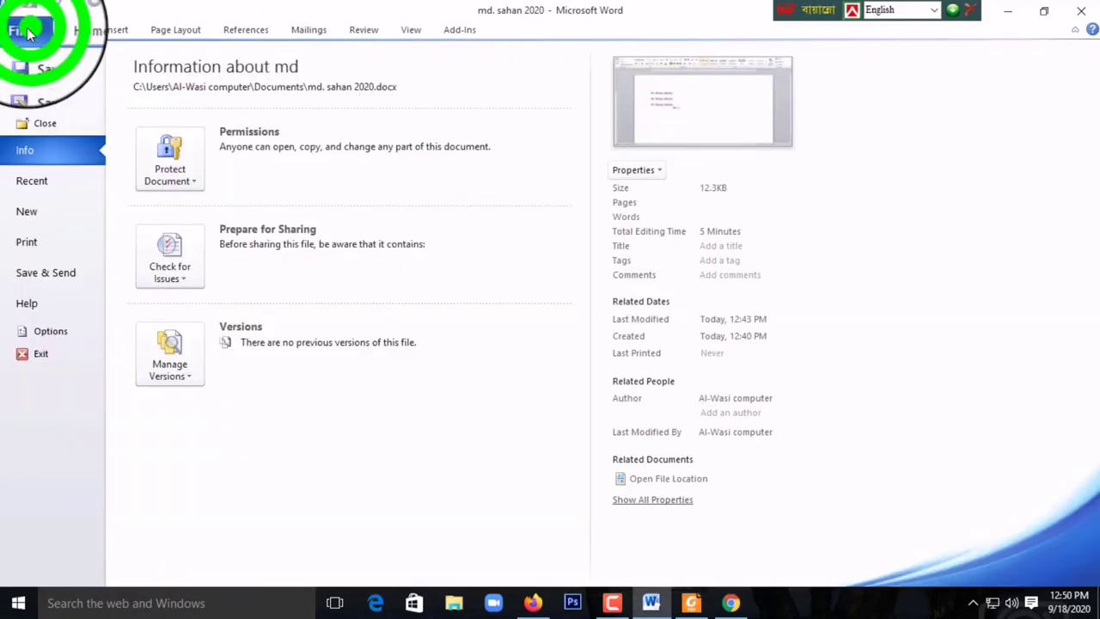
- Create Document2 from the Blank document template on the New page
click(27, 211)
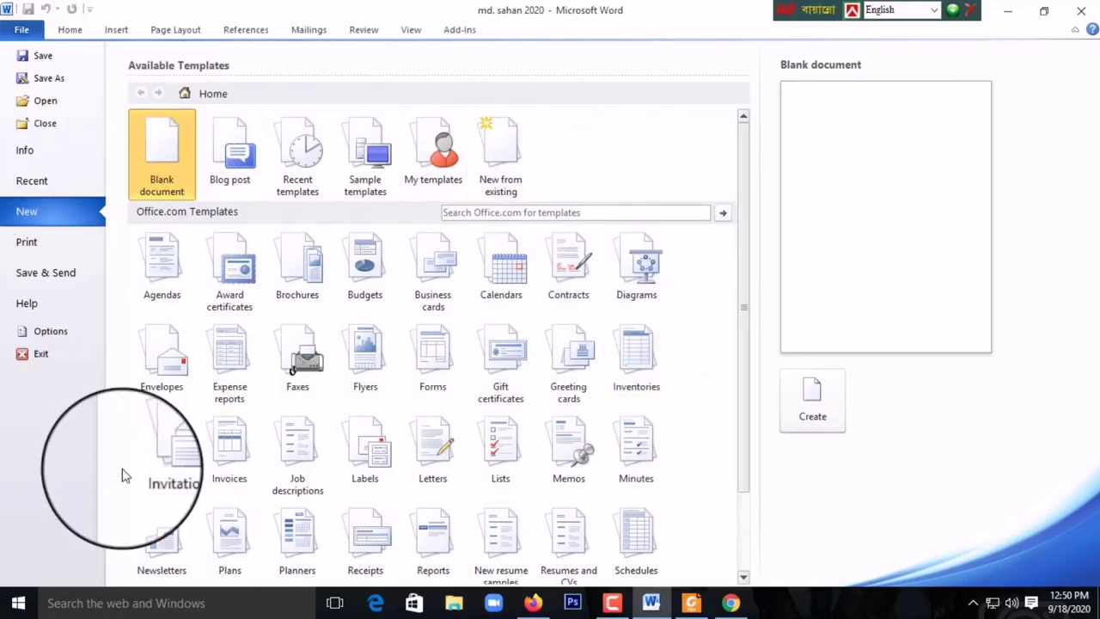
scroll(355, 370, down, 3)
scroll(397, 400, up, 3)
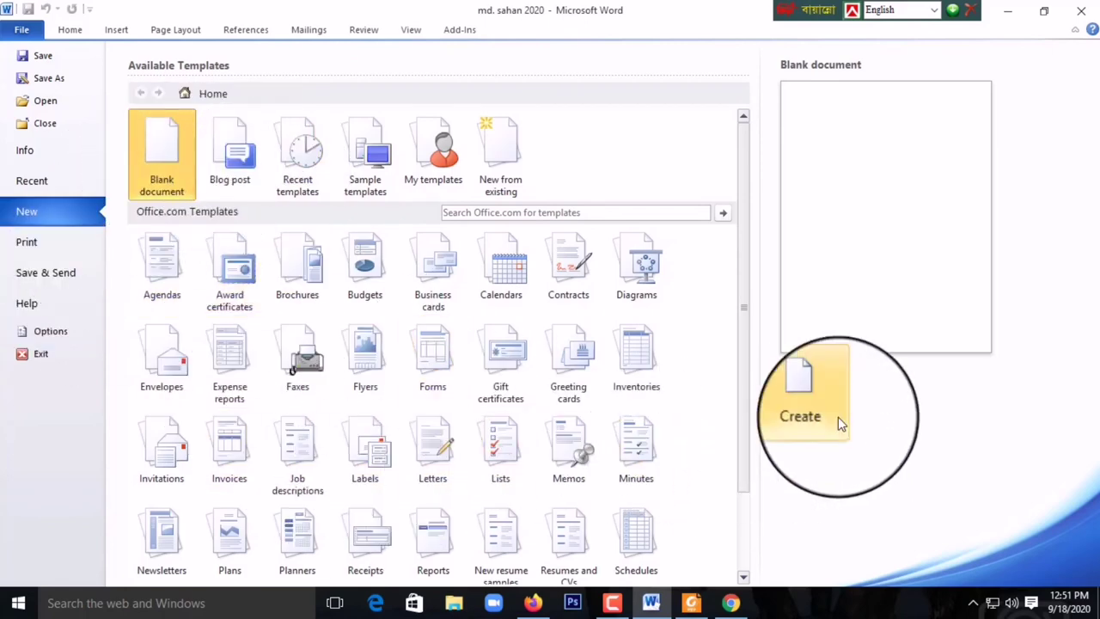
click(807, 417)
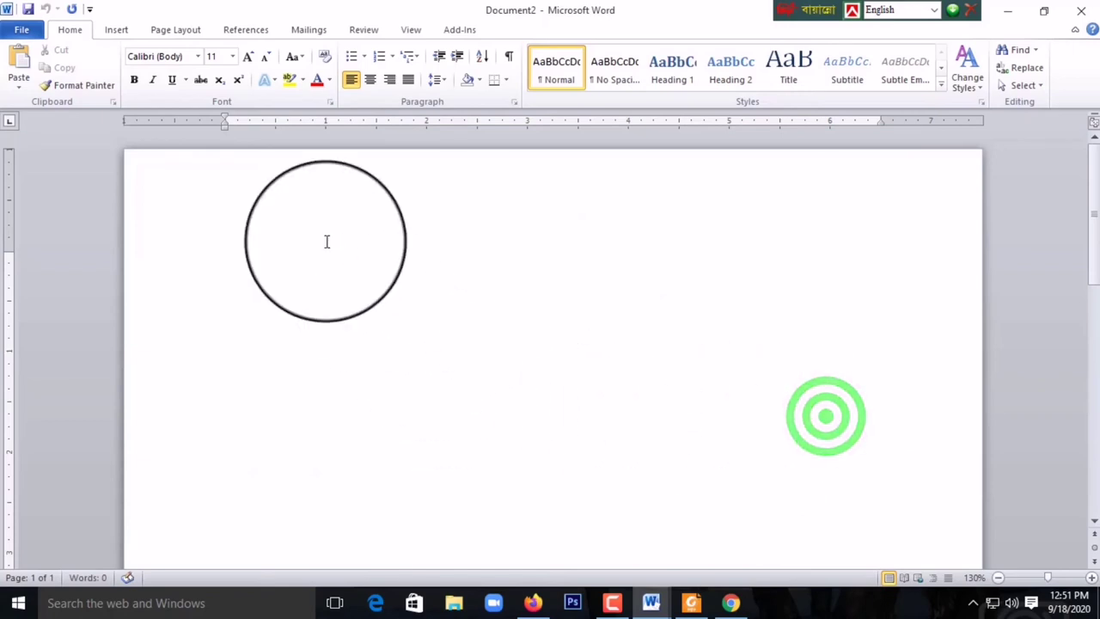
- Put the caret on Document2's first line, then minimize it to reveal md. sahan 2020
scroll(586, 301, down, 3)
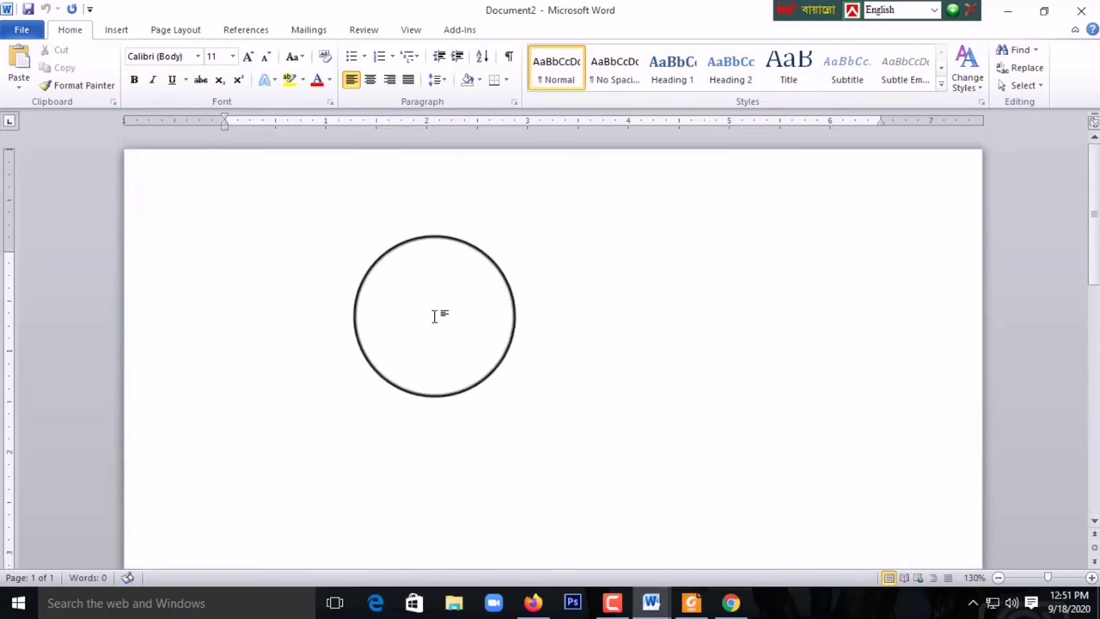
scroll(434, 316, down, 1)
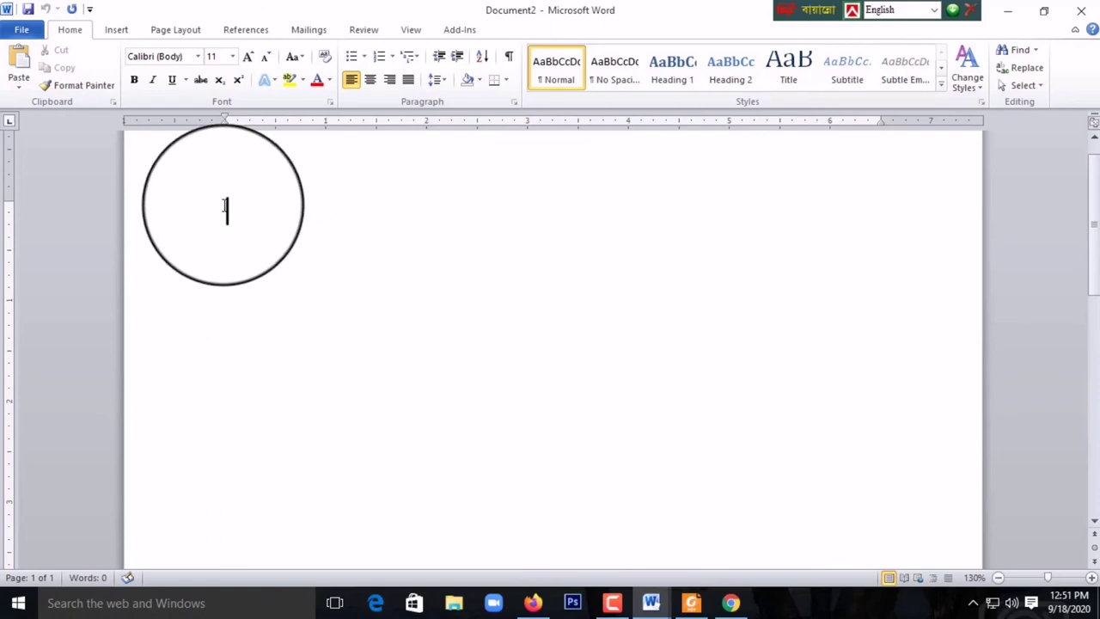
click(205, 258)
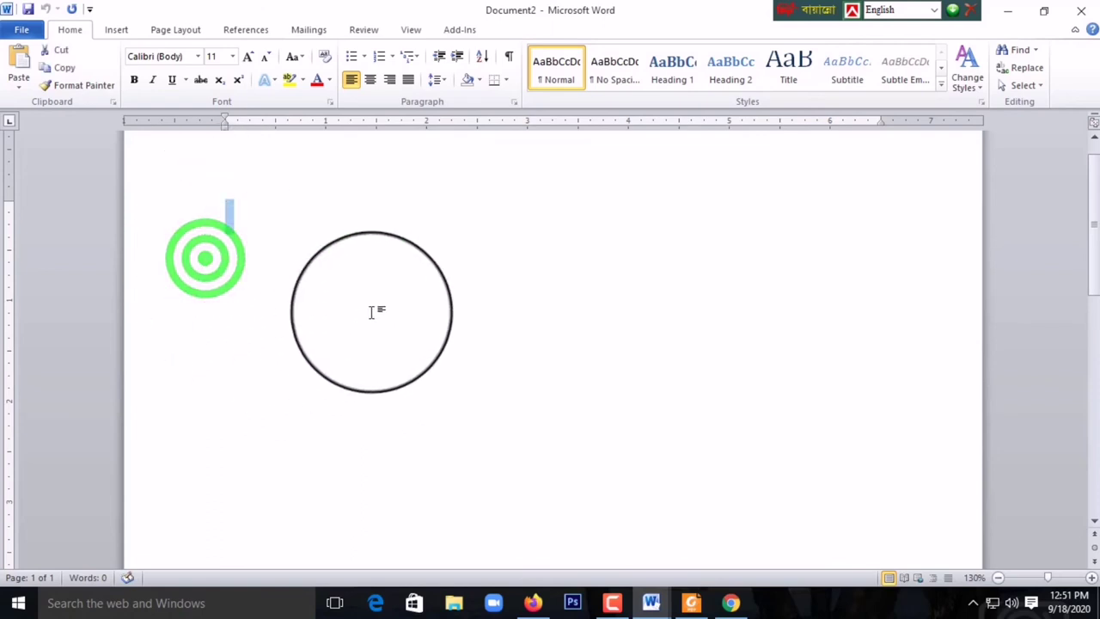
click(334, 309)
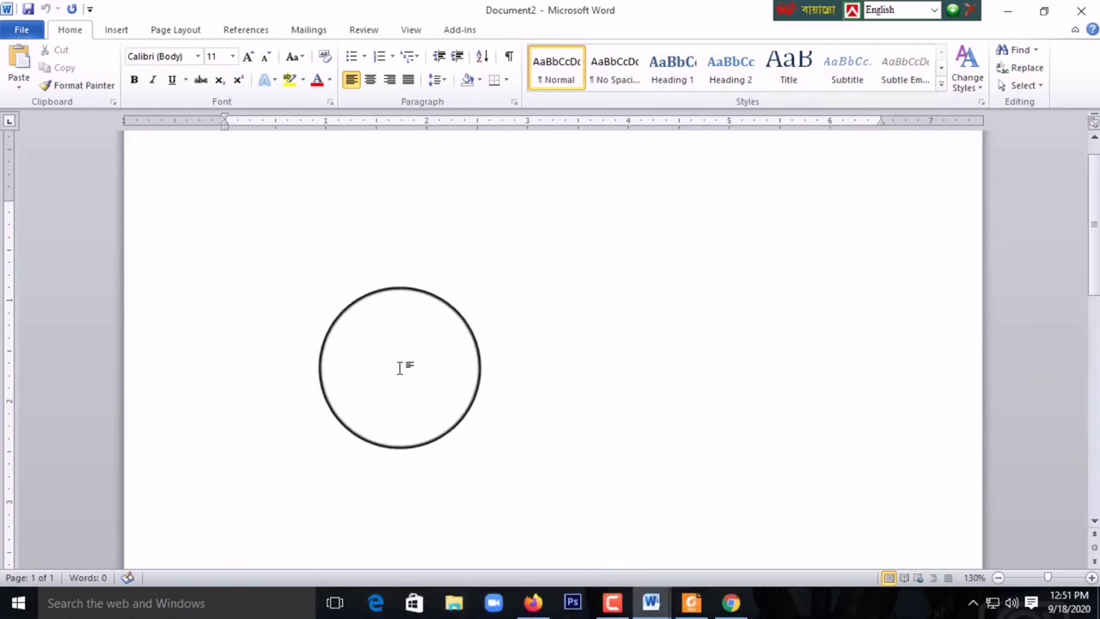
click(1006, 12)
- Highlight the three name lines in md. sahan 2020, leaving the caret on the empty fourth line
click(316, 328)
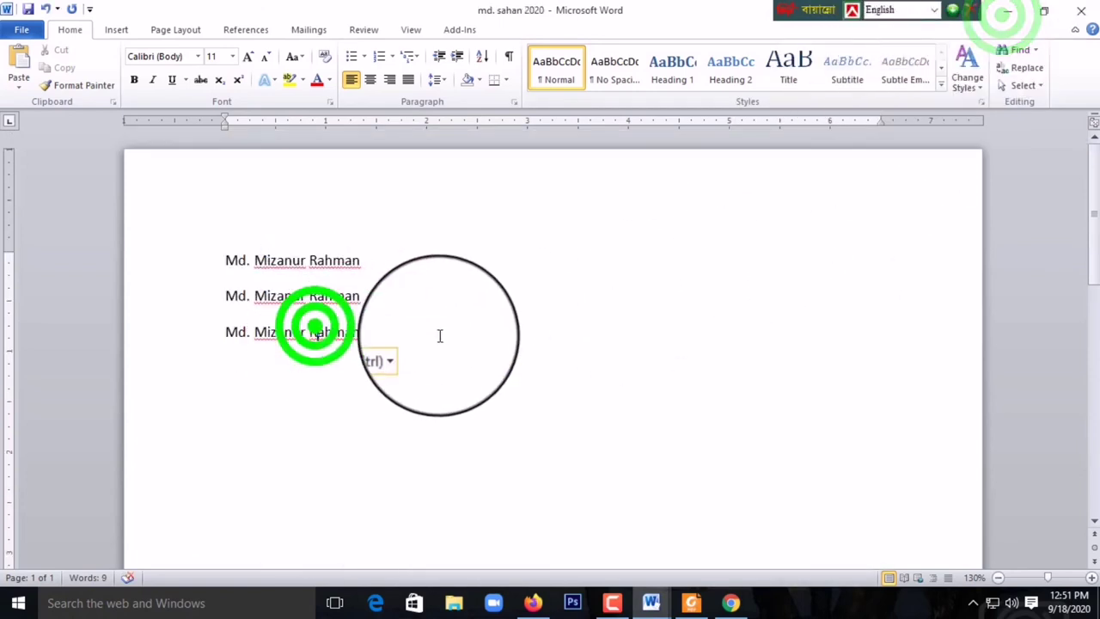
drag(369, 318, 142, 246)
click(283, 386)
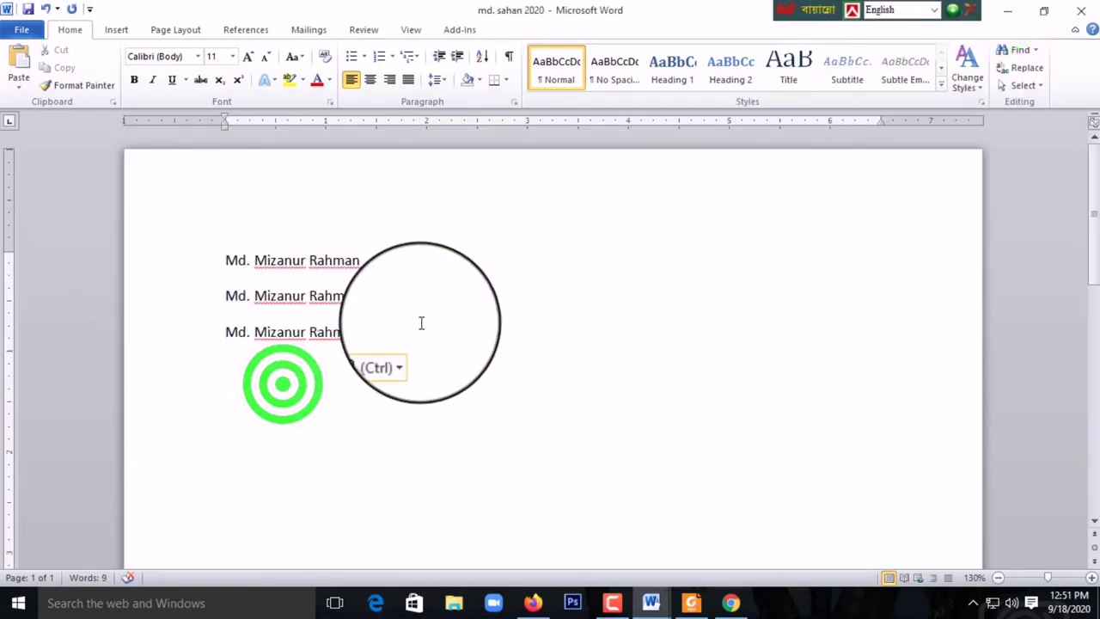
drag(373, 324, 225, 258)
click(266, 373)
click(397, 329)
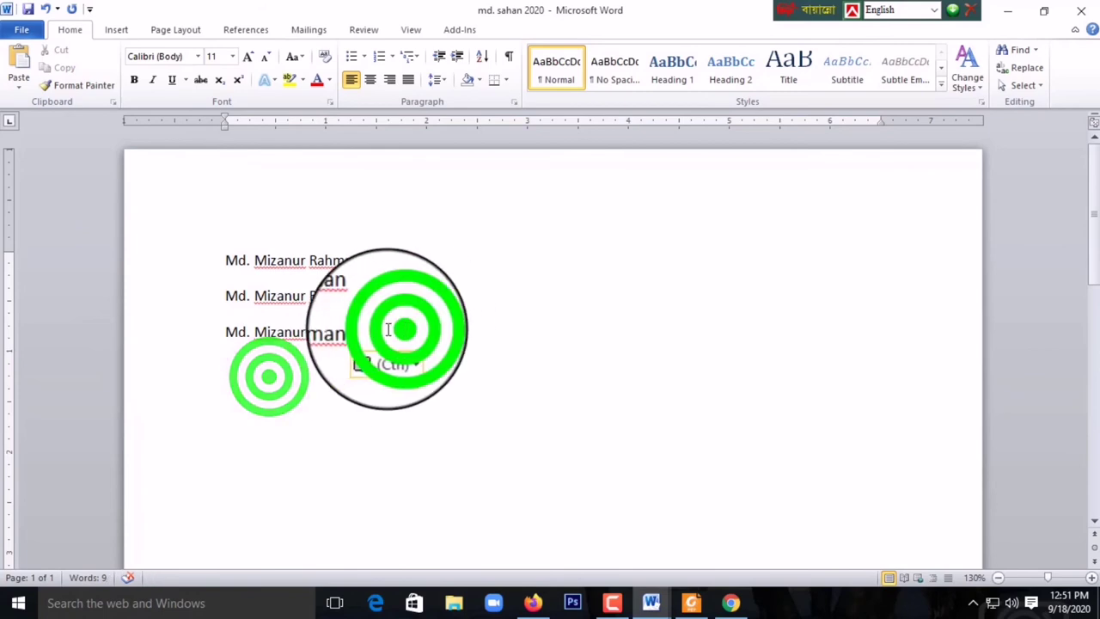
drag(389, 329, 226, 258)
click(400, 334)
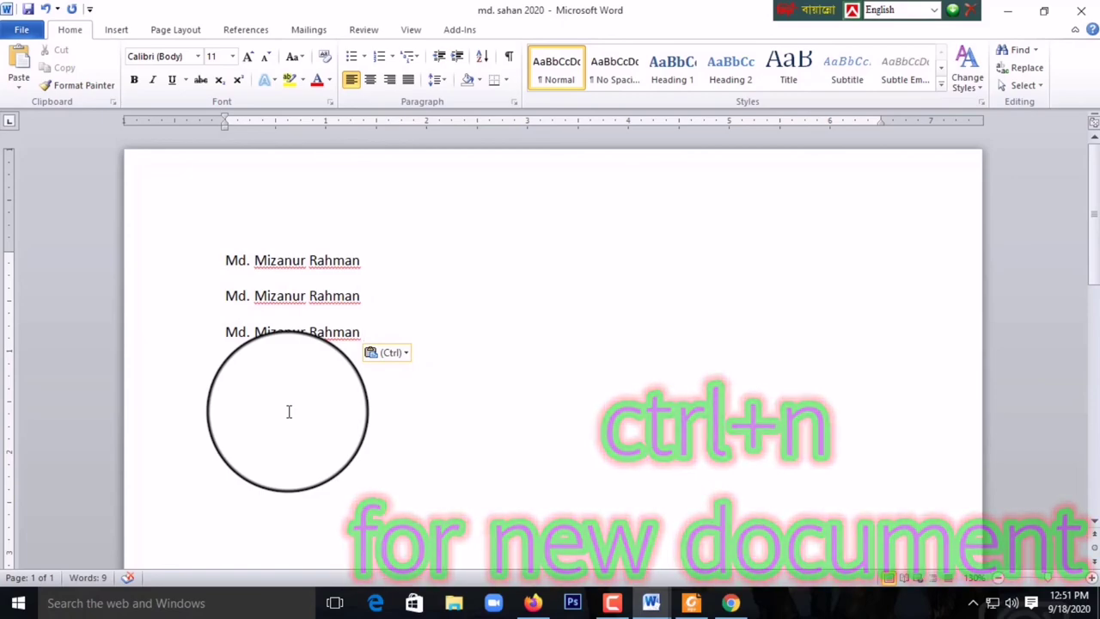
drag(398, 326, 209, 254)
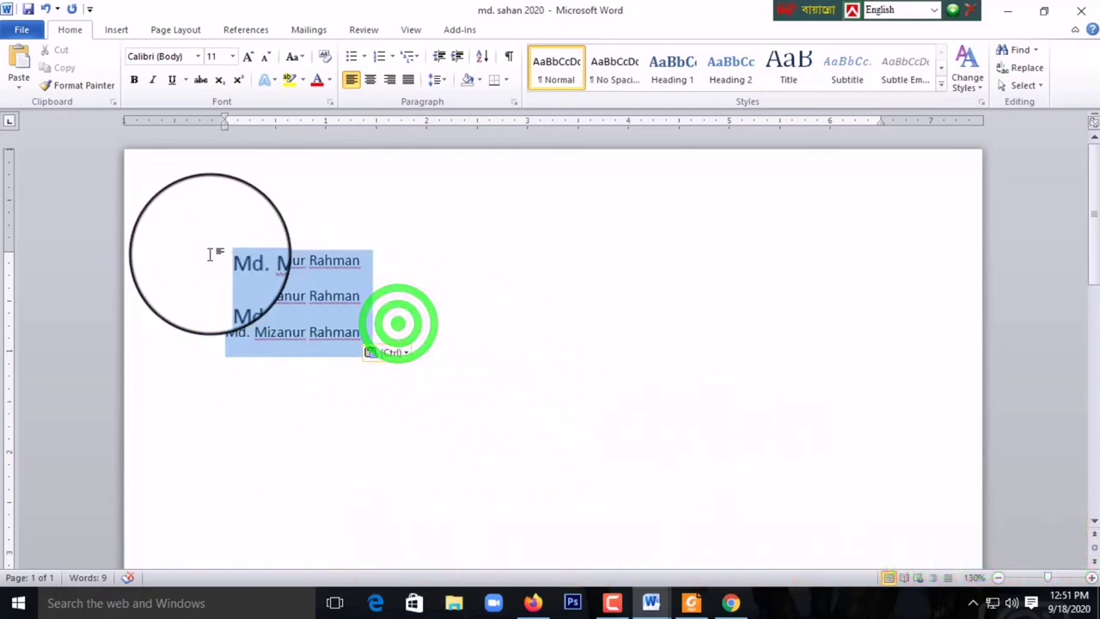
click(305, 410)
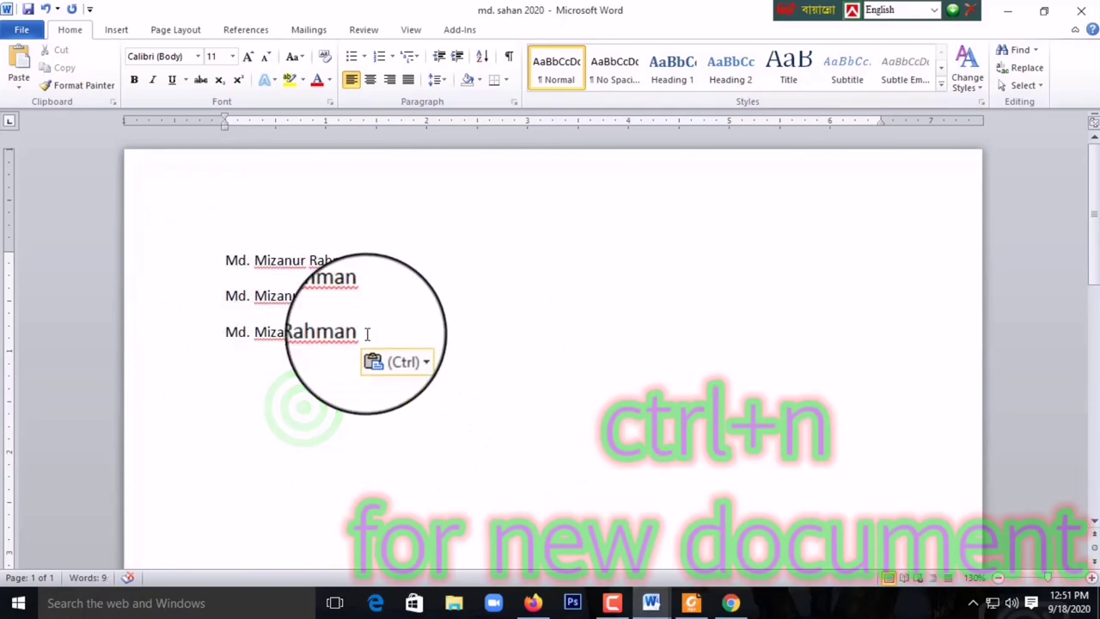
drag(366, 334, 227, 248)
click(290, 392)
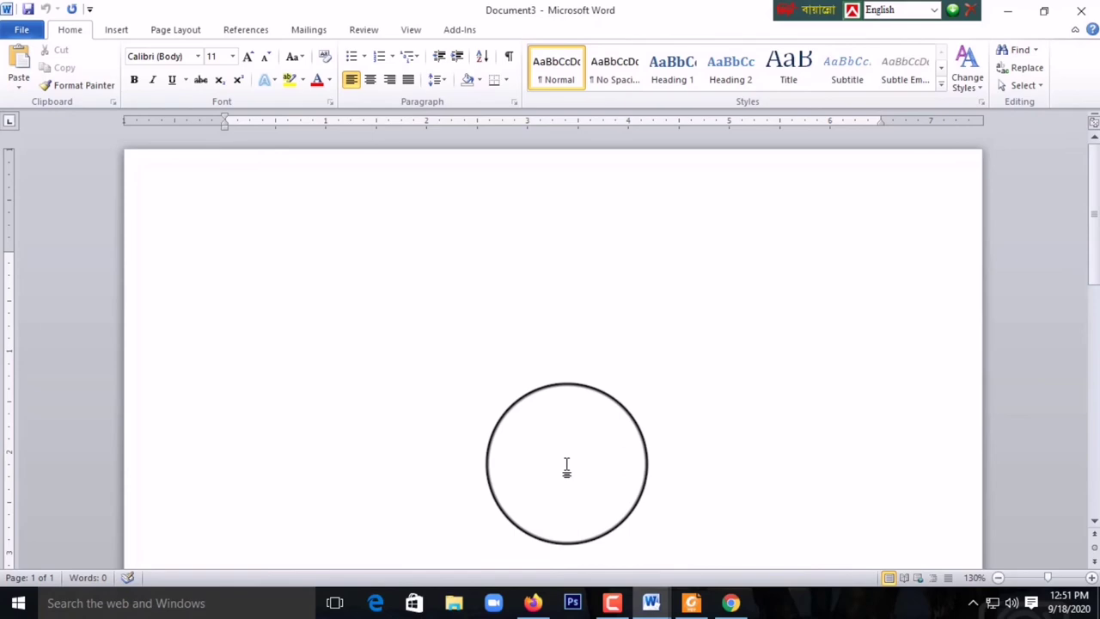
click(685, 605)
scroll(503, 409, down, 1)
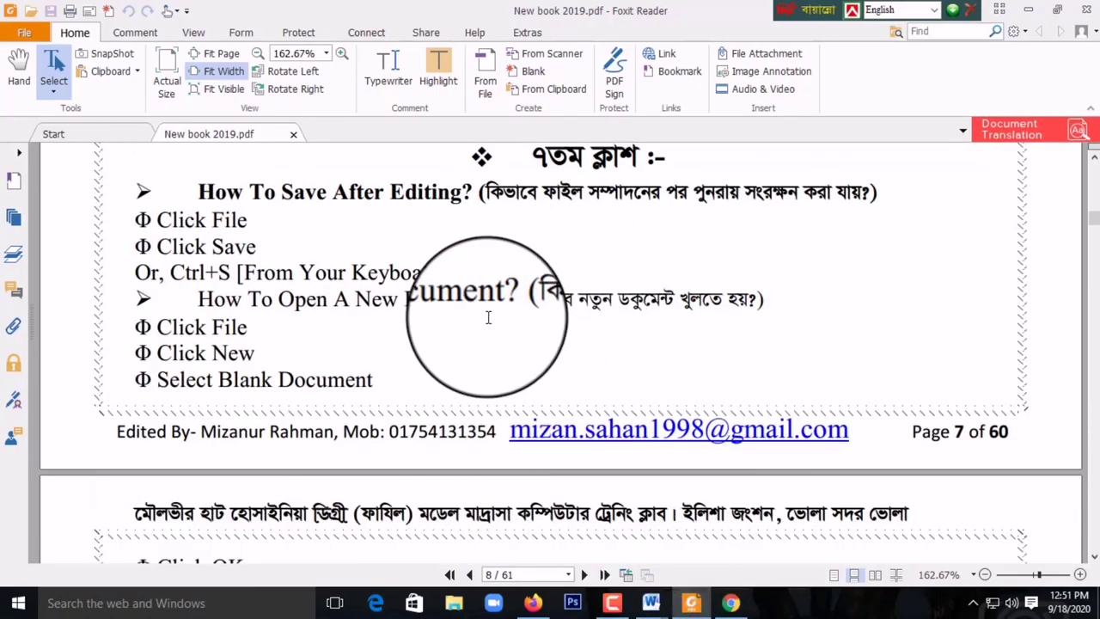
scroll(488, 318, down, 2)
scroll(484, 320, down, 1)
scroll(498, 331, down, 1)
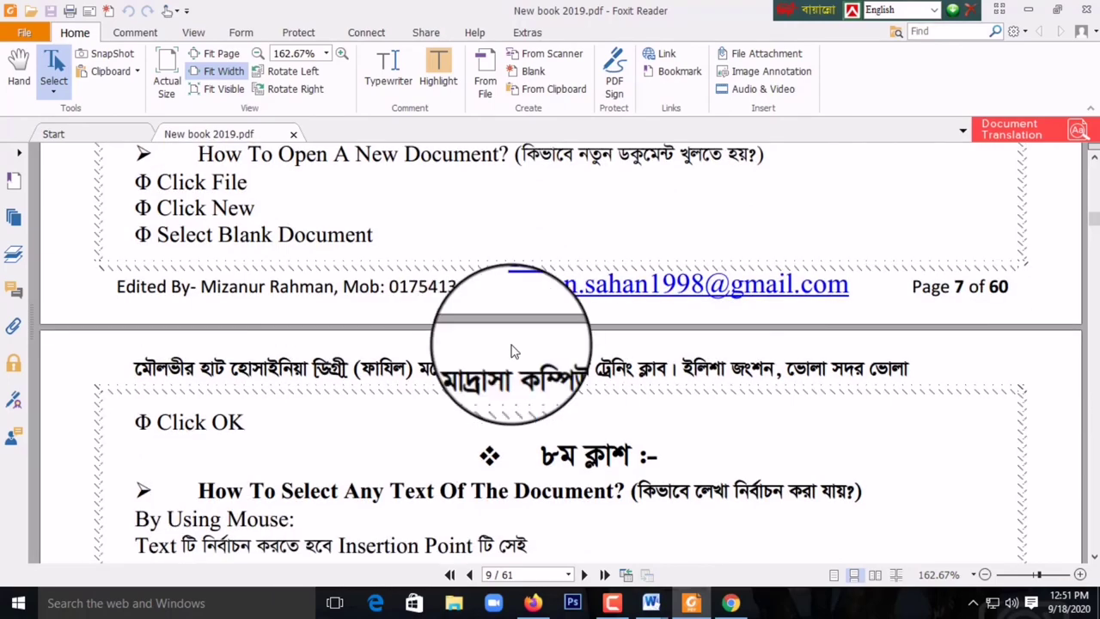
scroll(504, 378, up, 2)
scroll(504, 385, up, 2)
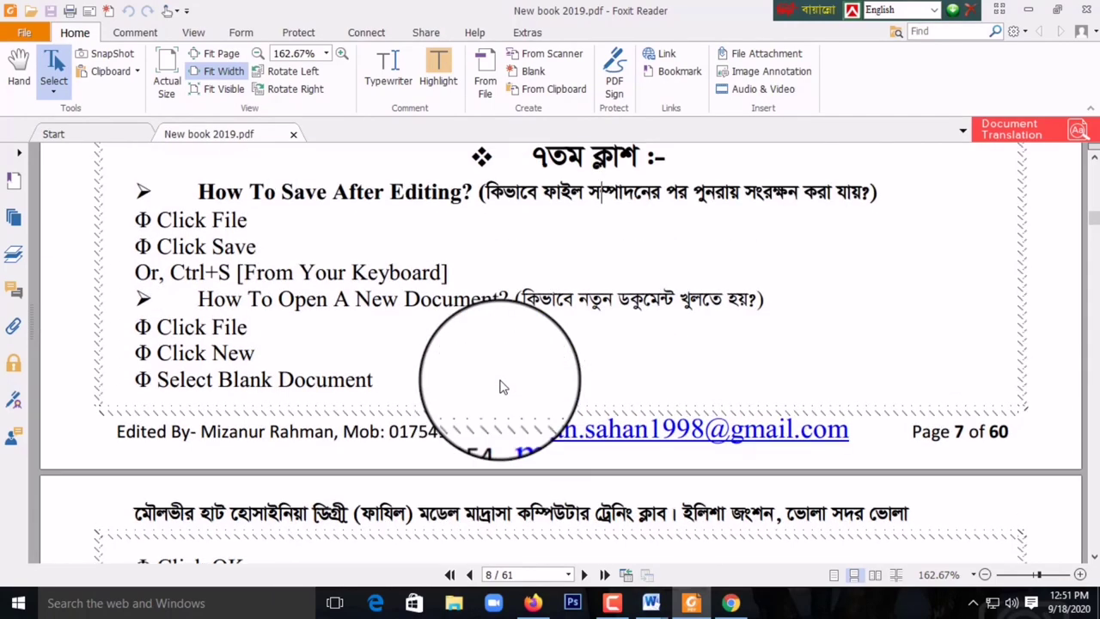
scroll(685, 253, up, 1)
scroll(685, 258, up, 3)
scroll(685, 266, up, 1)
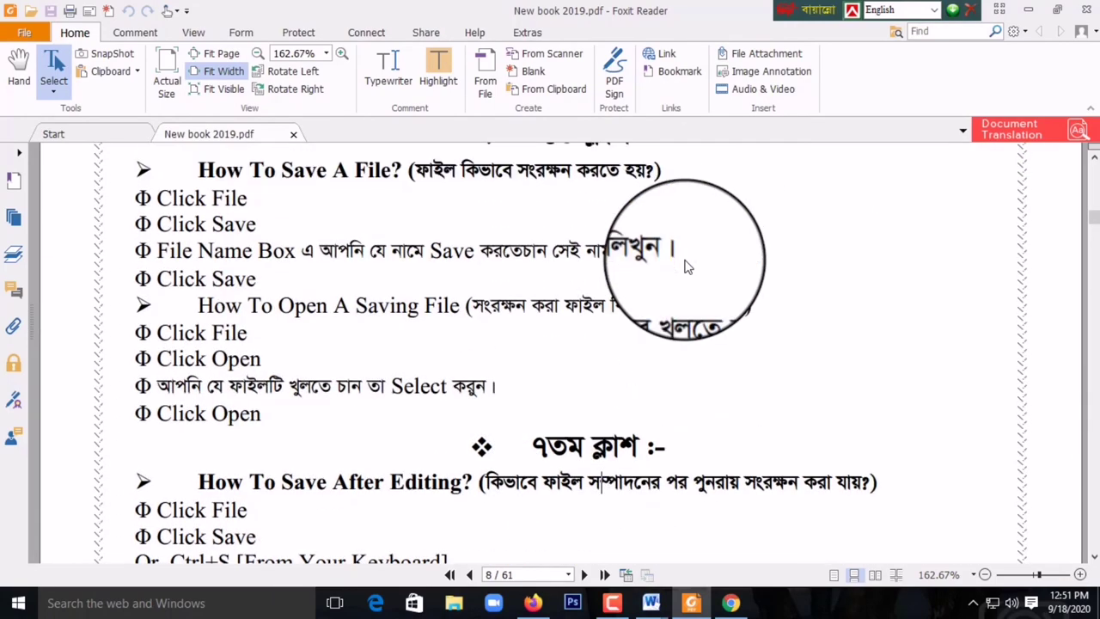
- Leave the PDF, select and clear text on Document3's first lines, then minimize Document3
click(1029, 12)
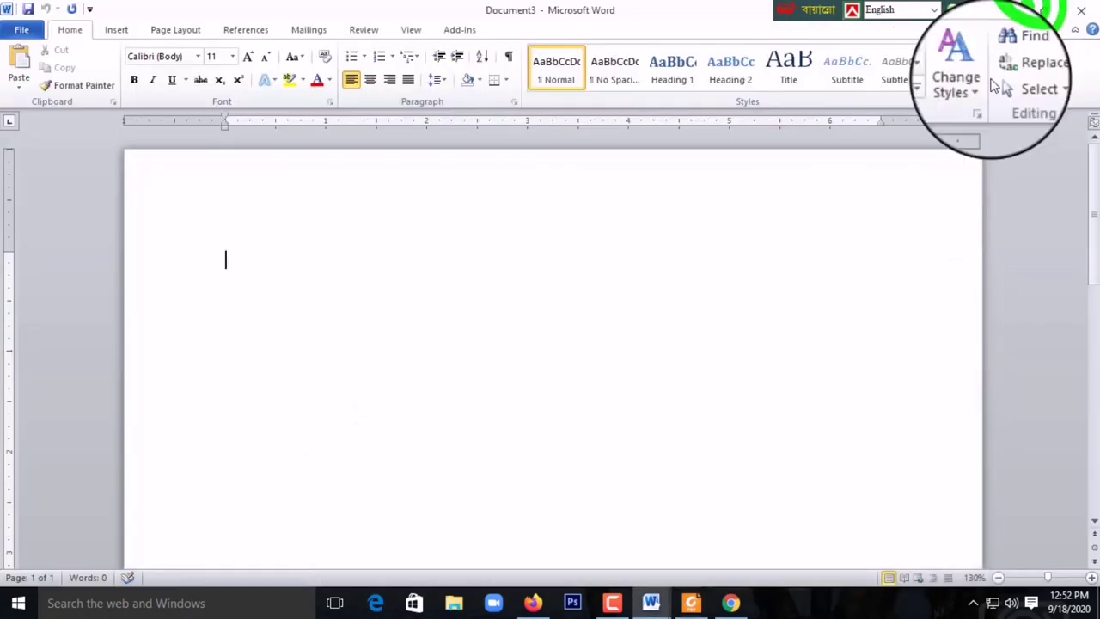
click(225, 258)
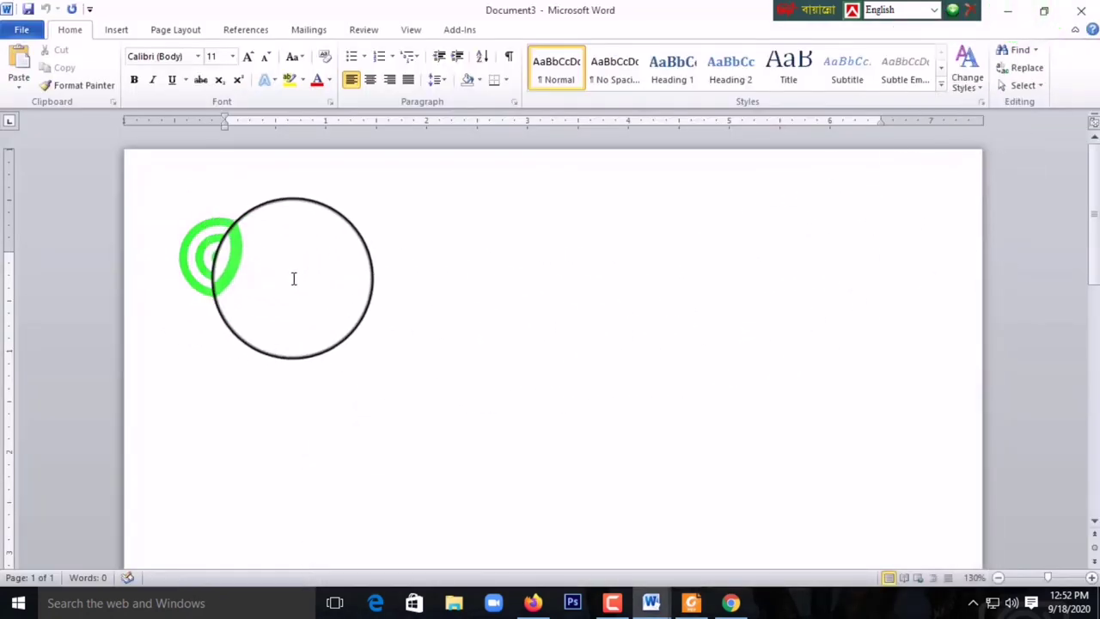
click(223, 257)
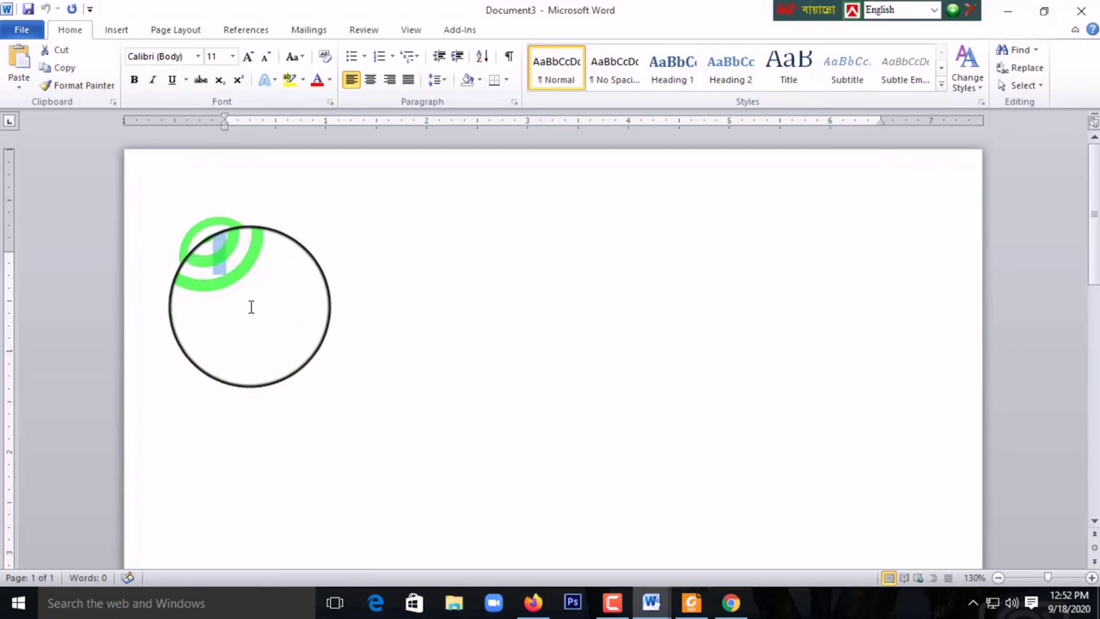
click(241, 299)
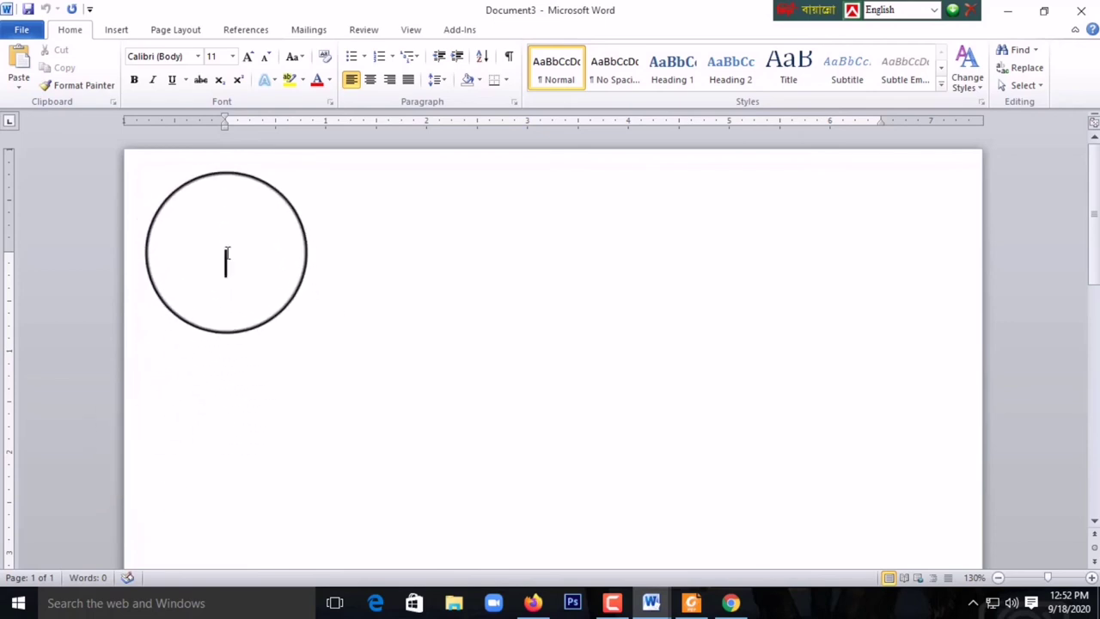
drag(228, 252, 254, 221)
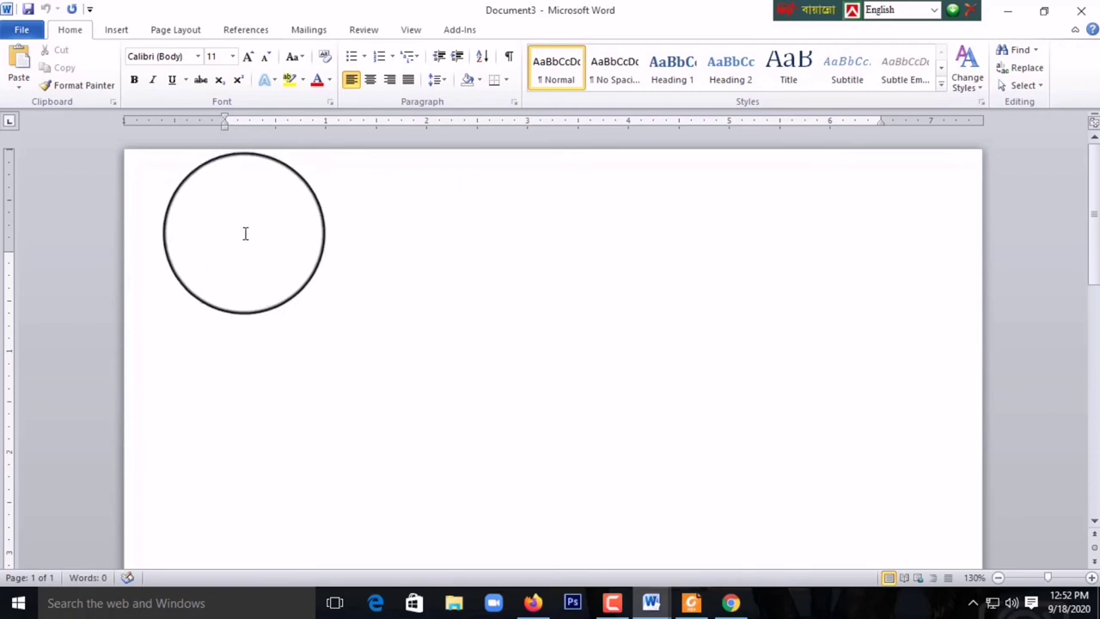
double_click(222, 258)
click(268, 288)
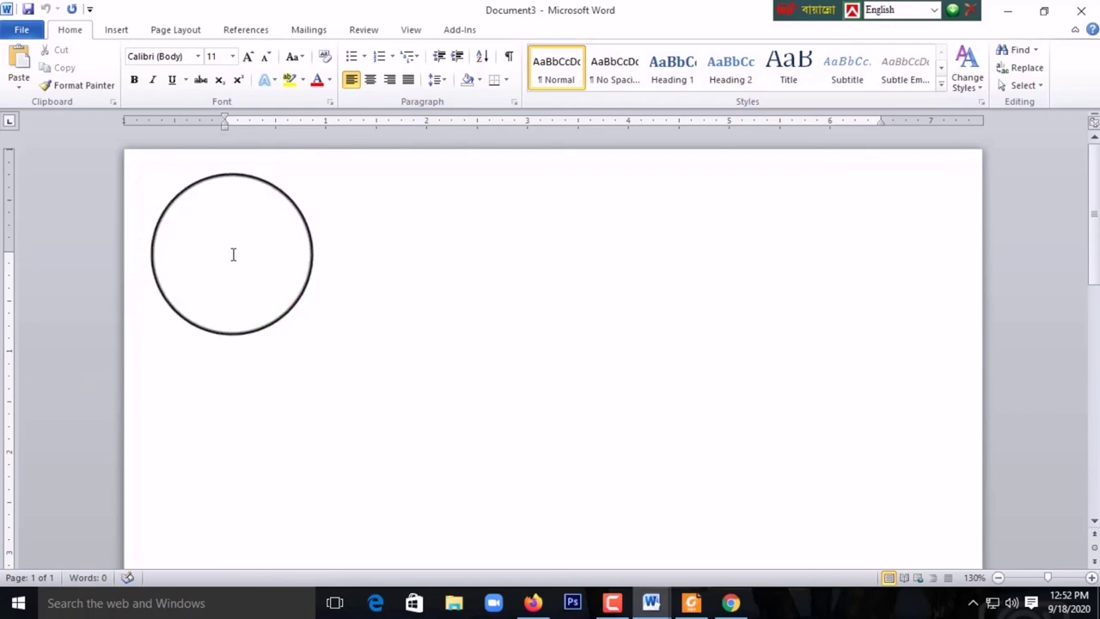
drag(232, 254, 242, 292)
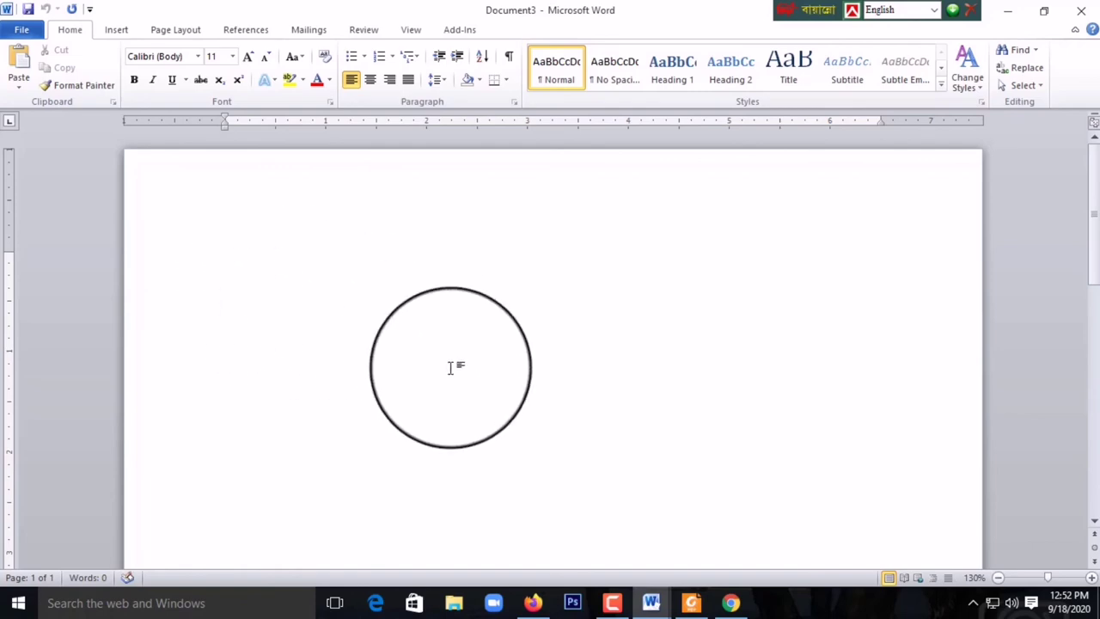
click(1011, 12)
- Minimize the remaining Word window and bring back the YouTube channel page in Chrome
click(1011, 12)
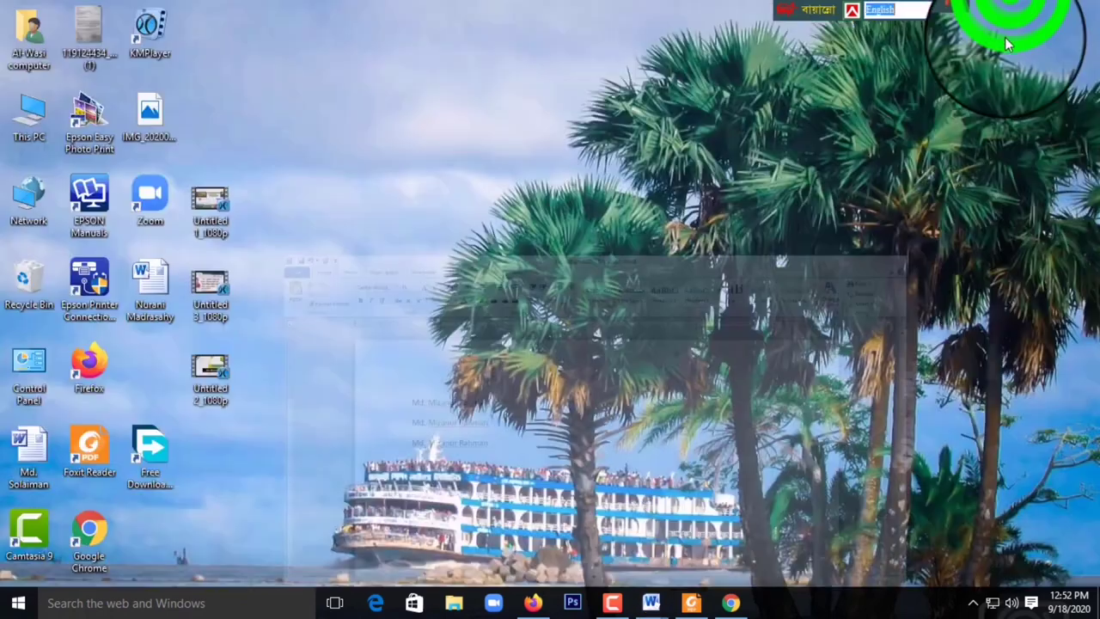
click(722, 601)
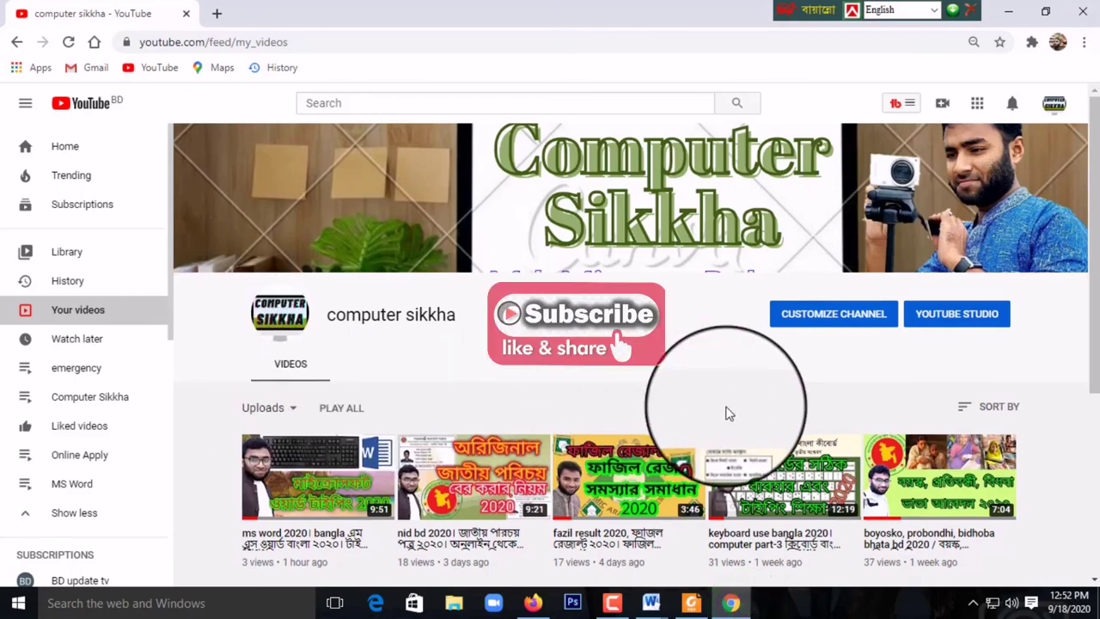
scroll(727, 413, down, 3)
scroll(727, 410, up, 1)
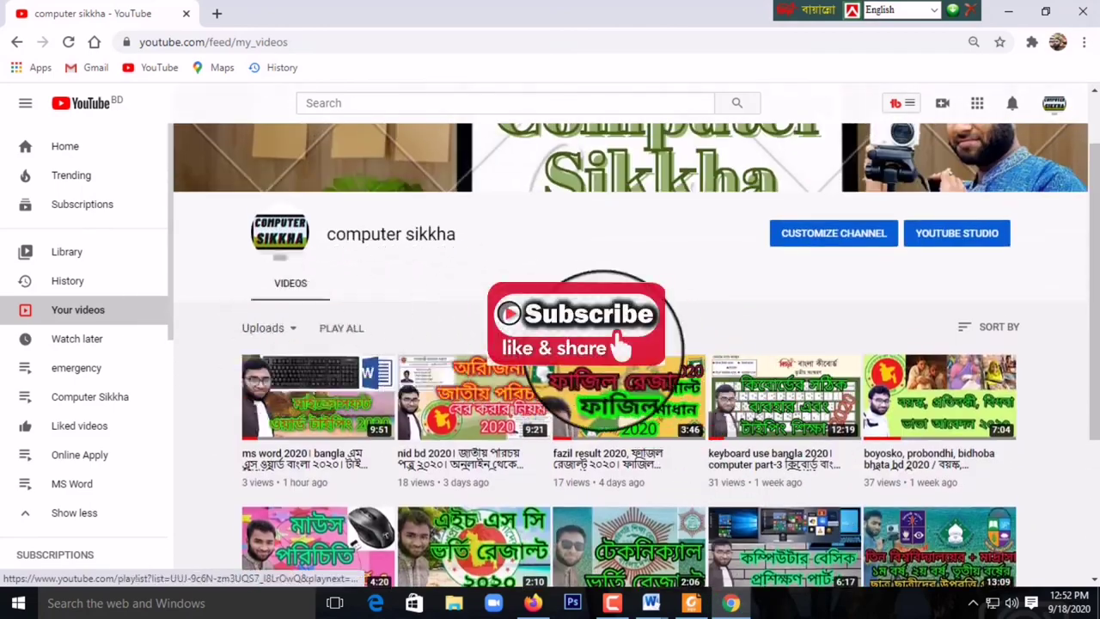
scroll(783, 327, up, 1)
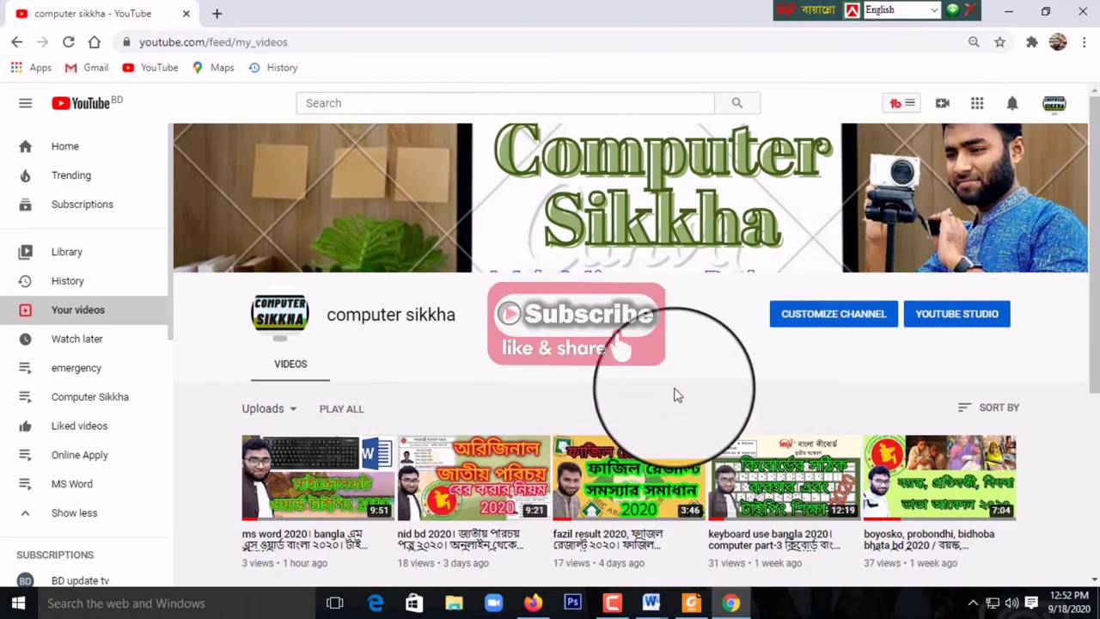
- Minimize Chrome, refresh the desktop, and restore the channel's Your videos page
click(1009, 22)
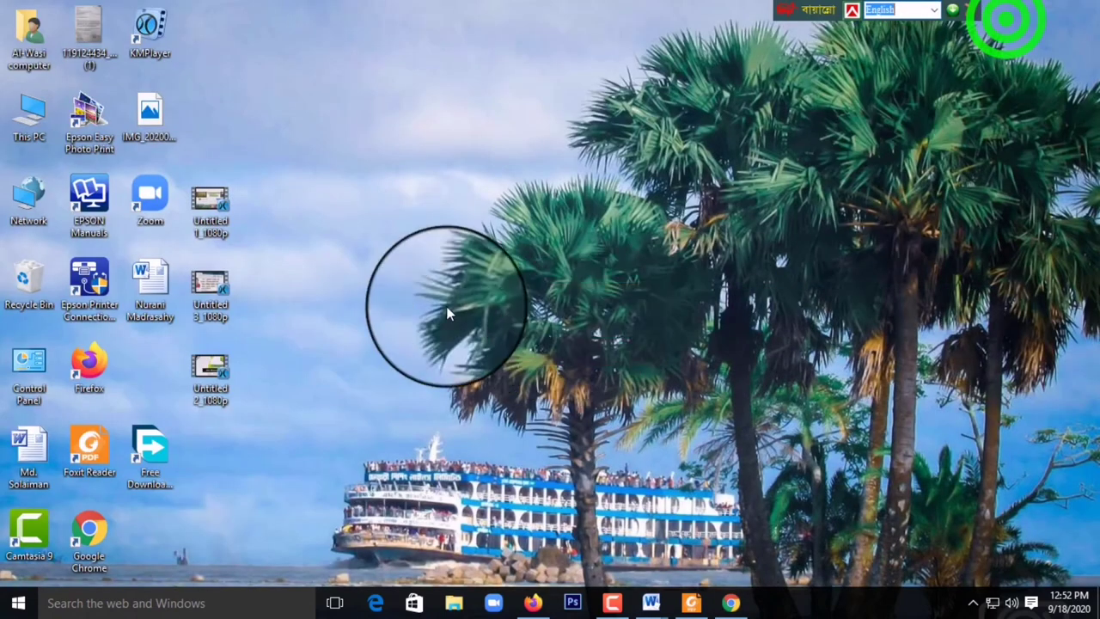
right_click(418, 254)
click(455, 321)
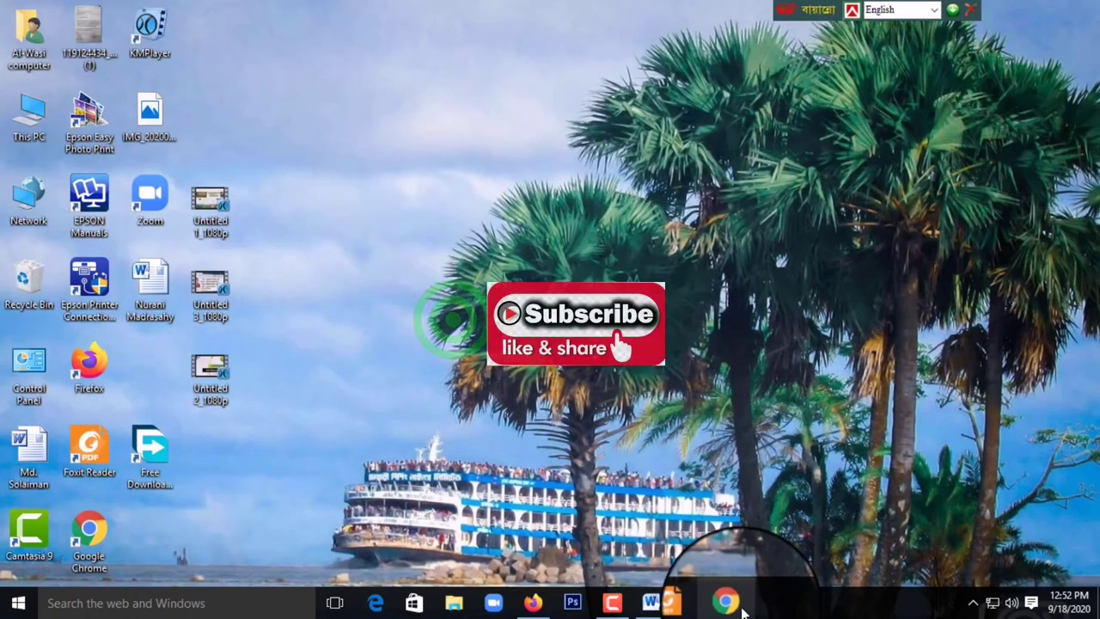
click(732, 603)
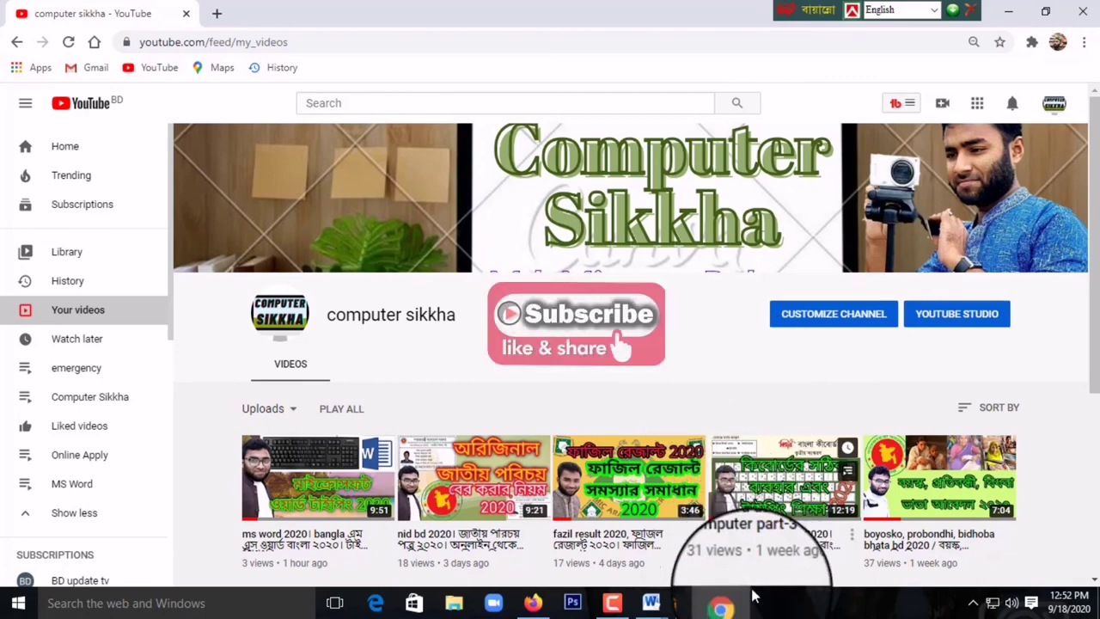
click(610, 604)
click(607, 606)
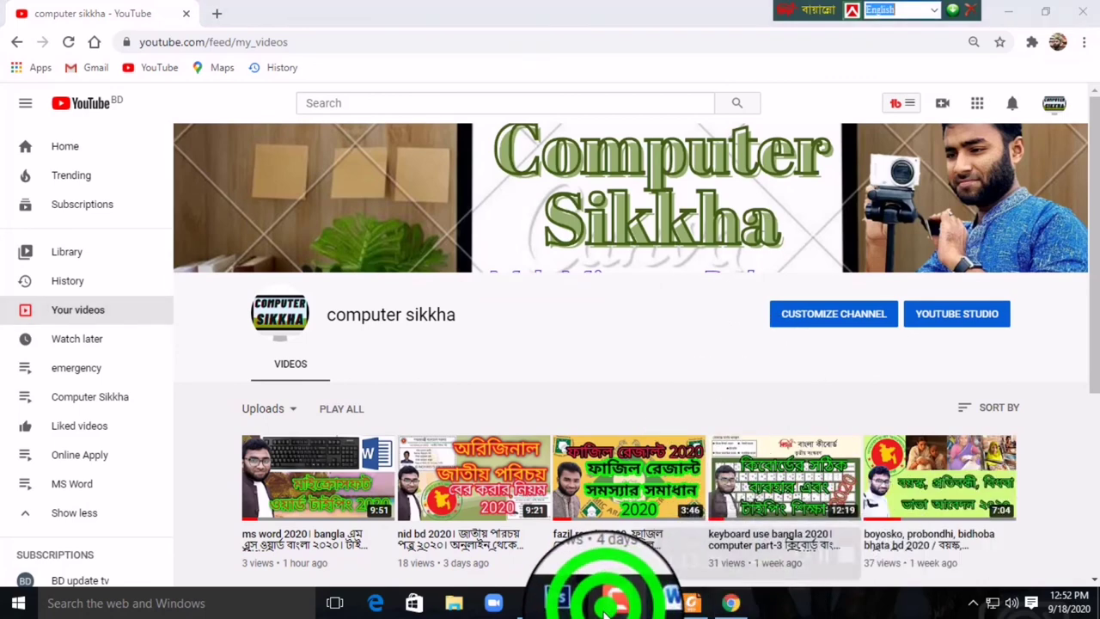